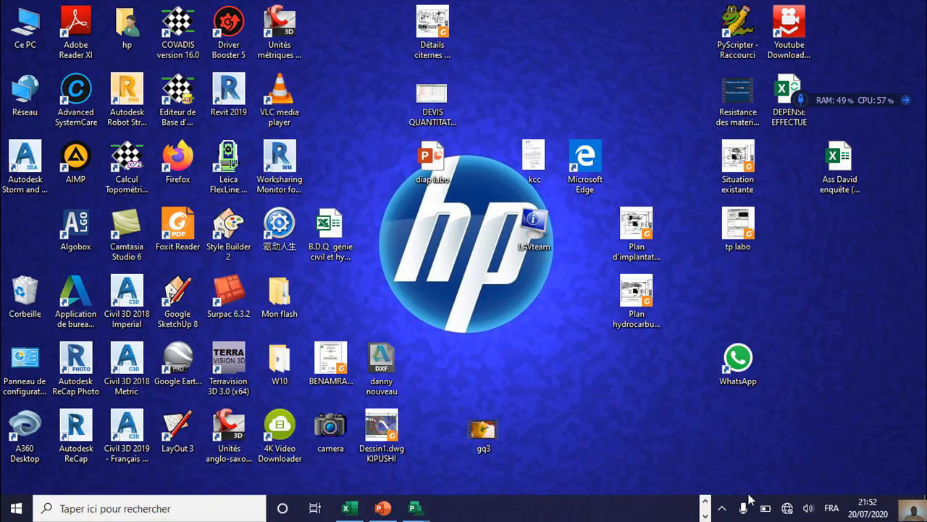
# Step: Switch to the ms projet presentation and highlight "Gestion des ressources" in the second numbered item
pyautogui.moveTo(382, 508)
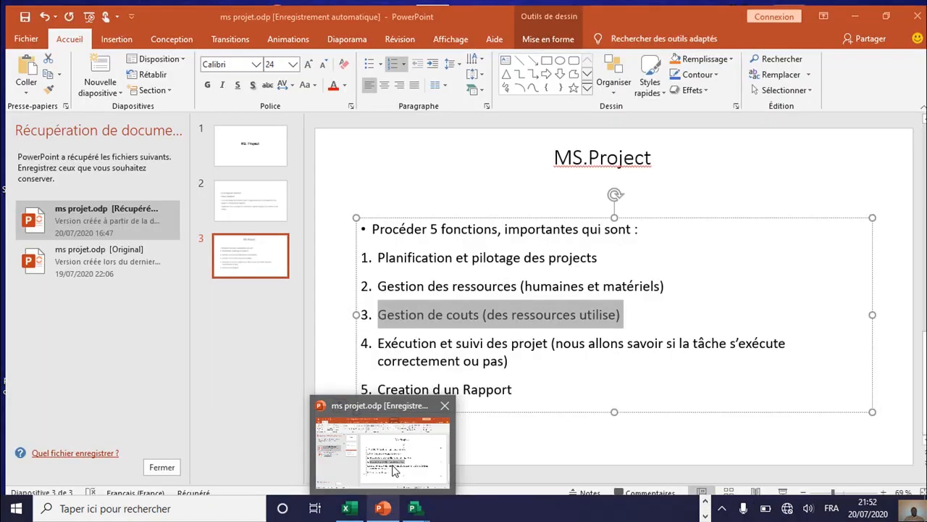
pyautogui.click(391, 469)
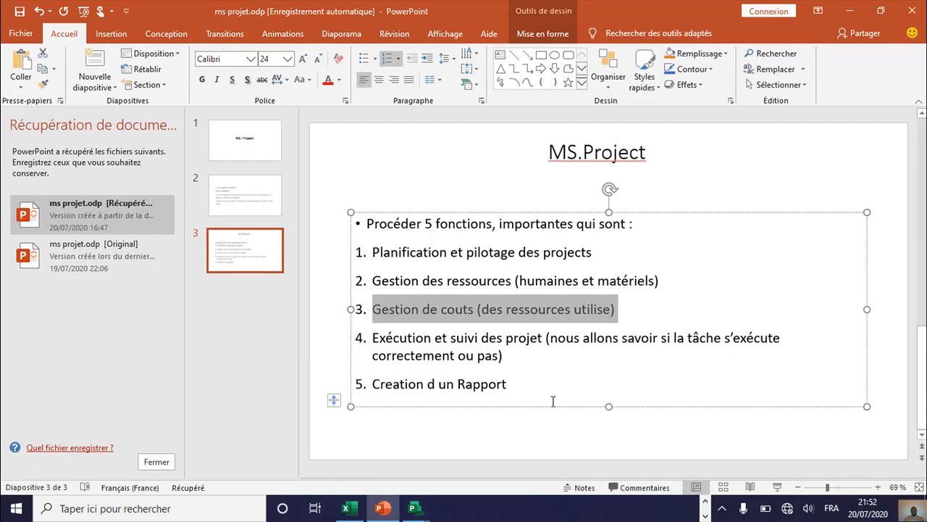
pyautogui.click(655, 281)
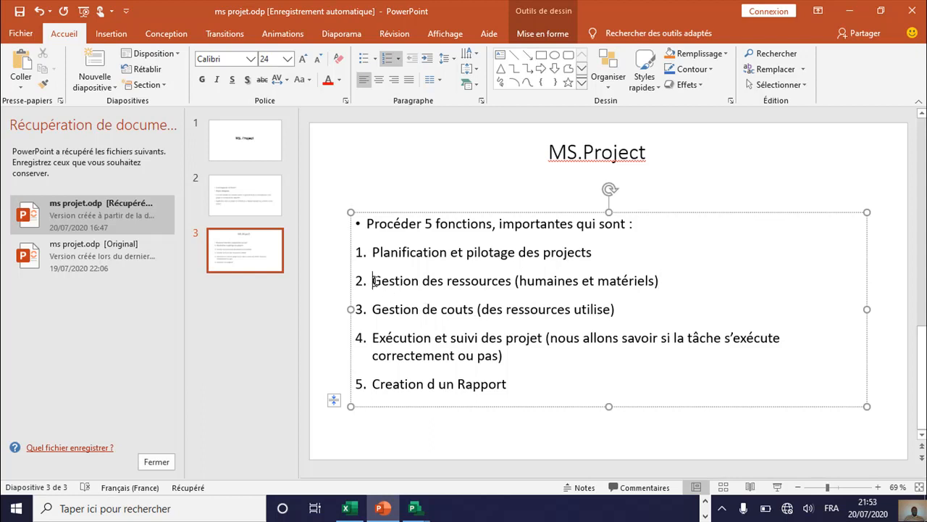
pyautogui.moveTo(375, 281); pyautogui.dragTo(504, 288)
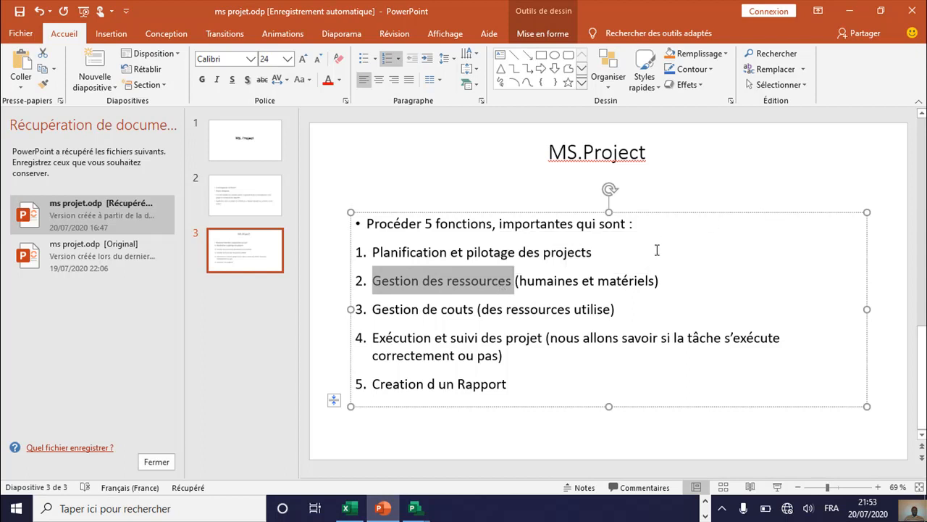
# Step: Switch to the TUTO MS PROJECT plan in Microsoft Project
pyautogui.moveTo(414, 513)
pyautogui.moveTo(351, 467)
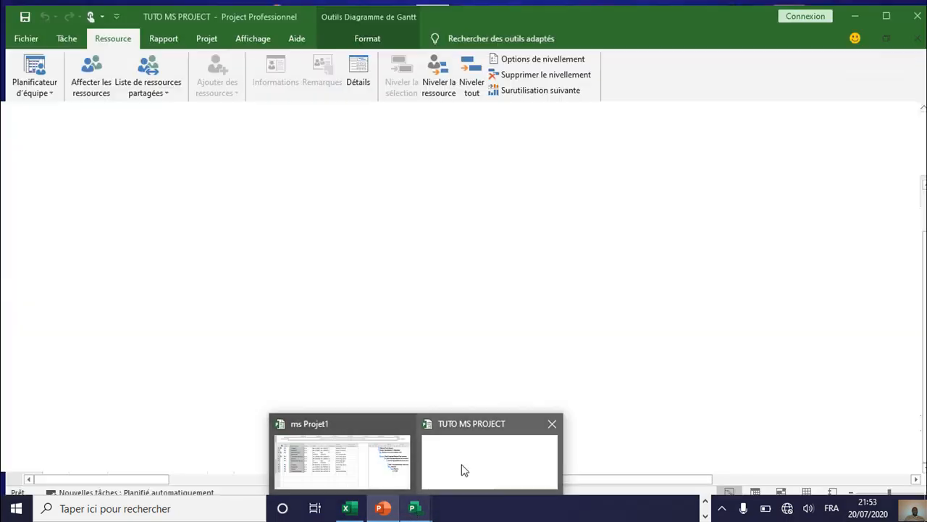
pyautogui.click(464, 469)
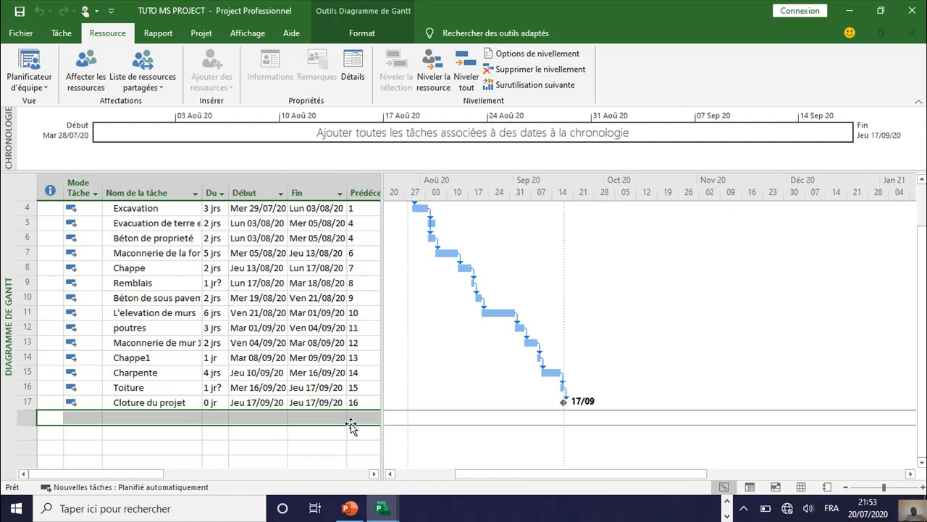
pyautogui.moveTo(349, 508)
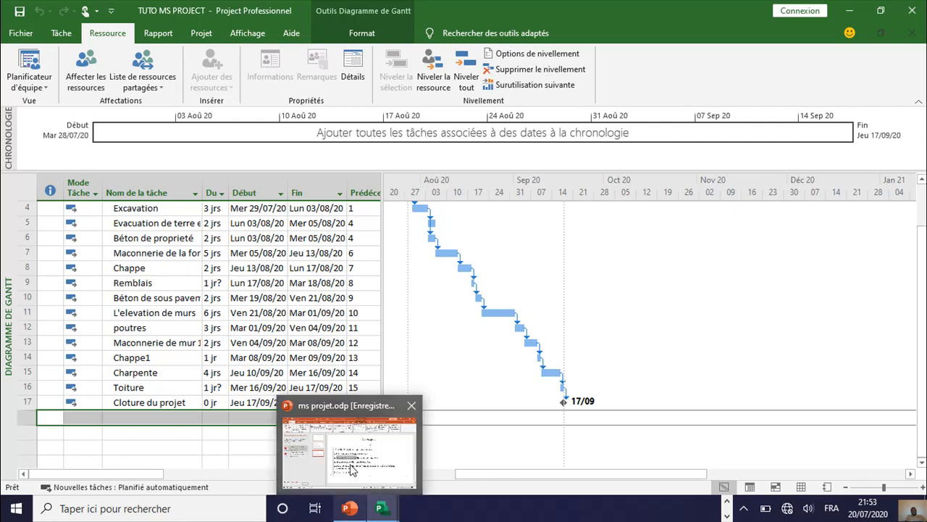
pyautogui.moveTo(352, 470)
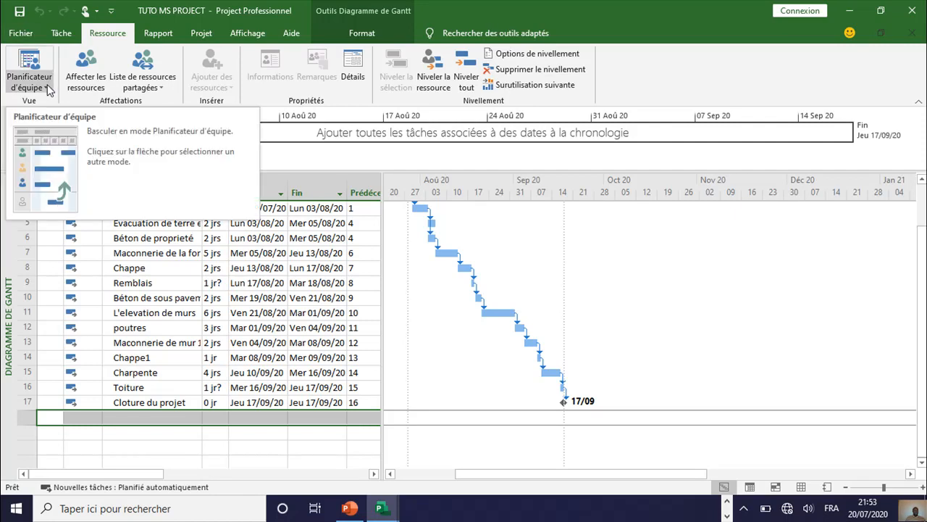
# Step: Change the plan's view from the Gantt chart to Tableau des ressources
pyautogui.click(28, 35)
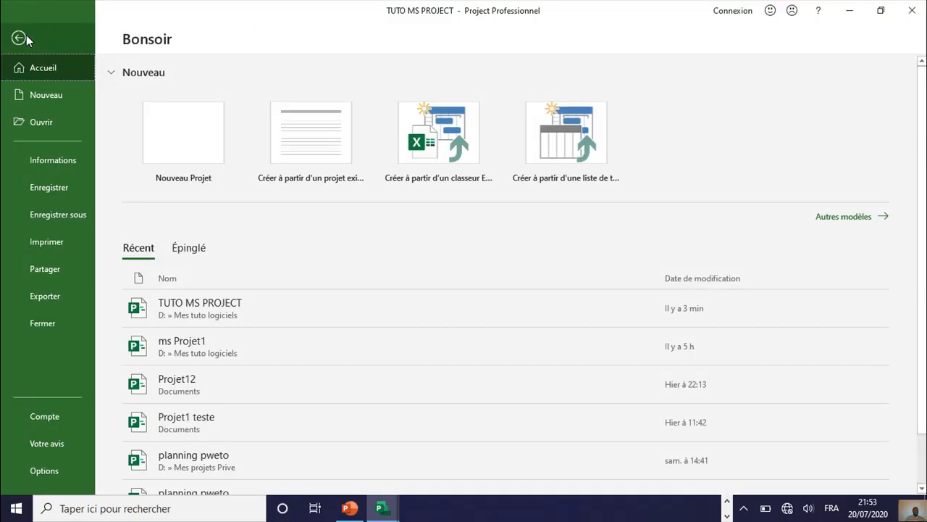
pyautogui.click(28, 39)
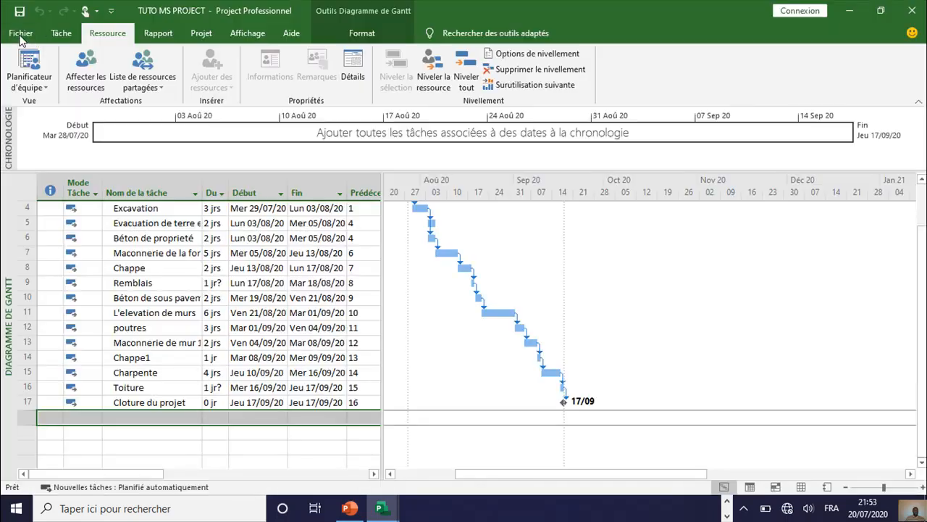
pyautogui.click(44, 87)
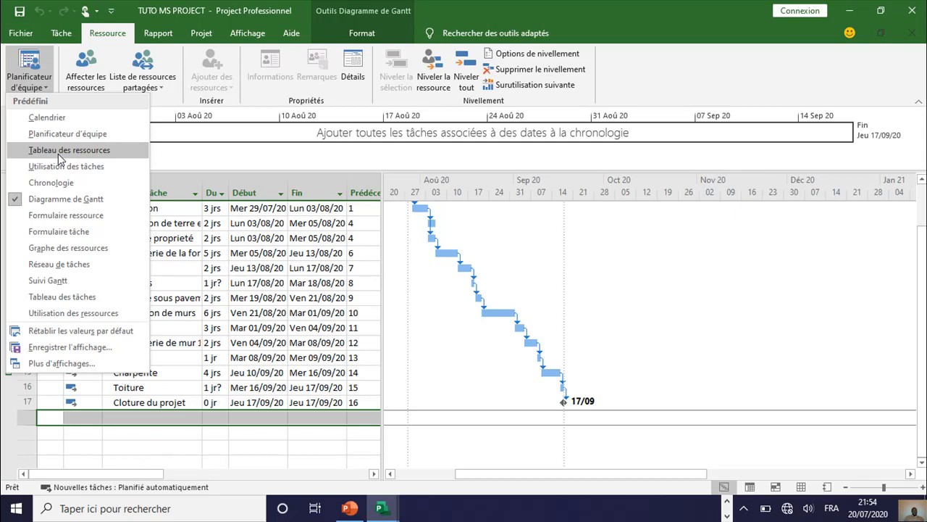
pyautogui.click(58, 151)
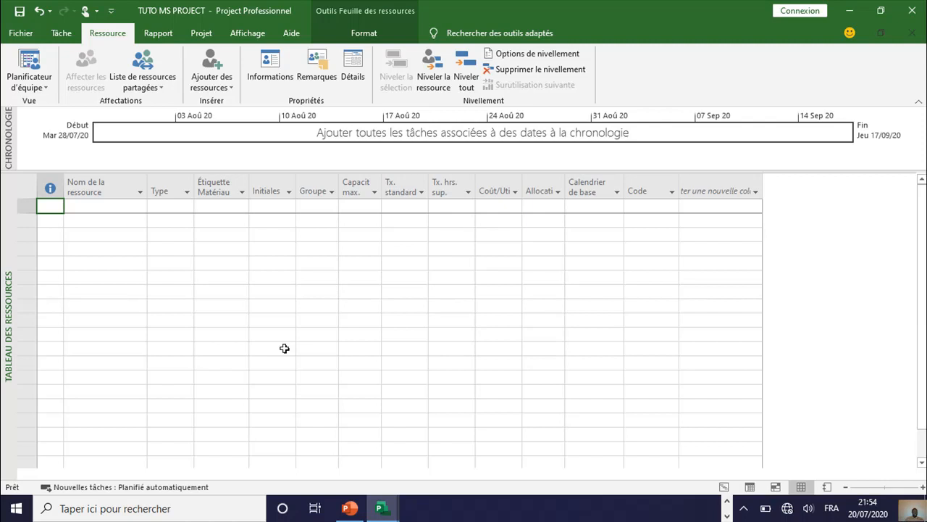
# Step: Examine the resource types offered for the first row of the resource sheet
pyautogui.click(176, 208)
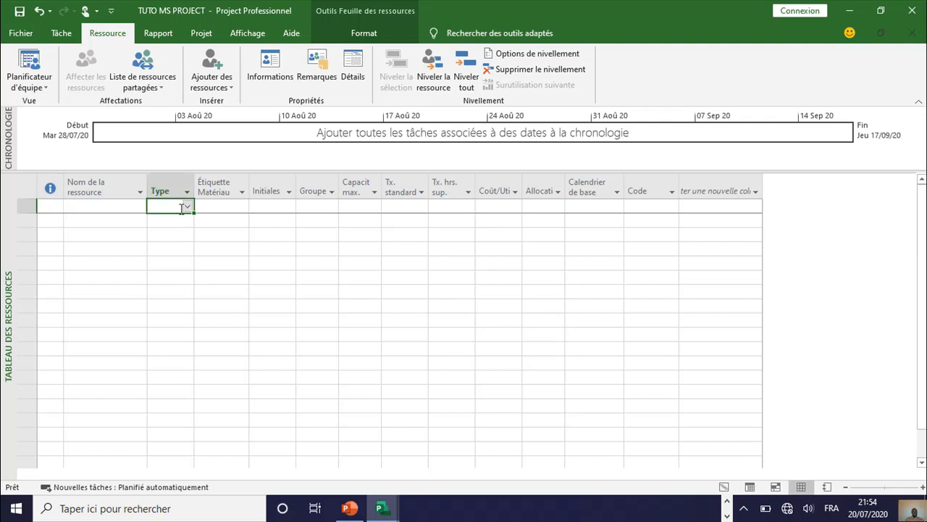
pyautogui.click(186, 208)
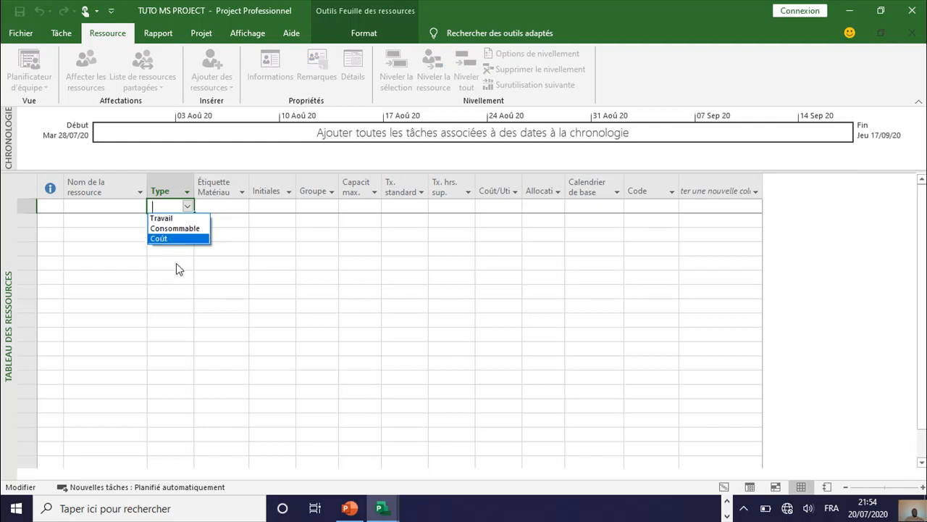
pyautogui.press('Escape')
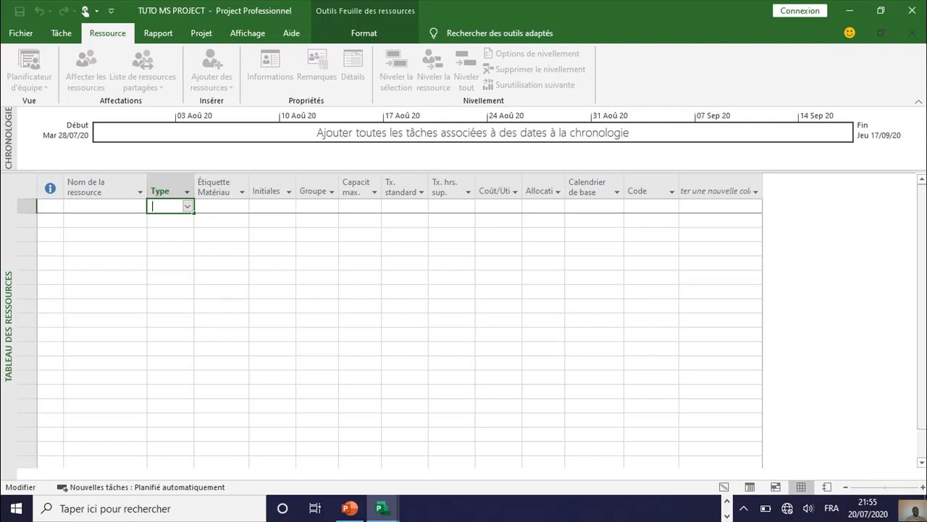
# Step: Add a resource named "Architectes" in the first row of the resource sheet
pyautogui.click(106, 205)
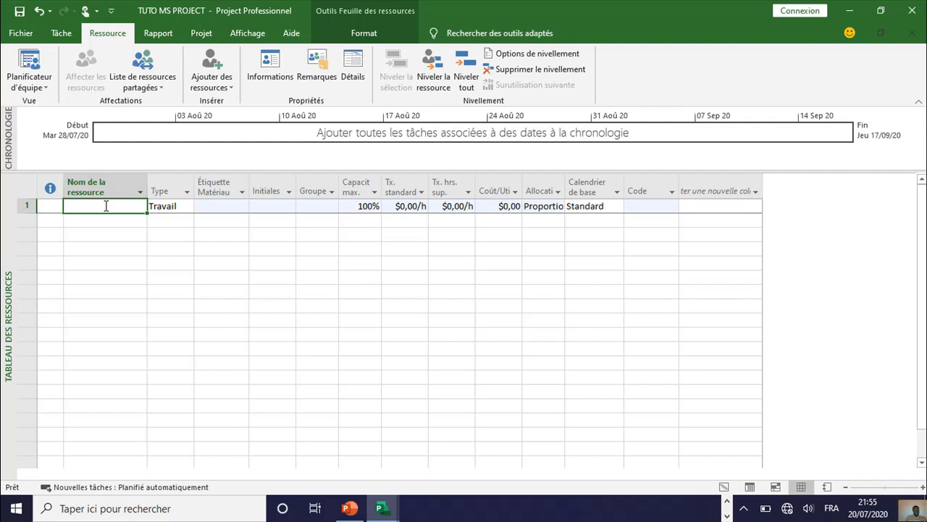
pyautogui.write('A')
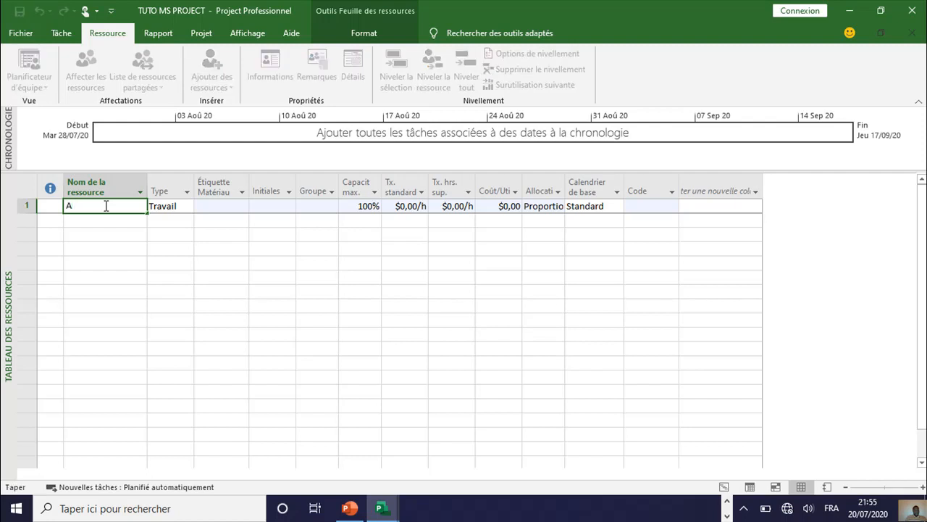
pyautogui.write('rchitectes')
pyautogui.click(85, 220)
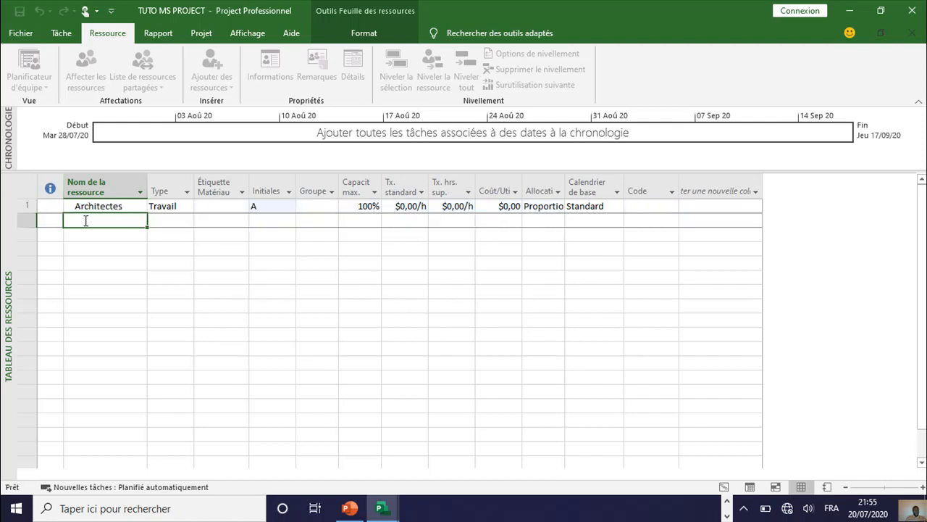
# Step: Add a resource named "Ingenieurs" in the second row of the resource sheet
pyautogui.write('I')
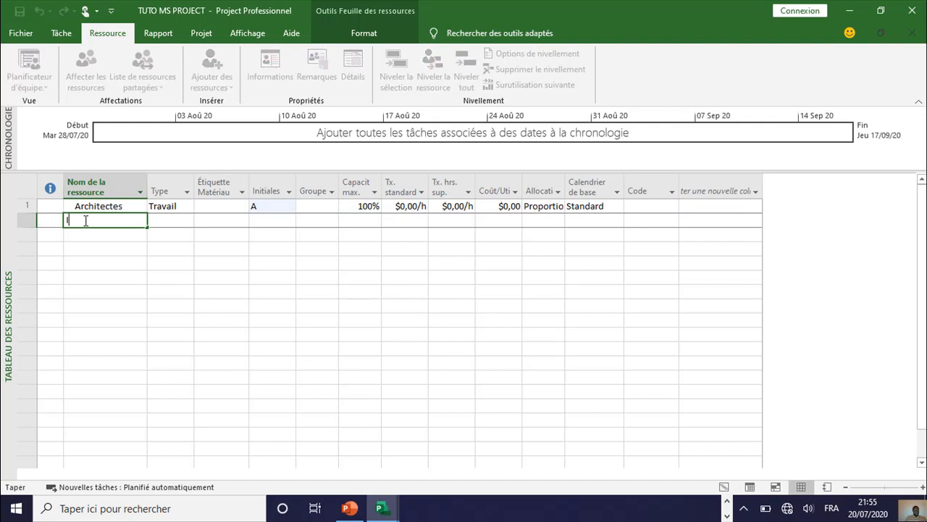
pyautogui.write('ngenieurs')
pyautogui.click(79, 236)
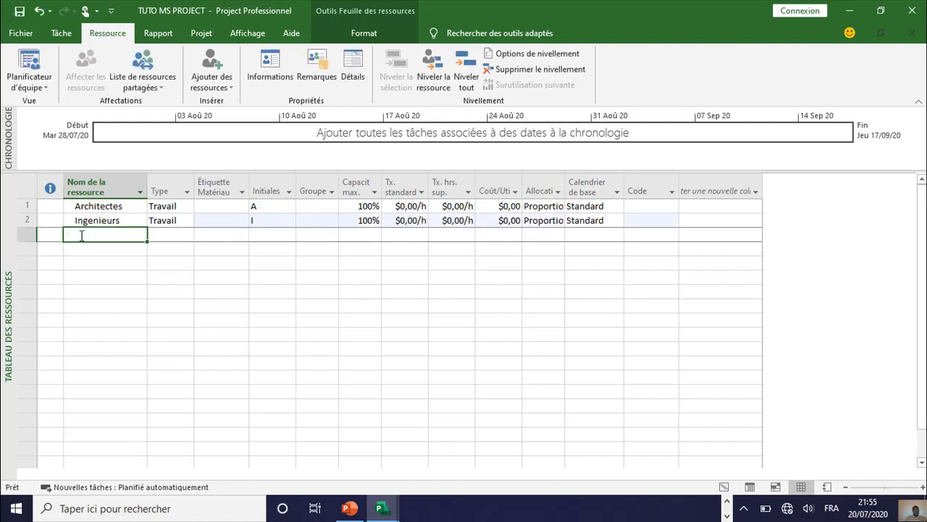
# Step: Add a resource named "Chef d'equipe" in the third row of the resource sheet
pyautogui.write('Che')
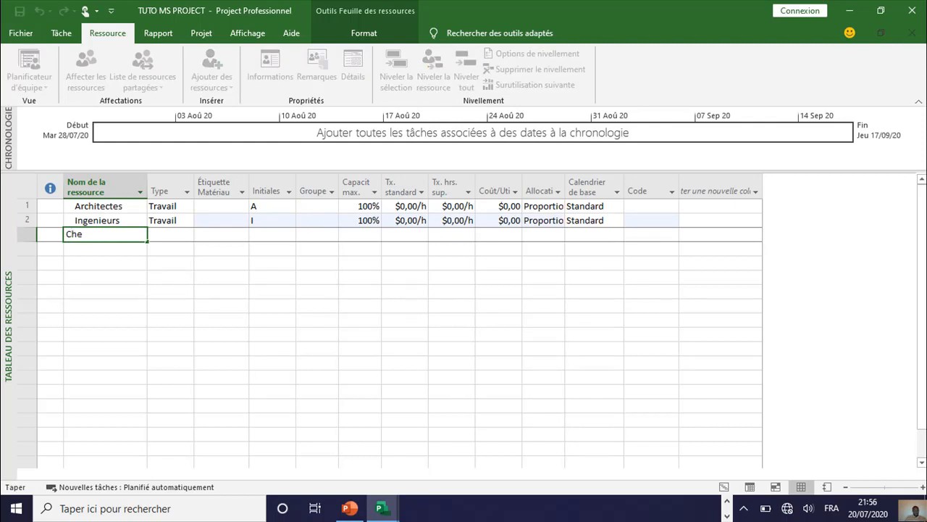
pyautogui.write("f d'equipe")
pyautogui.click(125, 245)
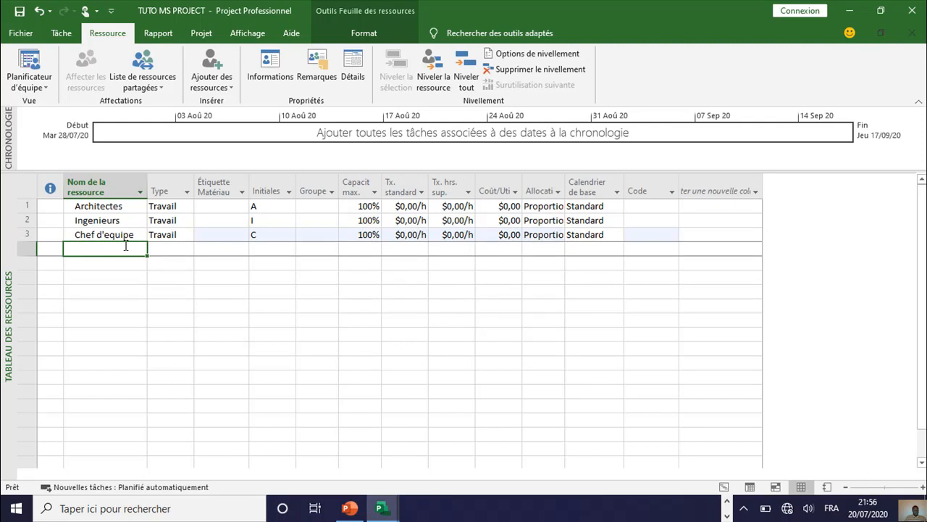
# Step: Add a resource named "Macons" in the fourth row of the resource sheet
pyautogui.write('Macon')
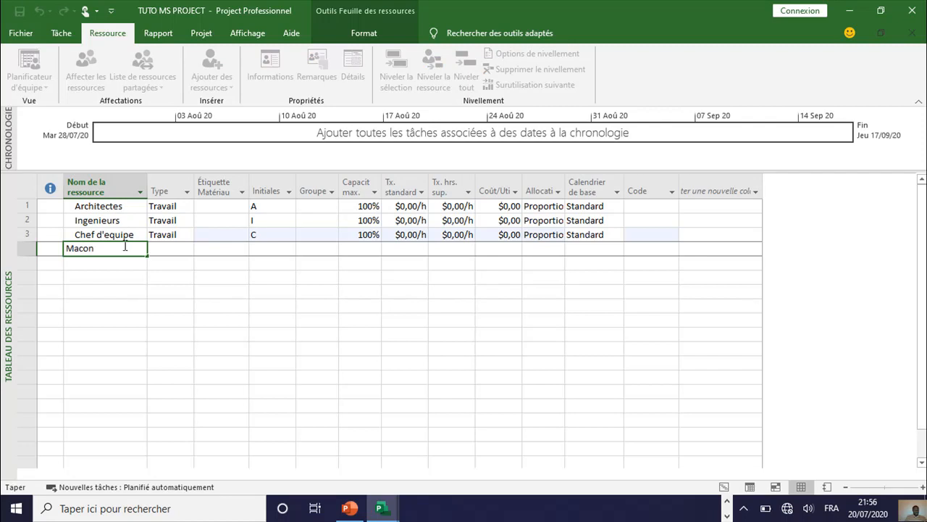
pyautogui.write('s')
pyautogui.click(92, 262)
pyautogui.write('Tou')
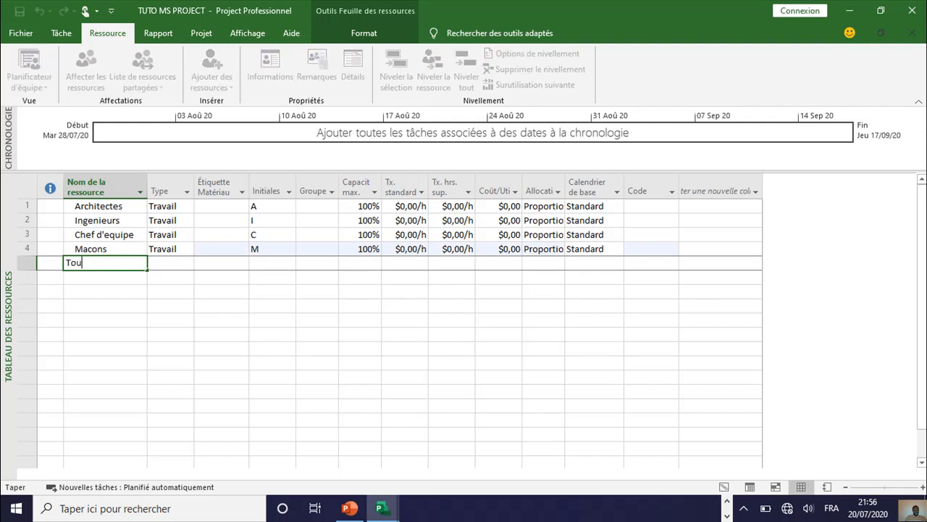
pyautogui.press('BackSpace')
pyautogui.press('BackSpace')
pyautogui.press('BackSpace')
# Step: Add a resource named "Chaffeur" in the fifth row of the resource sheet
pyautogui.write('Ch')
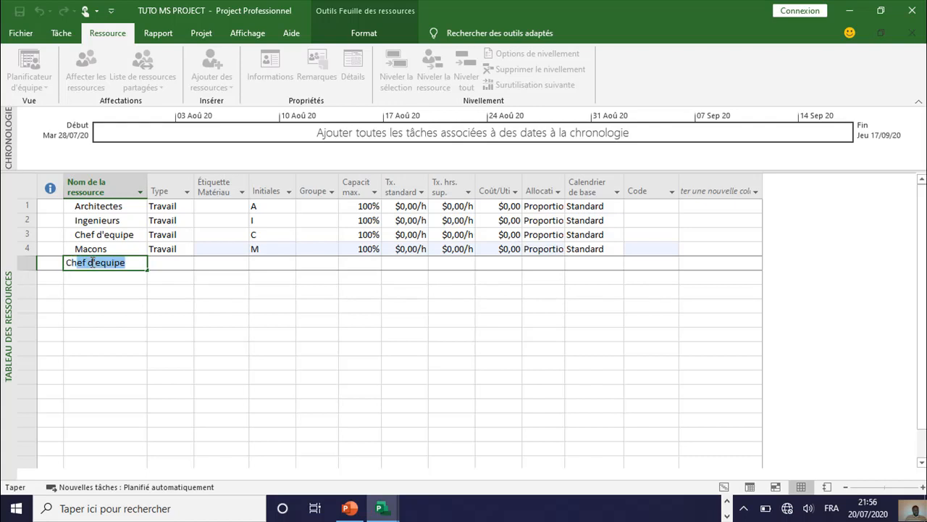
pyautogui.write('affu')
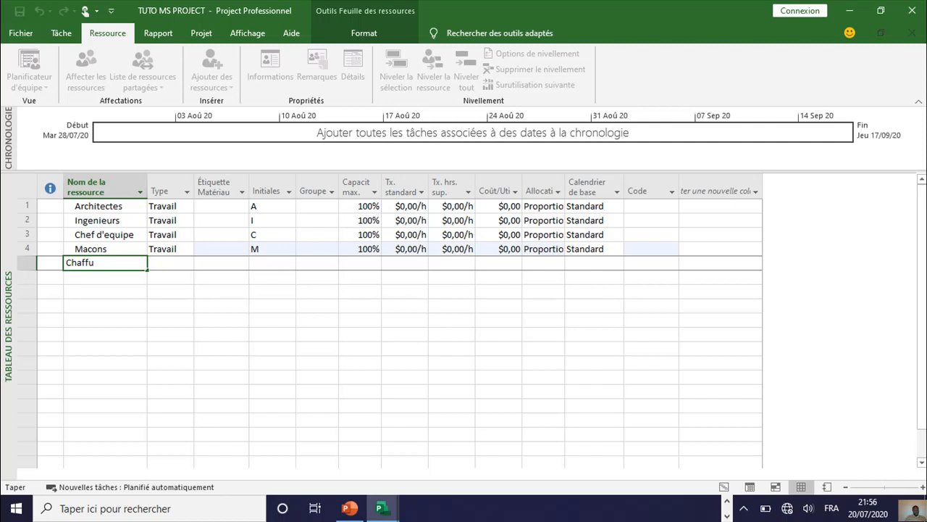
pyautogui.press('BackSpace')
pyautogui.write('eur')
pyautogui.press('Return')
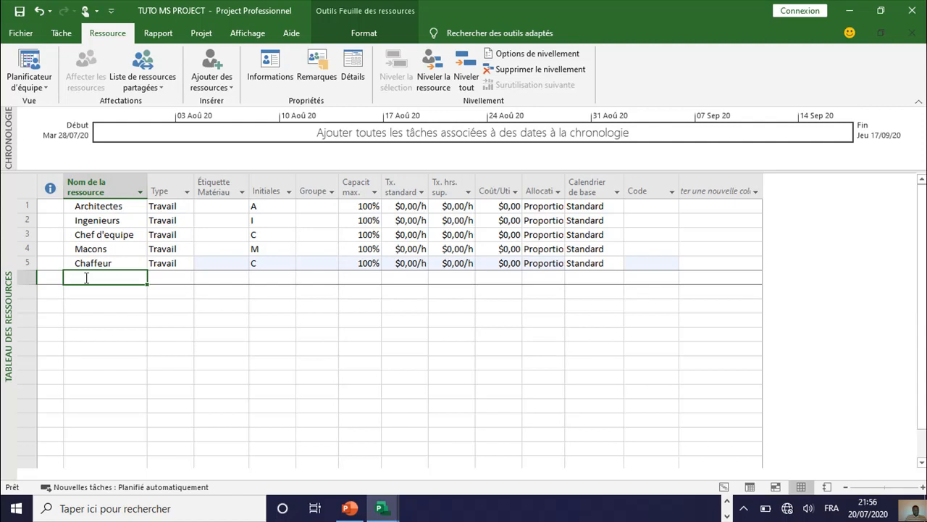
# Step: Add a resource named "Operateur" in the sixth row of the resource sheet
pyautogui.write('O')
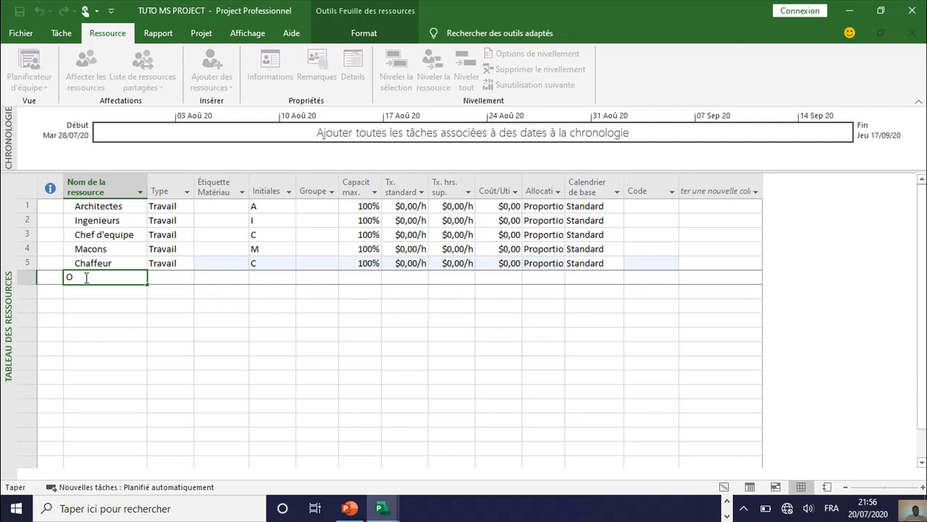
pyautogui.write('perateur')
pyautogui.click(90, 292)
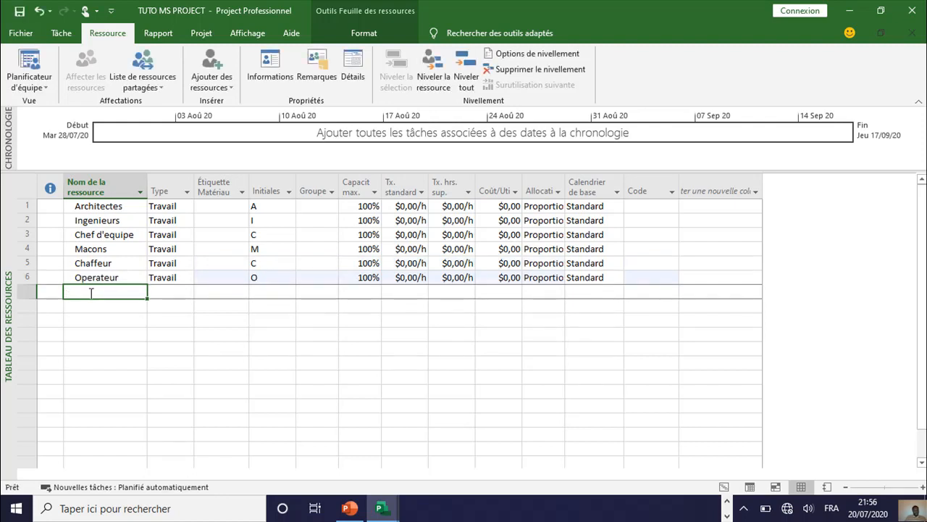
# Step: Add a resource named "Tout travaux" in the seventh row of the resource sheet
pyautogui.write('T')
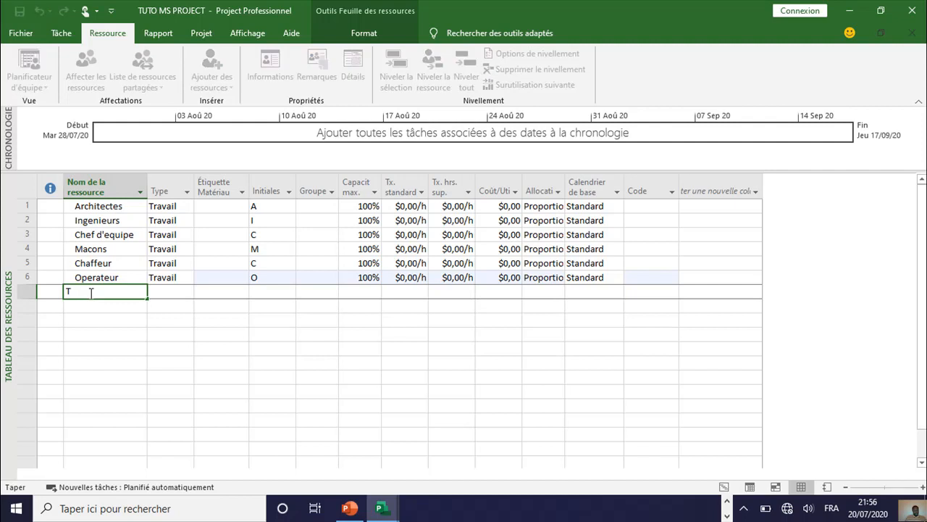
pyautogui.write('out travaux')
pyautogui.press('Return')
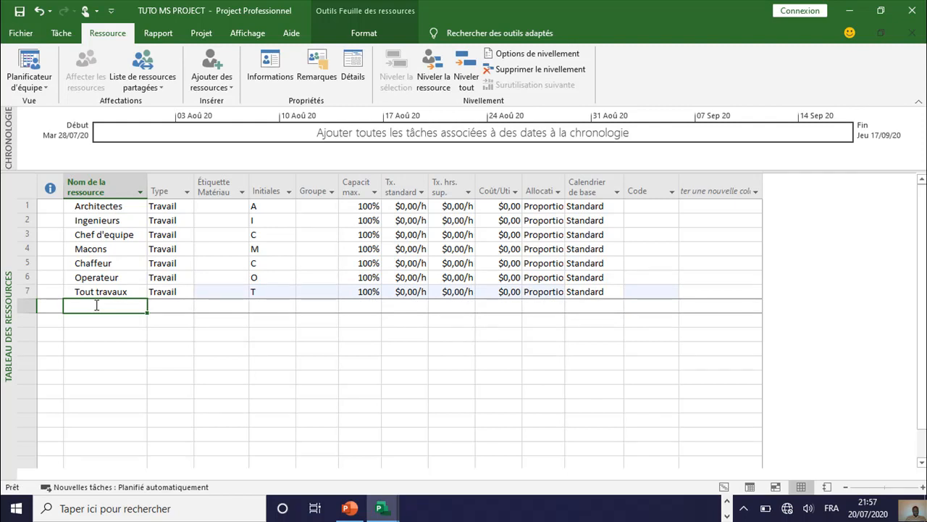
# Step: Add a resource named "Un garde" in the eighth row of the resource sheet
pyautogui.write('UN')
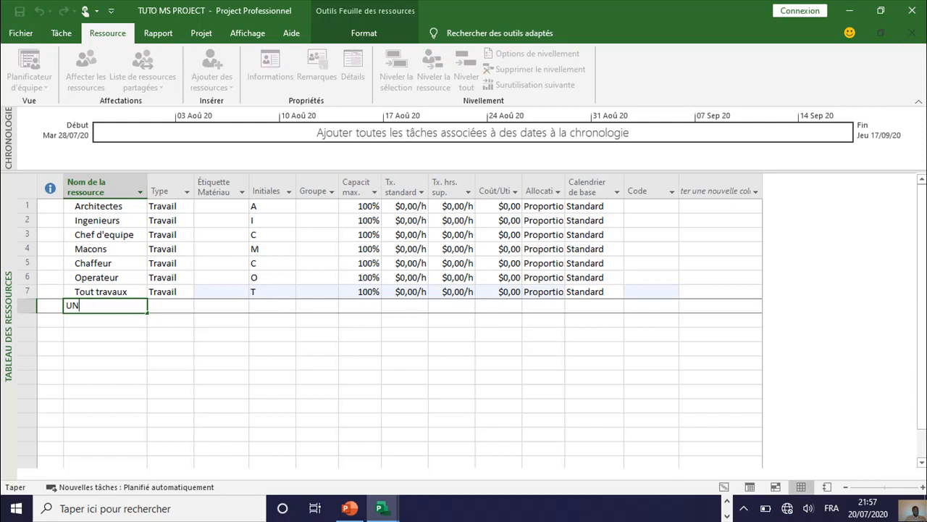
pyautogui.press('BackSpace')
pyautogui.write('n garde')
pyautogui.click(104, 319)
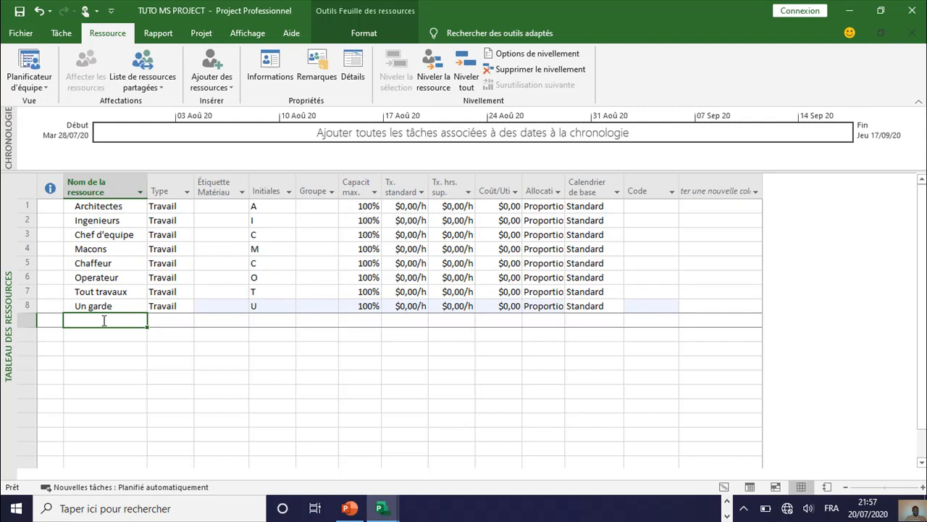
pyautogui.write('U')
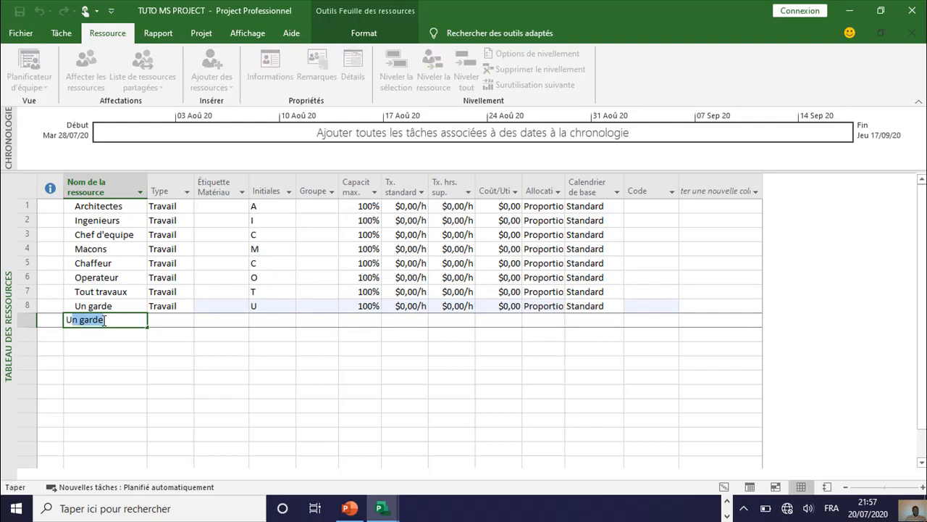
pyautogui.write('N')
pyautogui.press('BackSpace')
pyautogui.press('BackSpace')
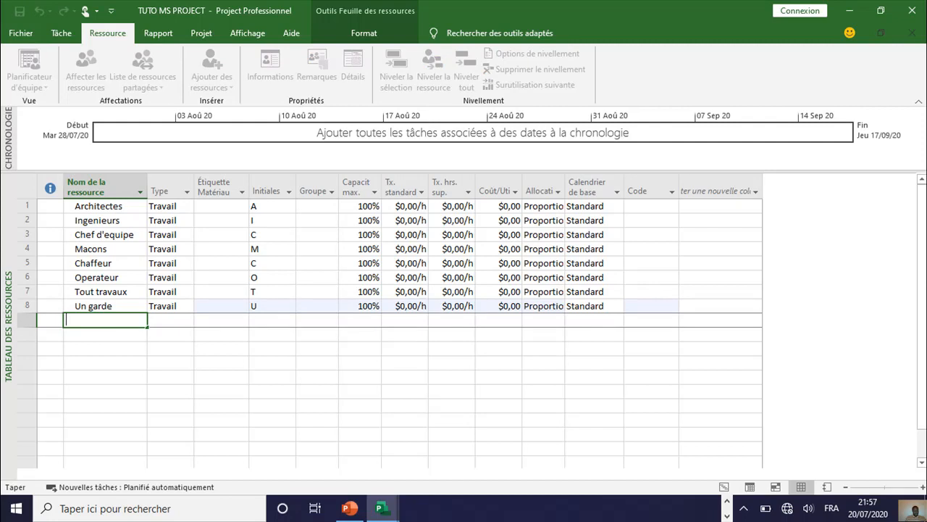
# Step: Add a resource named "Engin excavatrice" in the ninth row of the resource sheet
pyautogui.write('Engin excavatrice')
pyautogui.press('Return')
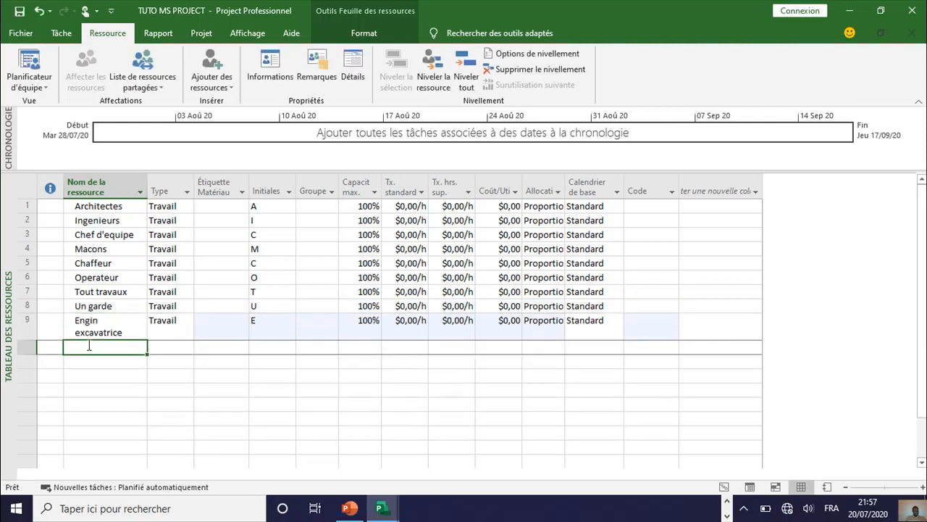
# Step: Add a resource named "Engin de compactage" in the tenth row of the resource sheet
pyautogui.write('Engin excavatrice')
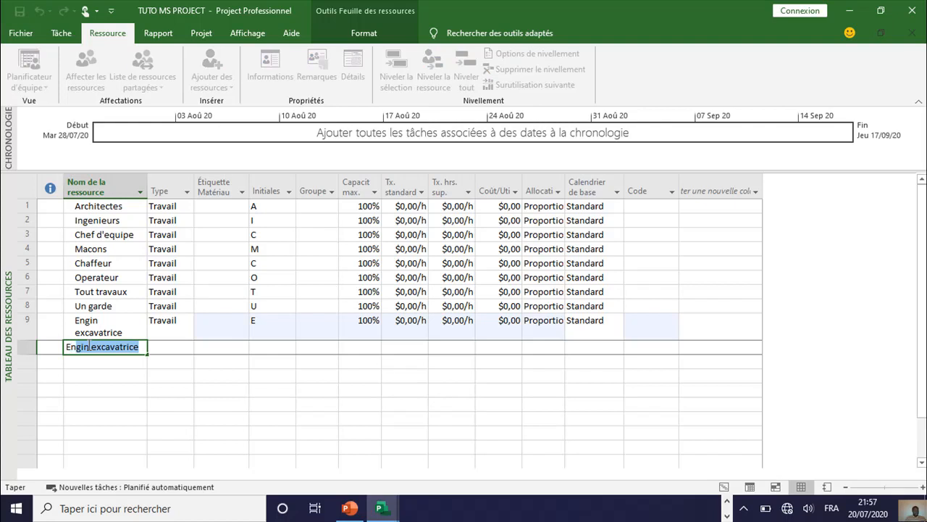
pyautogui.press('BackSpace')
pyautogui.press('BackSpace')
pyautogui.press('BackSpace')
pyautogui.press('BackSpace')
pyautogui.press('BackSpace')
pyautogui.press('BackSpace')
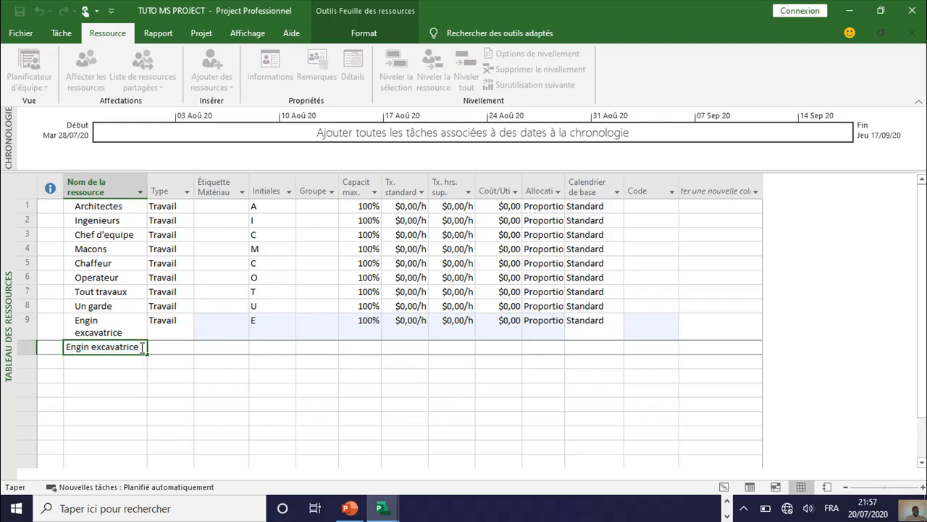
pyautogui.press('BackSpace')
pyautogui.press('BackSpace')
pyautogui.press('BackSpace')
pyautogui.press('BackSpace')
pyautogui.press('BackSpace')
pyautogui.write('de compactage')
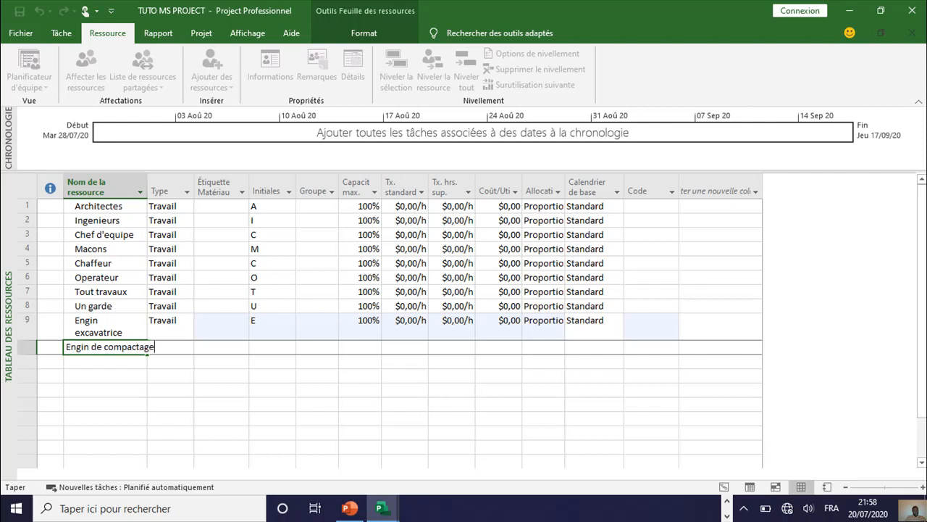
pyautogui.click(129, 360)
pyautogui.click(126, 374)
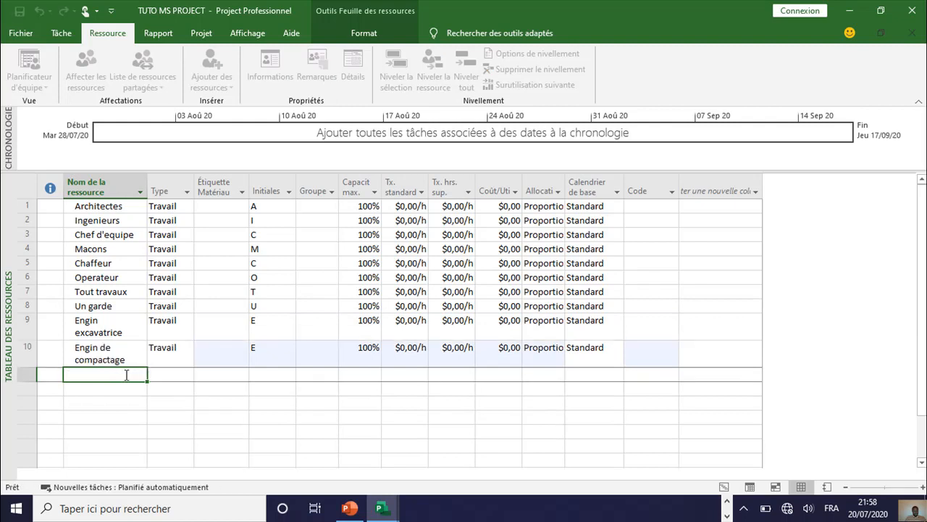
# Step: Add a resource named "Engin de chargement" in the eleventh row of the resource sheet
pyautogui.write('Engin')
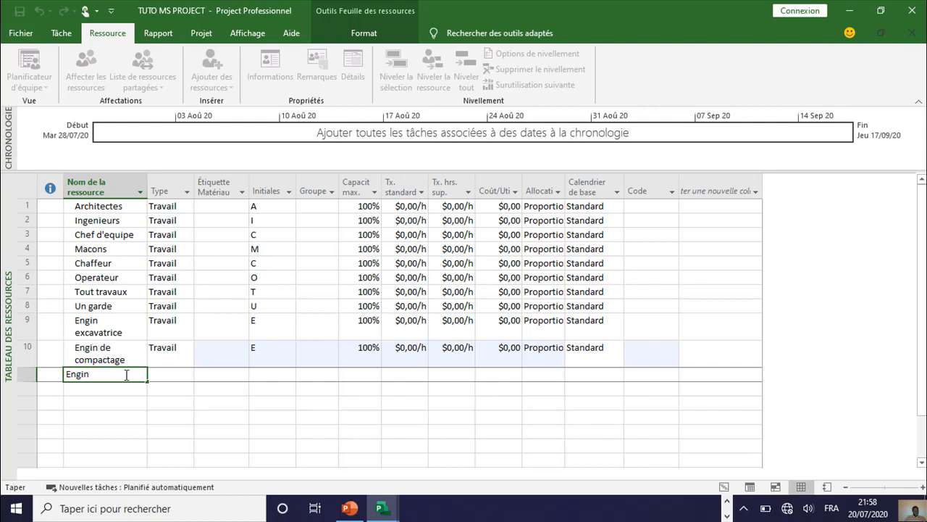
pyautogui.write(' de ')
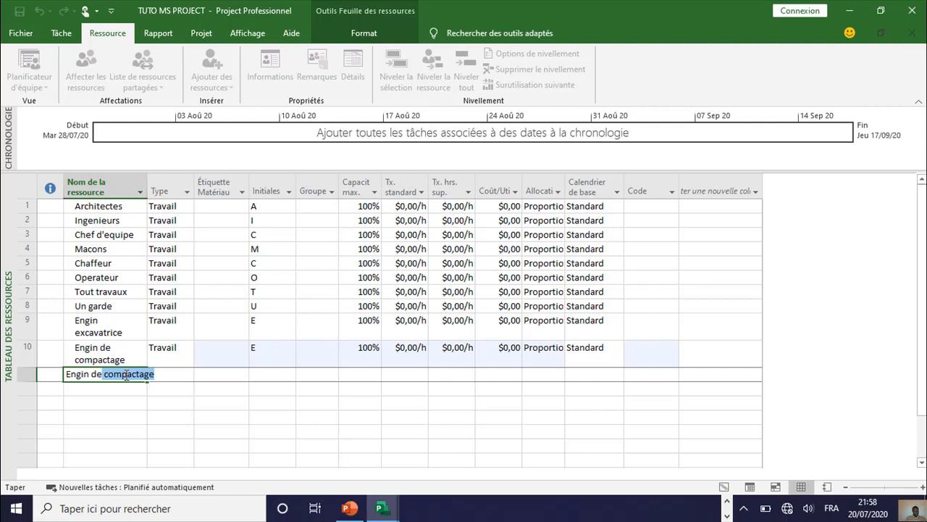
pyautogui.write('c')
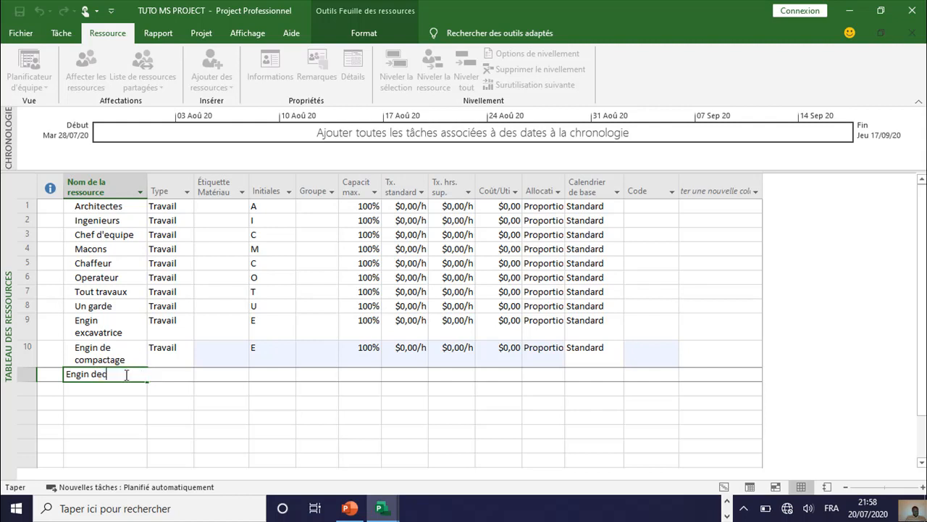
pyautogui.press('BackSpace')
pyautogui.write('cha')
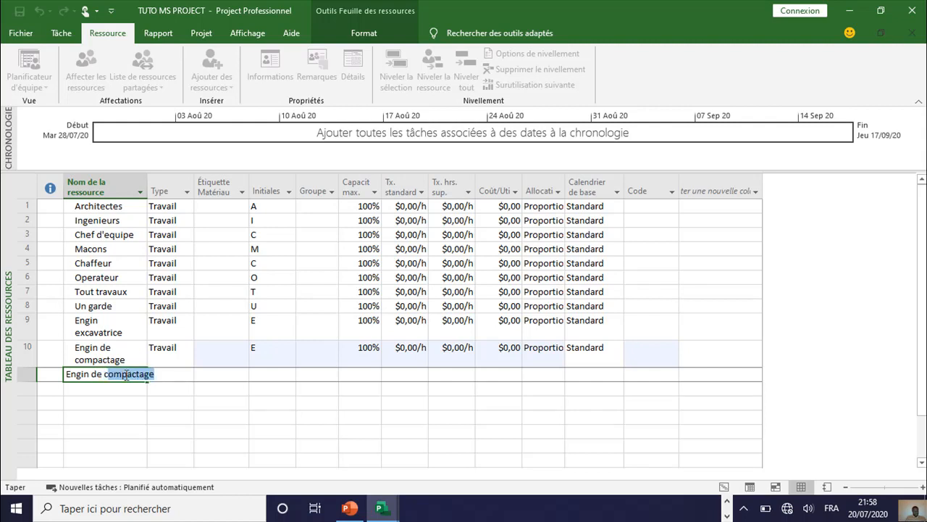
pyautogui.write('rgement')
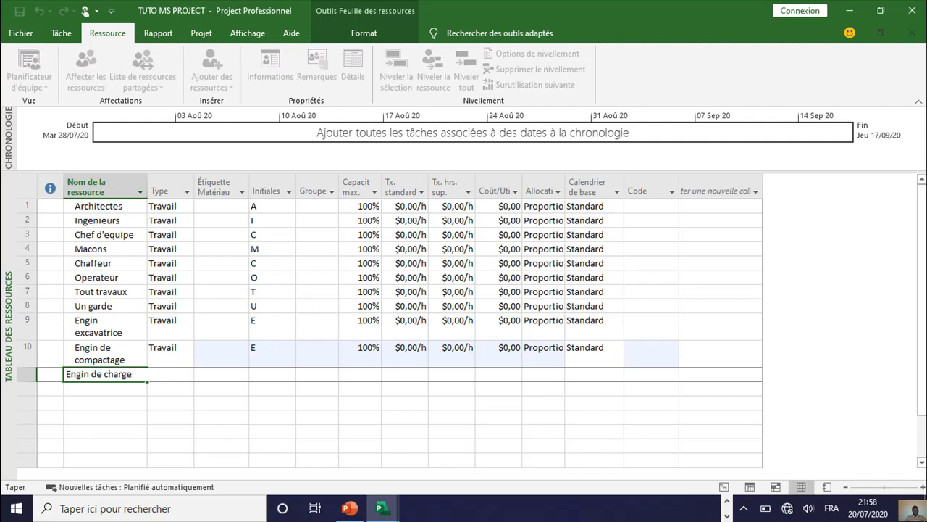
pyautogui.click(119, 386)
pyautogui.click(118, 402)
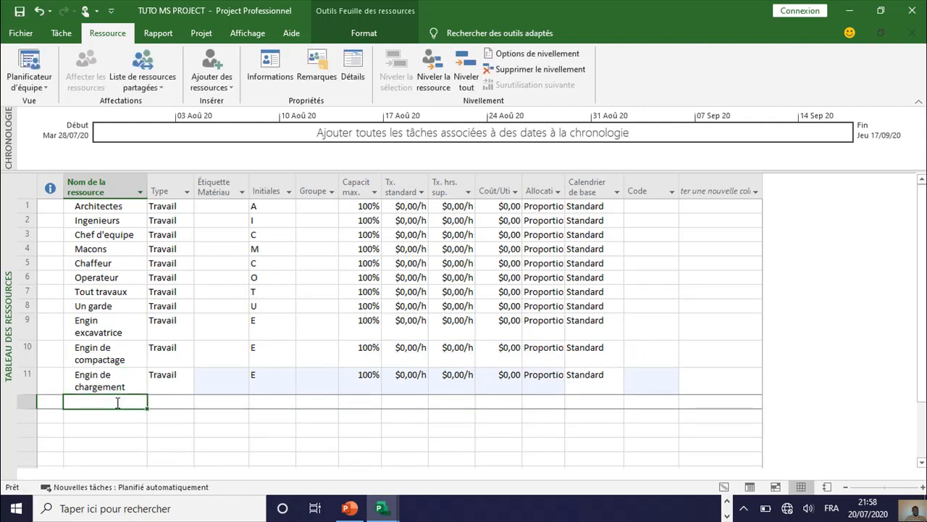
# Step: Add a resource named "Béton armé" in the twelfth row of the resource sheet
pyautogui.write('L')
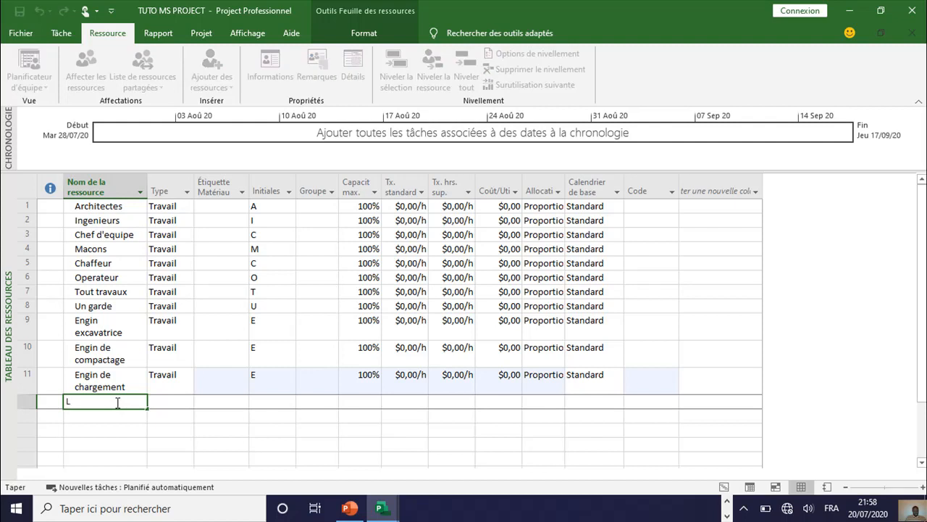
pyautogui.write('E')
pyautogui.press('BackSpace')
pyautogui.press('BackSpace')
pyautogui.write('B')
pyautogui.write('e')
pyautogui.press('BackSpace')
pyautogui.write('é')
pyautogui.write('ton')
pyautogui.write(' a')
pyautogui.write('rme')
pyautogui.write('é')
pyautogui.click(100, 416)
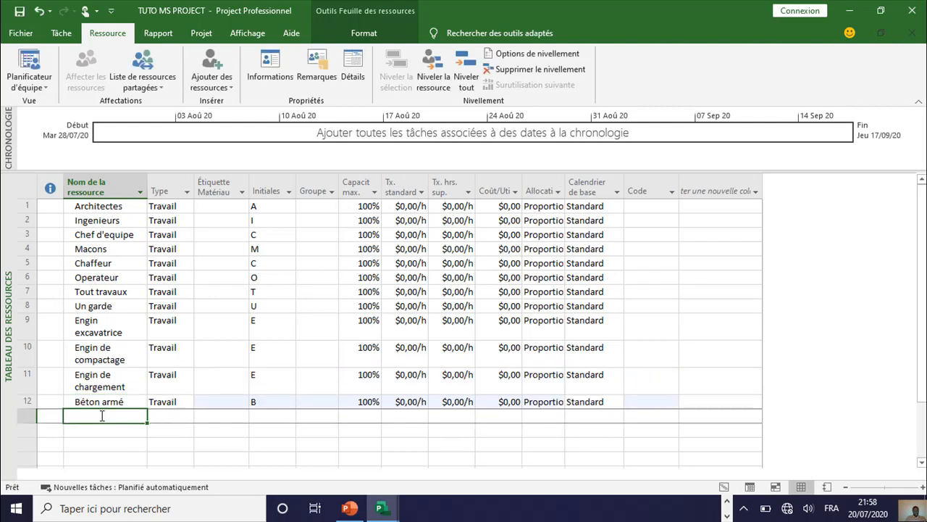
pyautogui.write('B')
# Step: Add a resource named "Béton b" in the thirteenth row of the resource sheet
pyautogui.press('End')
pyautogui.press('BackSpace')
pyautogui.press('BackSpace')
pyautogui.press('BackSpace')
pyautogui.press('BackSpace')
pyautogui.write('b')
pyautogui.press('Return')
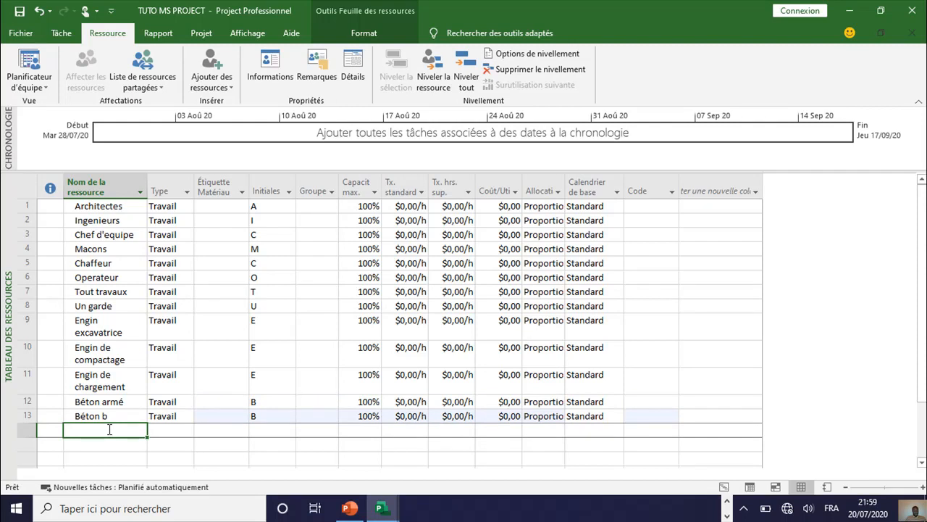
# Step: Add a resource named "La maconnerie" in the fourteenth row of the resource sheet
pyautogui.write('La')
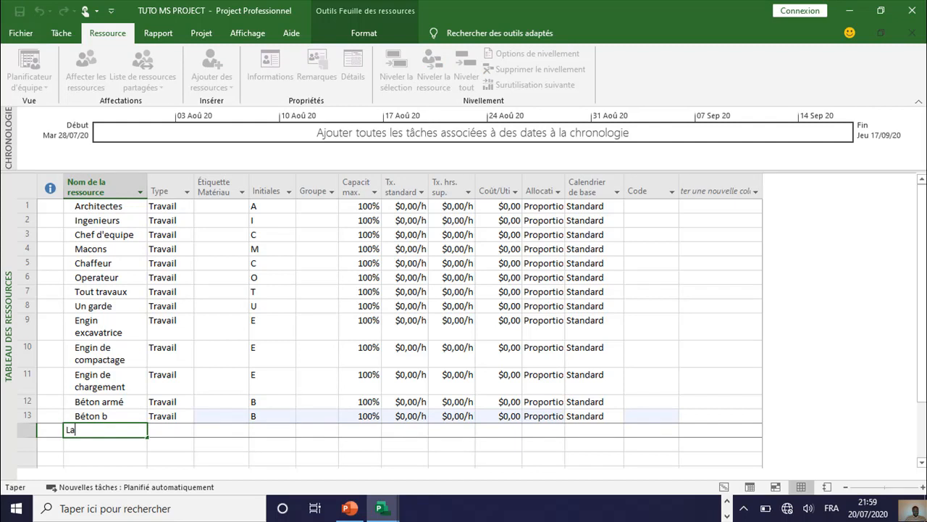
pyautogui.write(' maconnerie')
pyautogui.press('Return')
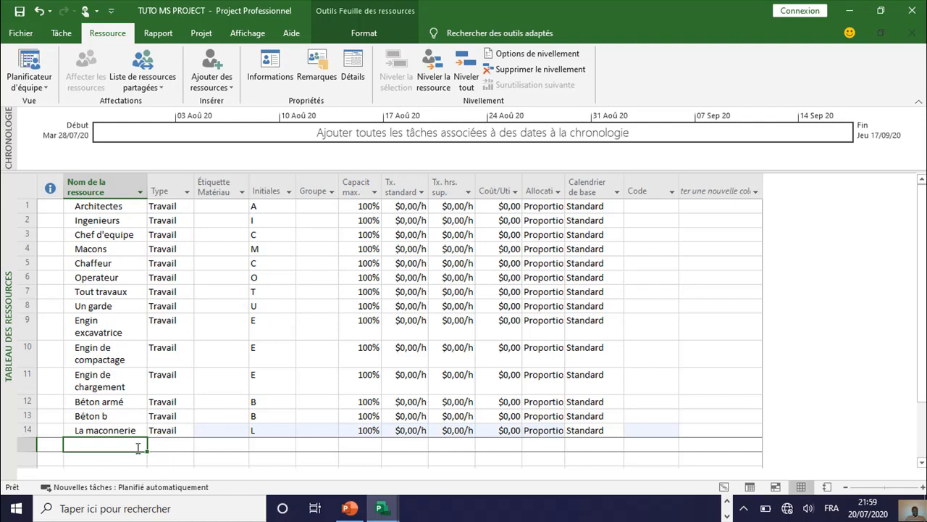
# Step: Add a resource named "la toiture" in the fifteenth row of the resource sheet
pyautogui.write('le')
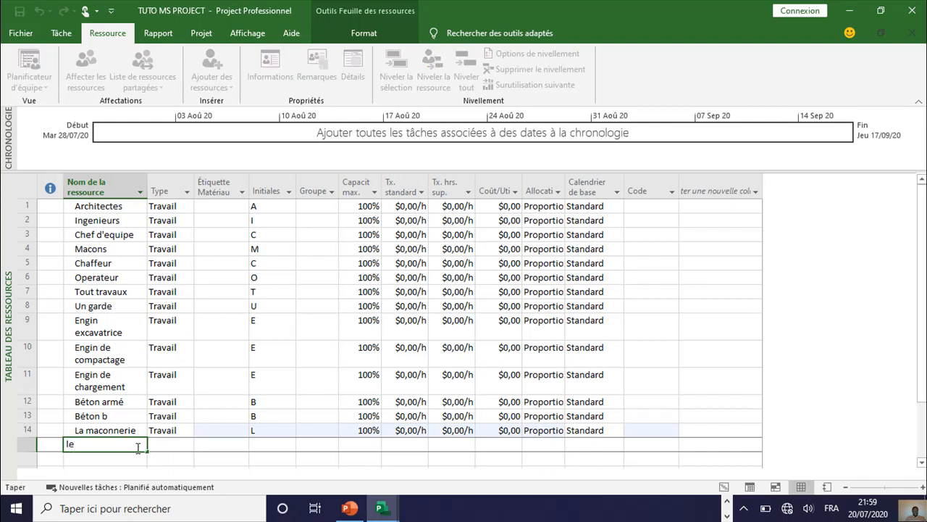
pyautogui.write('la')
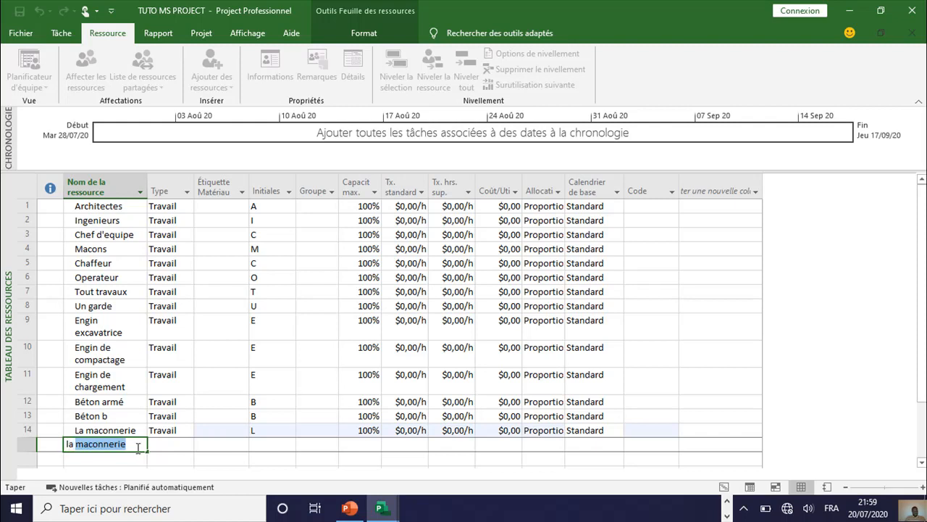
pyautogui.write(' toiture')
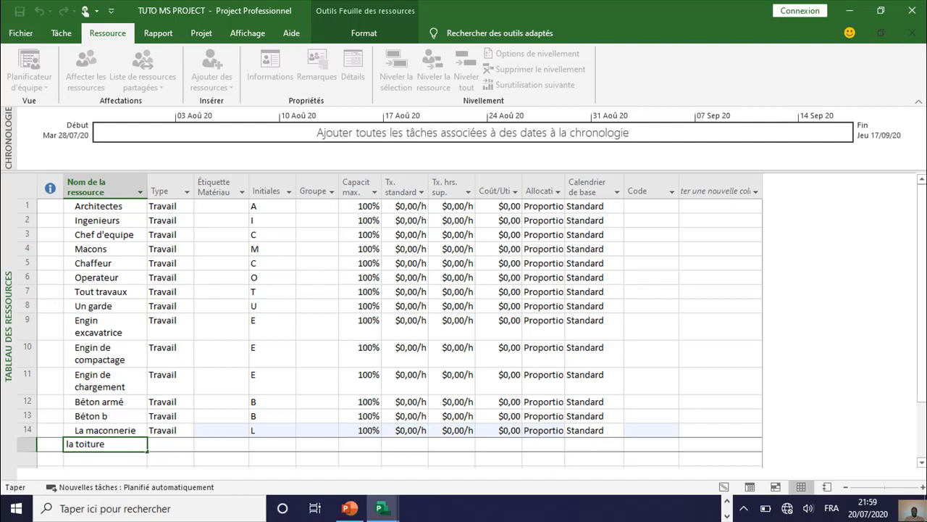
pyautogui.press('Return')
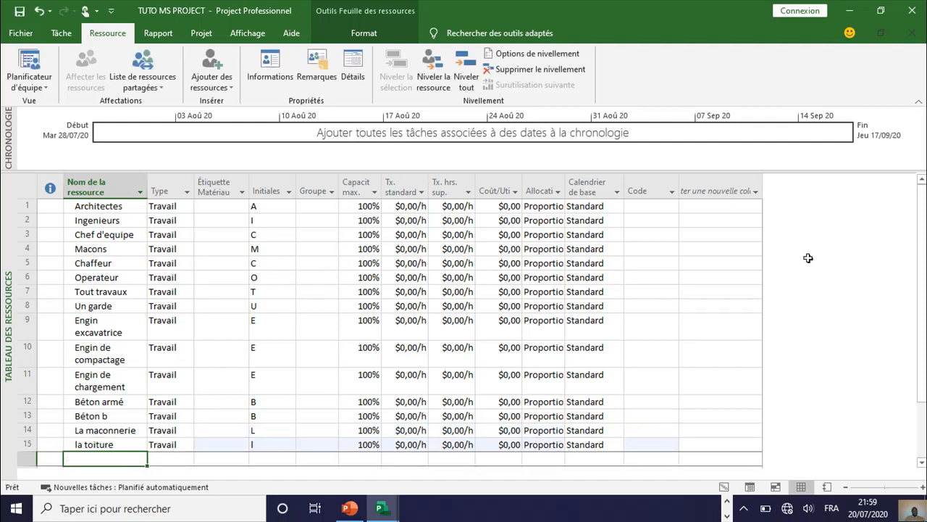
# Step: Set the type of the Architectes resource to Travail and check the types of Ingenieurs and Chef d'equipe
pyautogui.moveTo(925, 266); pyautogui.dragTo(919, 234)
pyautogui.click(178, 207)
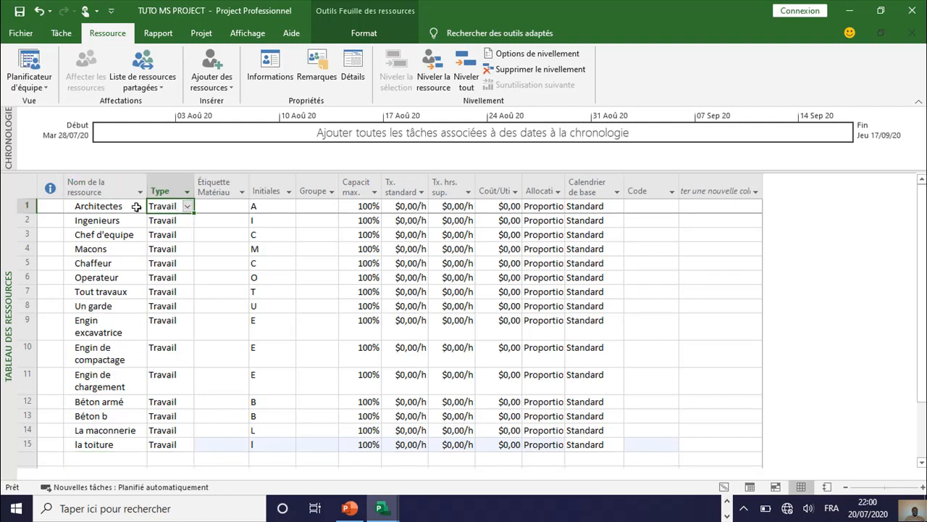
pyautogui.click(187, 208)
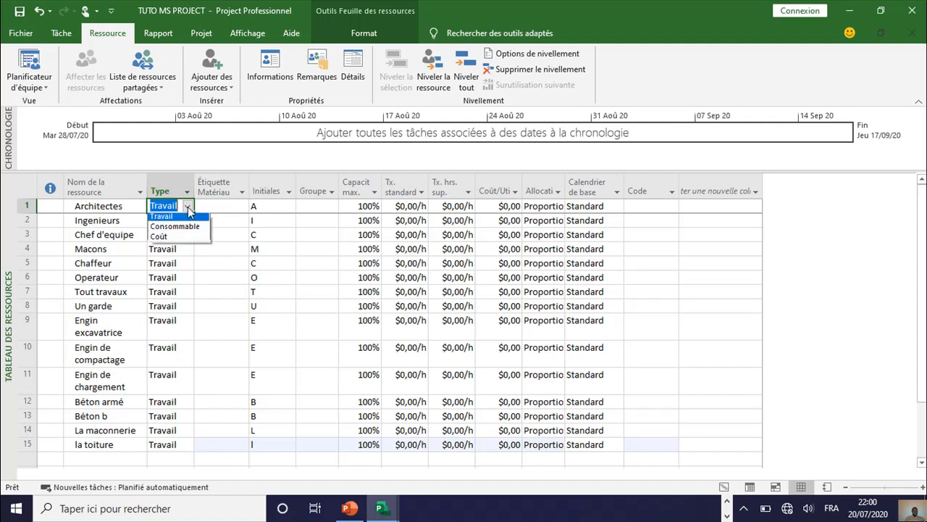
pyautogui.click(179, 219)
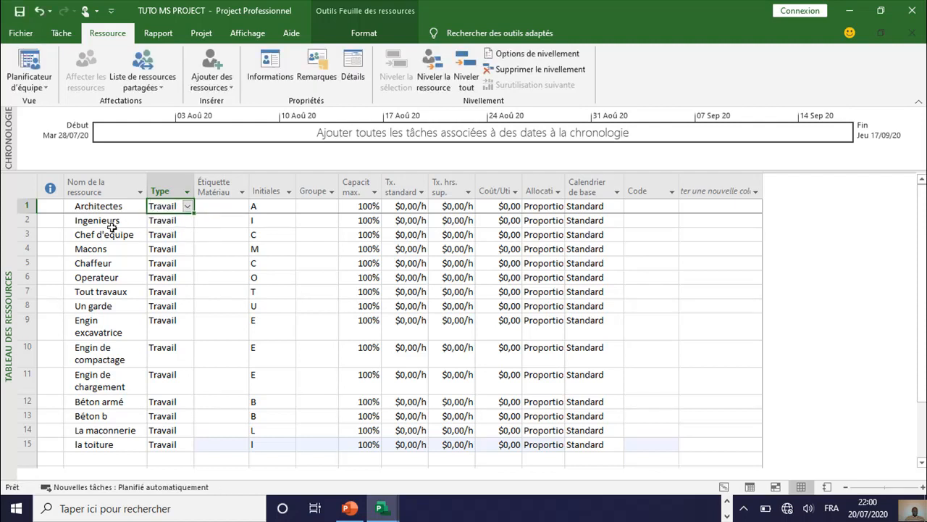
pyautogui.click(182, 220)
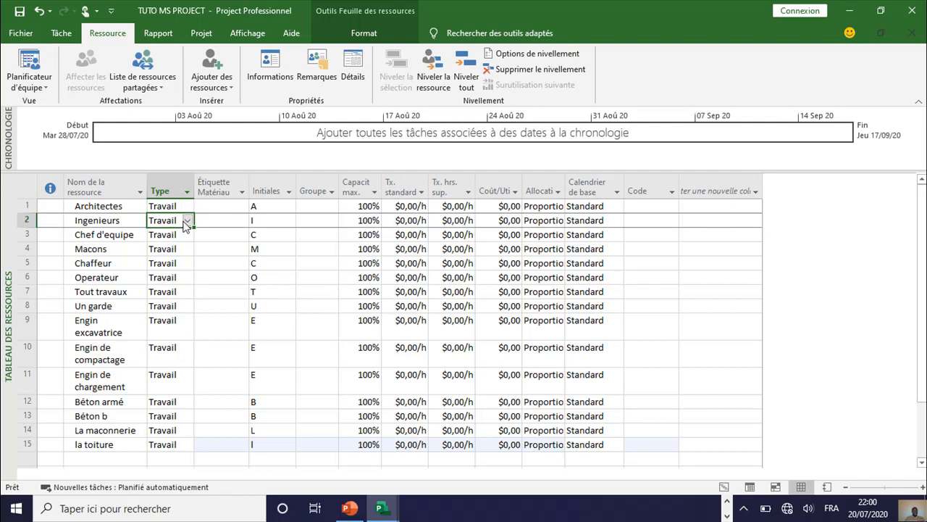
pyautogui.click(165, 237)
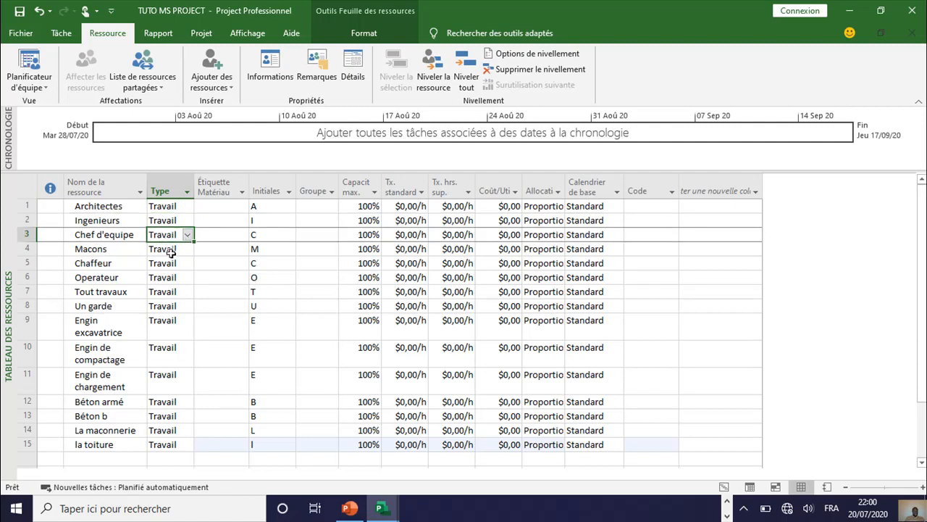
# Step: Correct the spelling of the resource name in the fifth row to "Chauffeur"
pyautogui.click(90, 264)
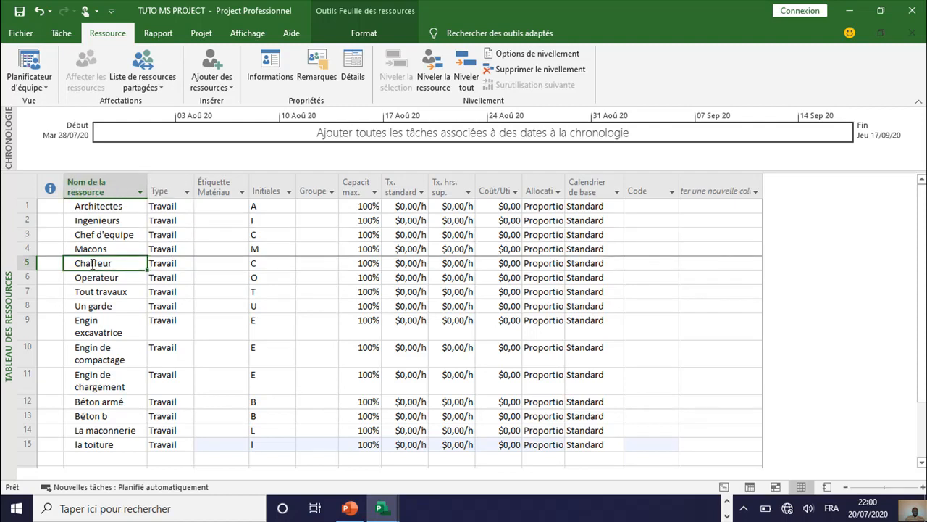
pyautogui.click(91, 263)
pyautogui.write('u')
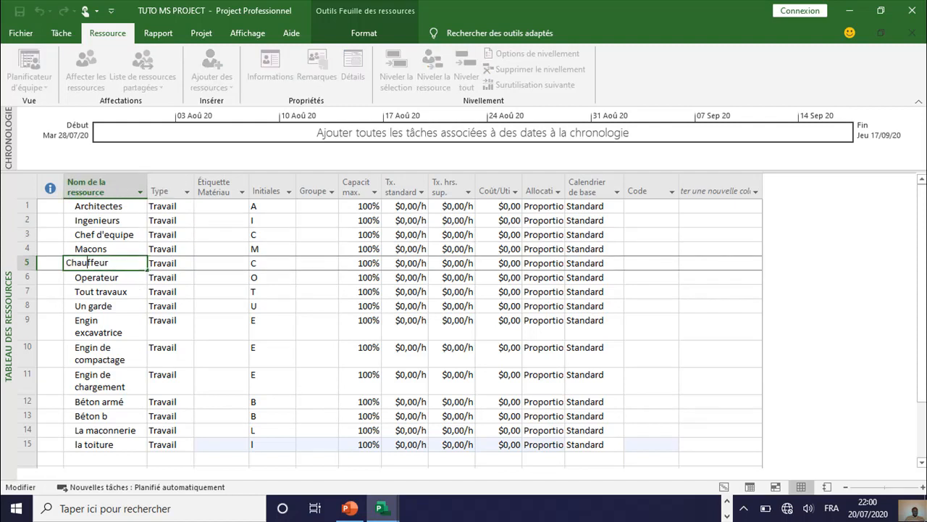
pyautogui.click(171, 263)
# Step: Check the resource types of Operateur, Tout travaux and Un garde in rows six to eight
pyautogui.click(102, 279)
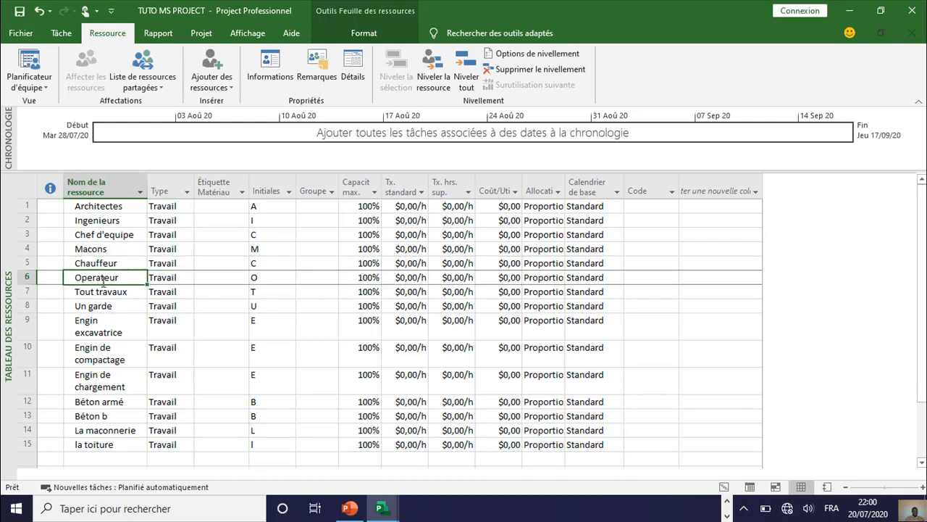
pyautogui.click(165, 279)
pyautogui.click(122, 292)
pyautogui.click(168, 292)
pyautogui.click(122, 308)
pyautogui.click(167, 308)
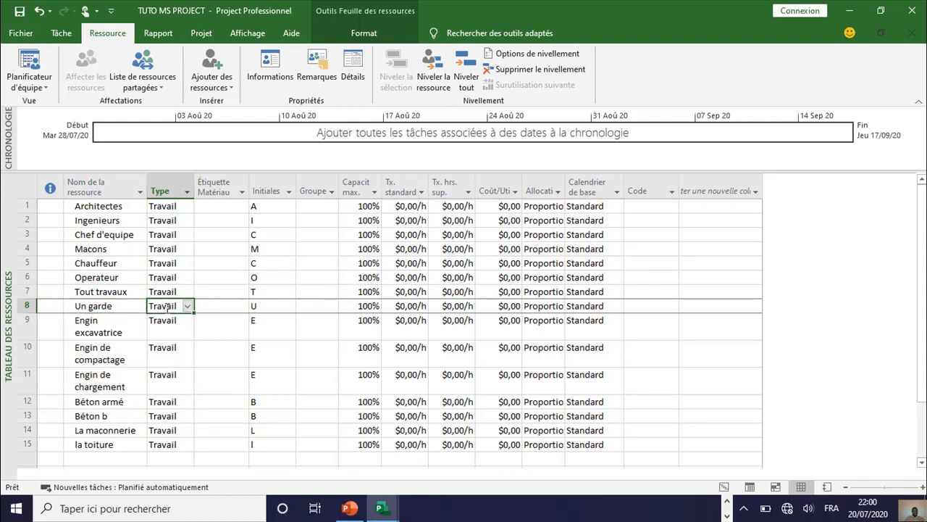
# Step: Set the type of the Engin excavatrice and Engin de compactage resources to Coût
pyautogui.click(116, 324)
pyautogui.click(174, 321)
pyautogui.click(187, 327)
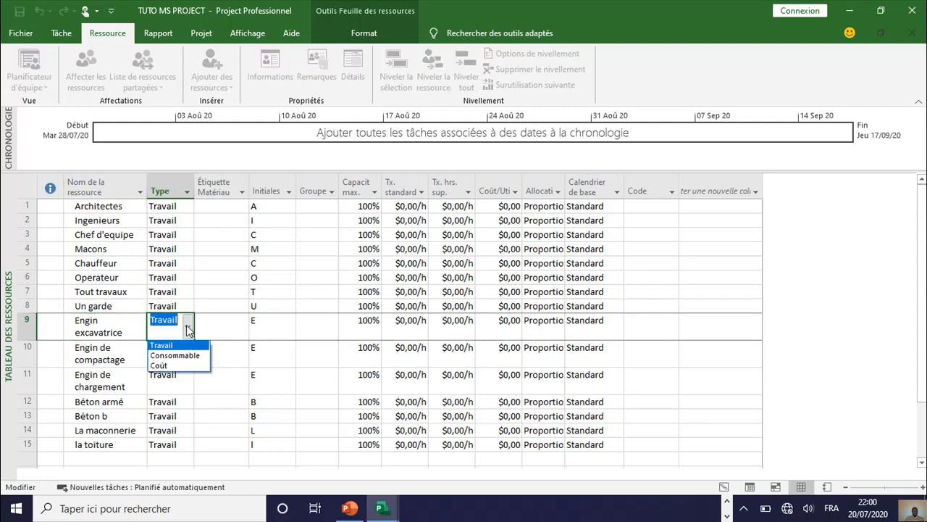
pyautogui.click(174, 366)
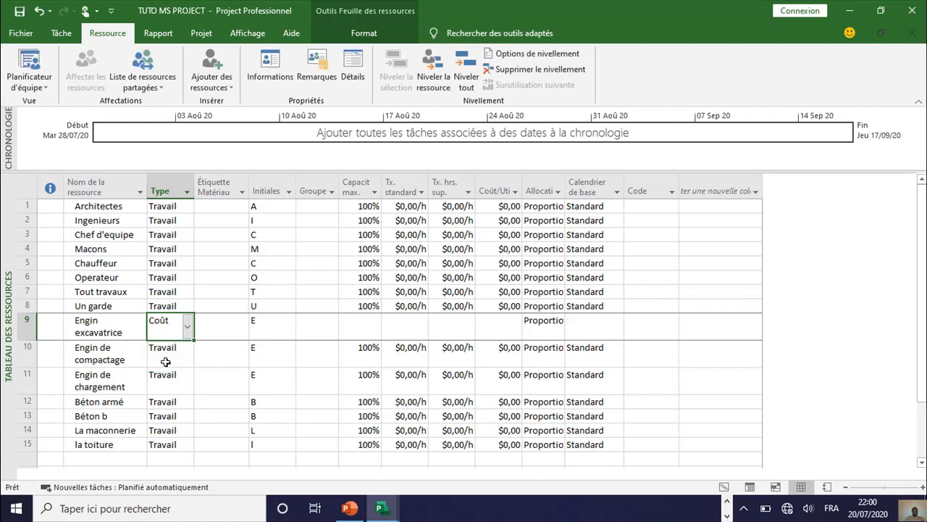
pyautogui.click(161, 354)
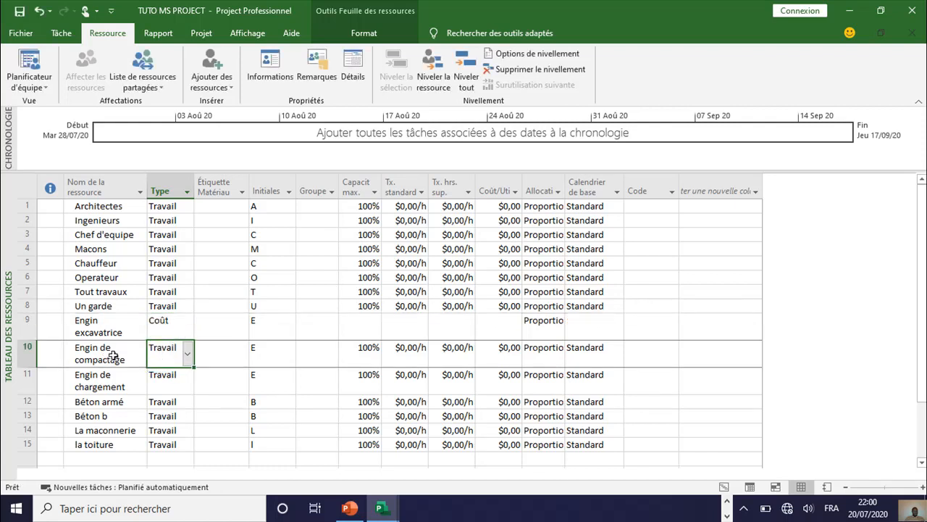
pyautogui.click(187, 360)
pyautogui.click(169, 390)
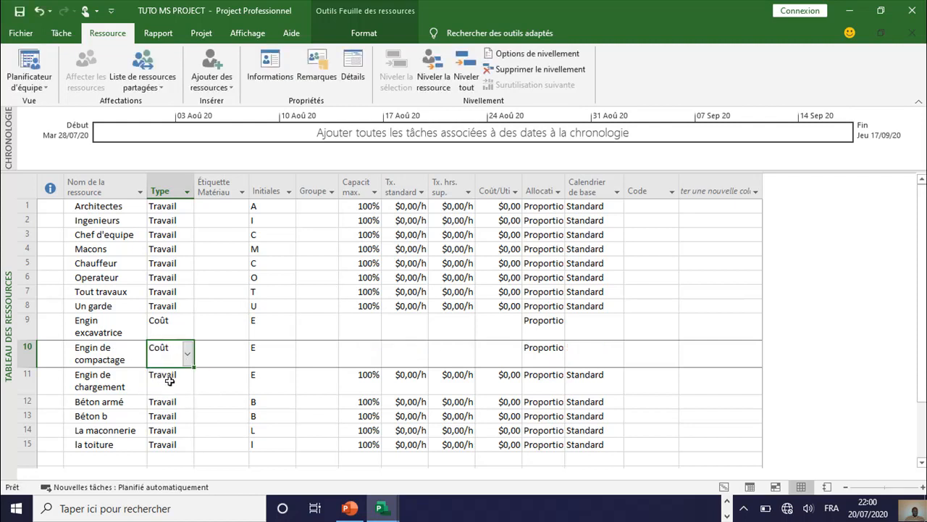
# Step: Set the type of the Engin de chargement resource to Coût
pyautogui.click(169, 377)
pyautogui.click(187, 384)
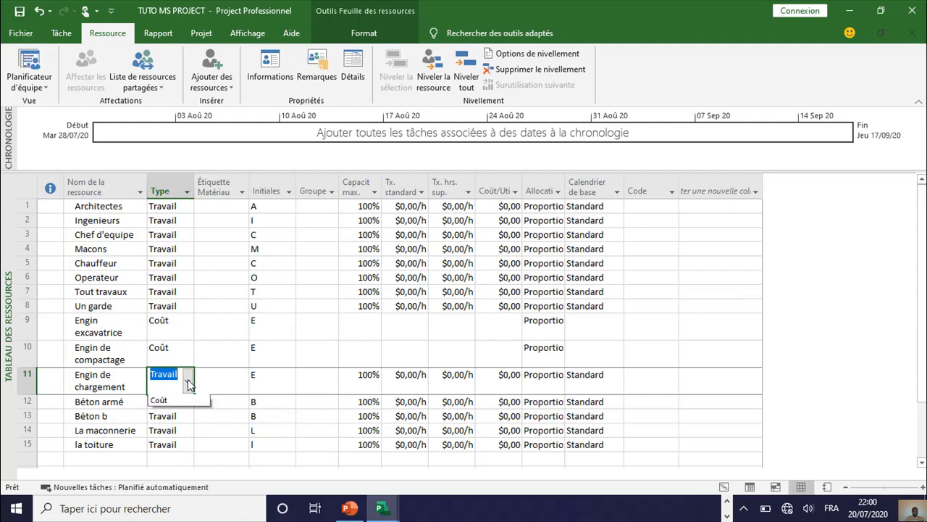
pyautogui.click(169, 420)
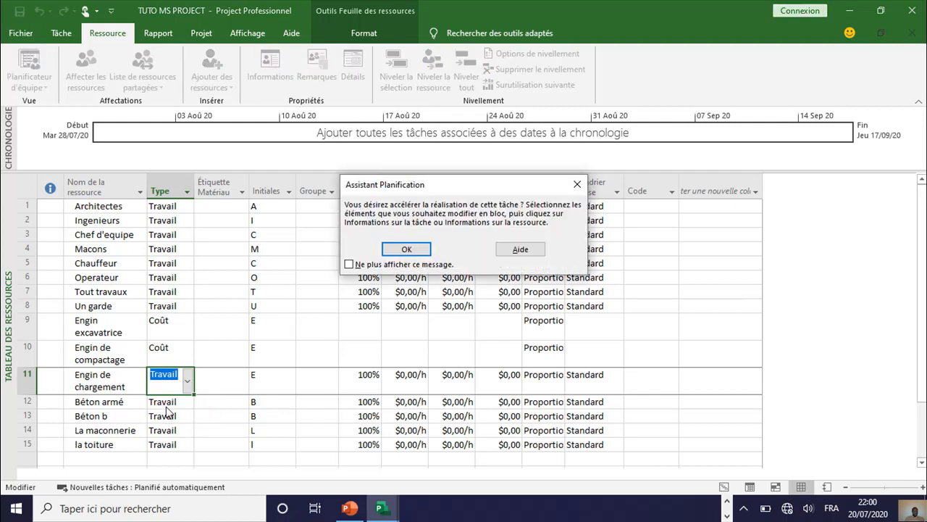
pyautogui.click(405, 249)
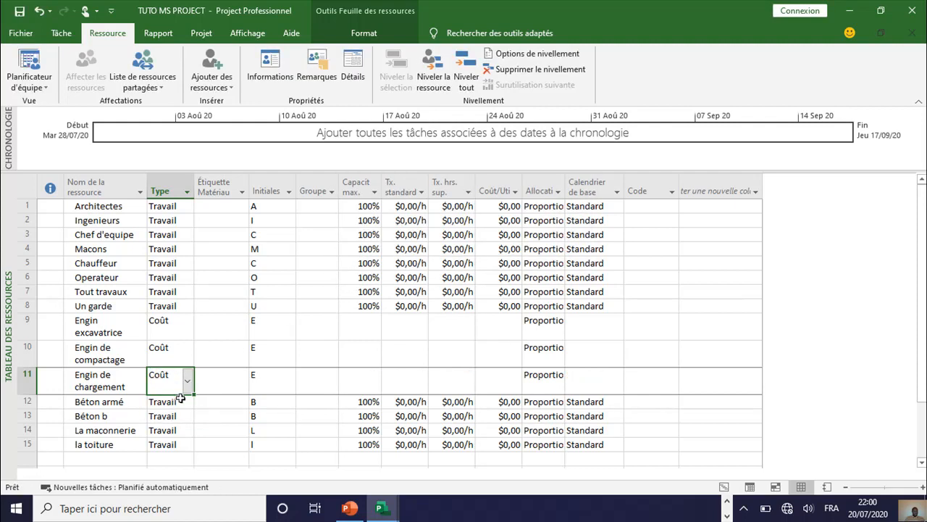
# Step: Set the type of the Béton armé and Béton b resources to Consommable
pyautogui.click(175, 400)
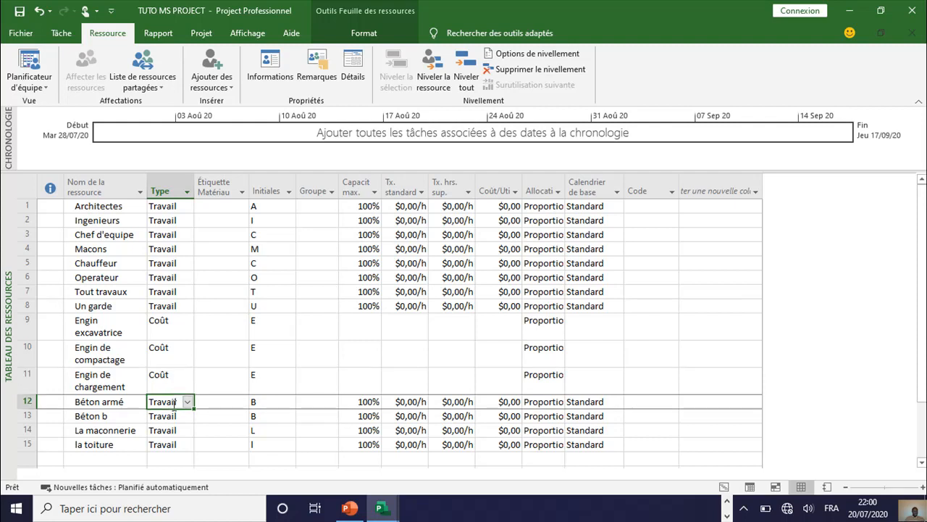
pyautogui.click(189, 403)
pyautogui.click(174, 423)
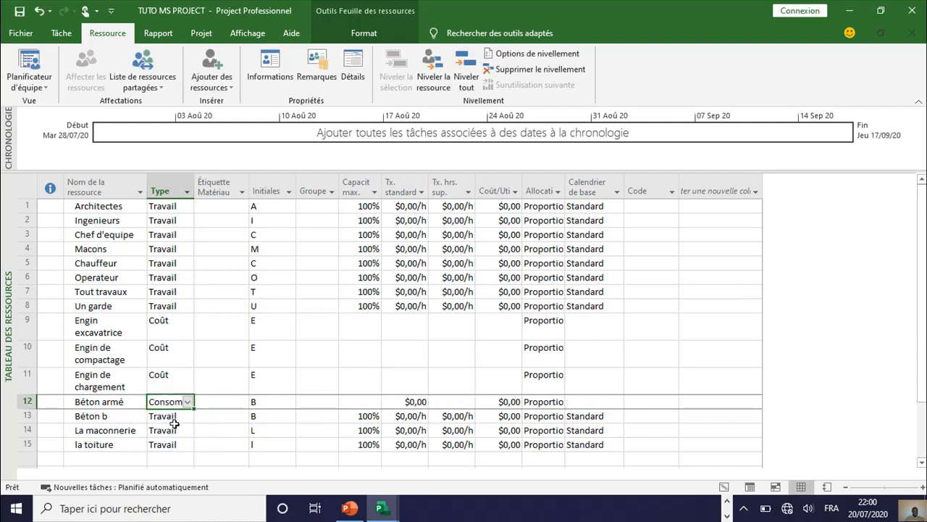
pyautogui.click(187, 419)
pyautogui.click(189, 419)
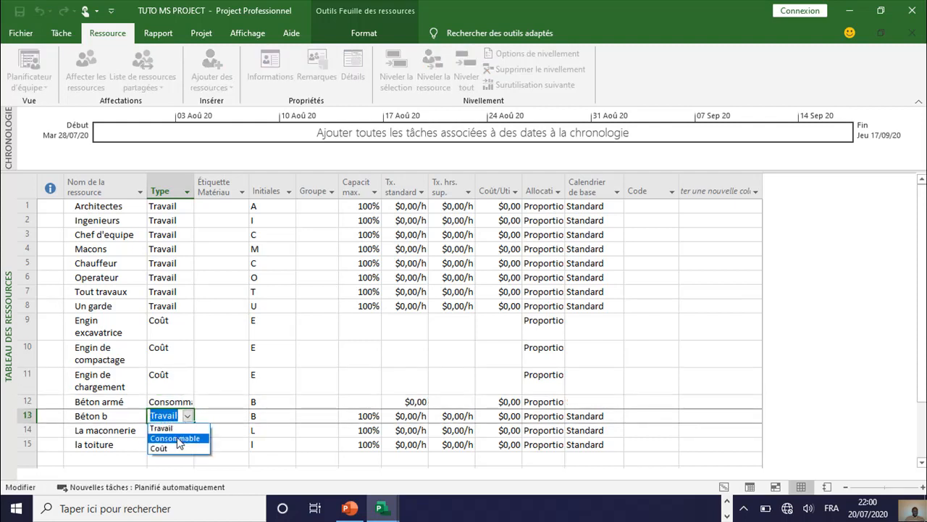
pyautogui.click(177, 438)
# Step: Set the type of the La maconnerie and la toiture resources to Consommable
pyautogui.click(171, 431)
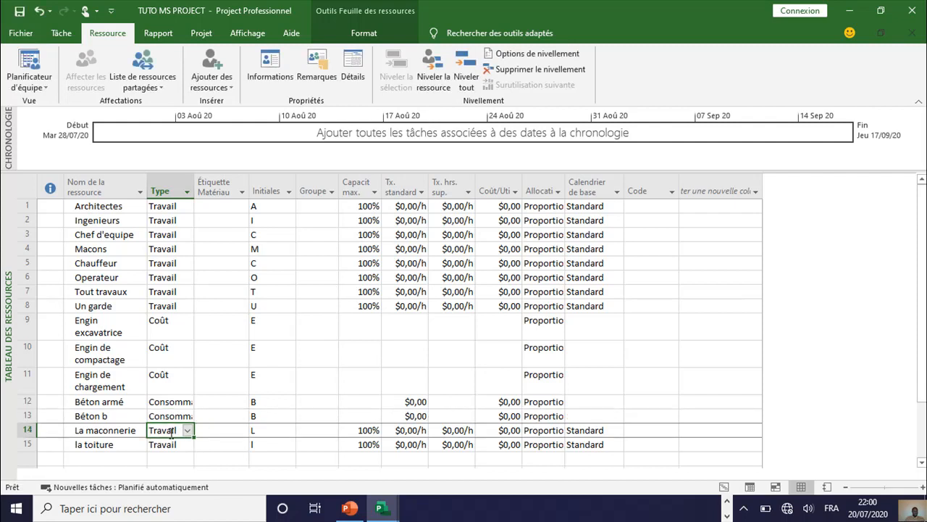
pyautogui.click(187, 431)
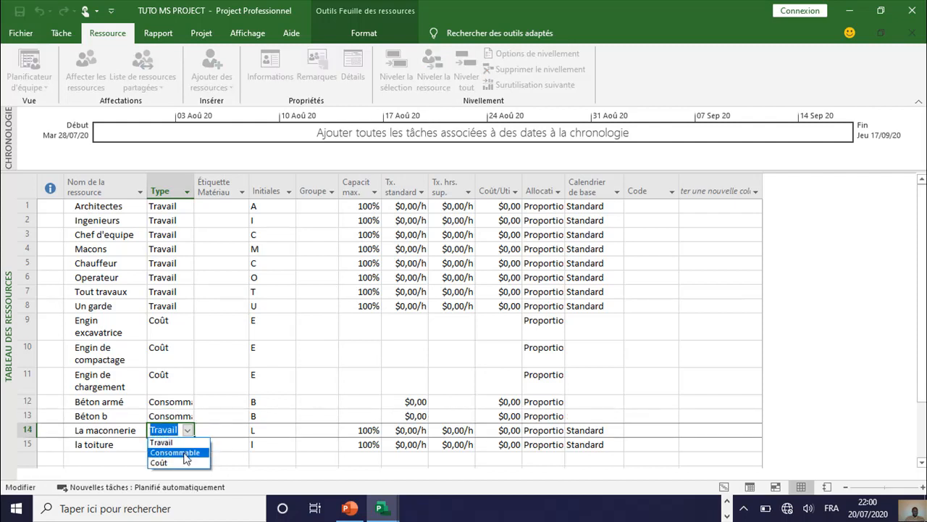
pyautogui.click(185, 456)
pyautogui.click(409, 250)
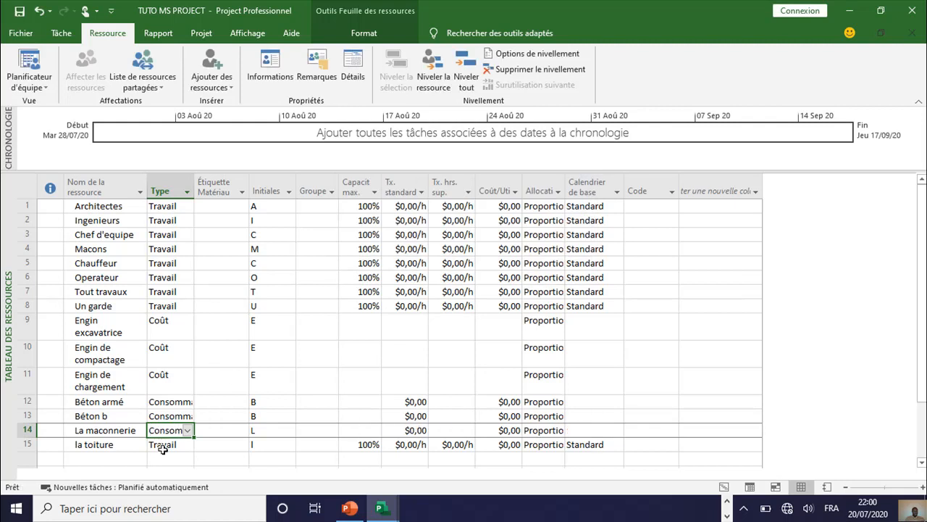
pyautogui.click(166, 444)
pyautogui.click(187, 444)
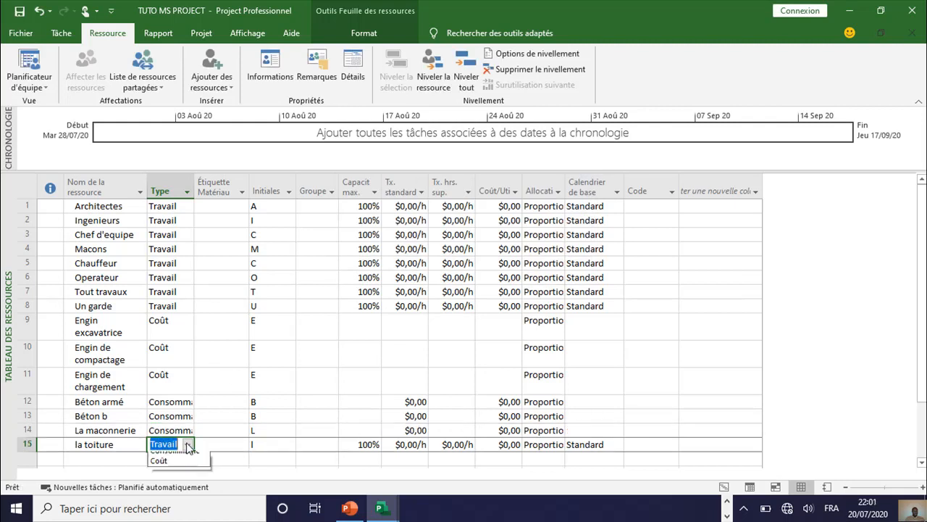
pyautogui.click(190, 466)
pyautogui.rightClick(183, 468)
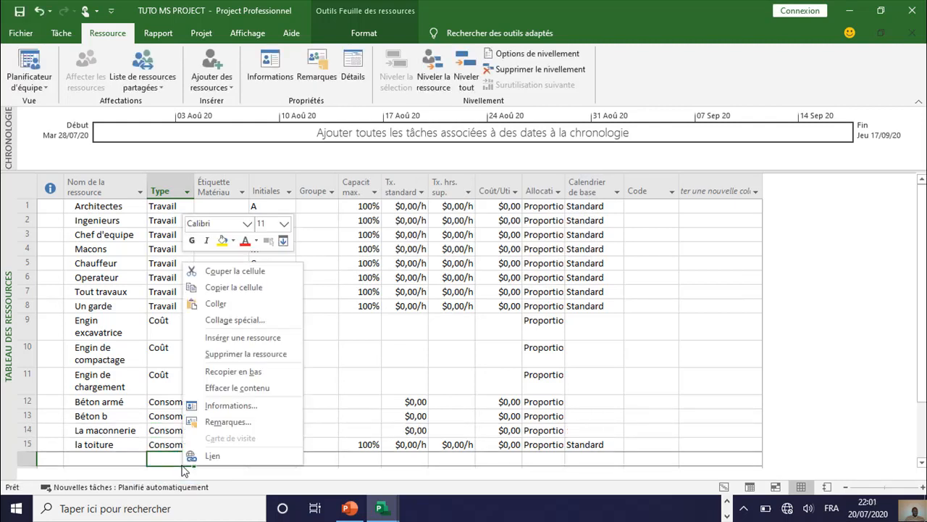
pyautogui.rightClick(172, 444)
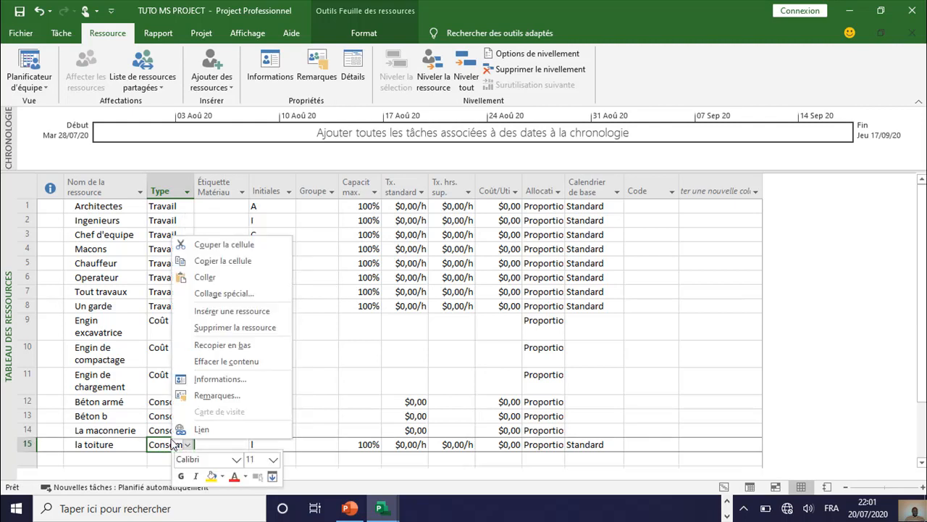
pyautogui.click(164, 353)
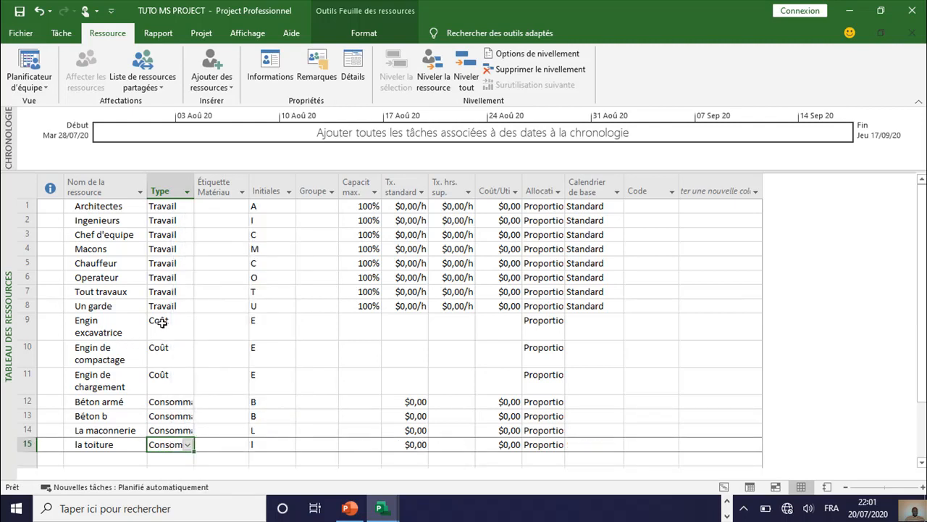
# Step: Change the type of the Engin excavatrice and Engin de compactage resources to Consommable
pyautogui.click(161, 323)
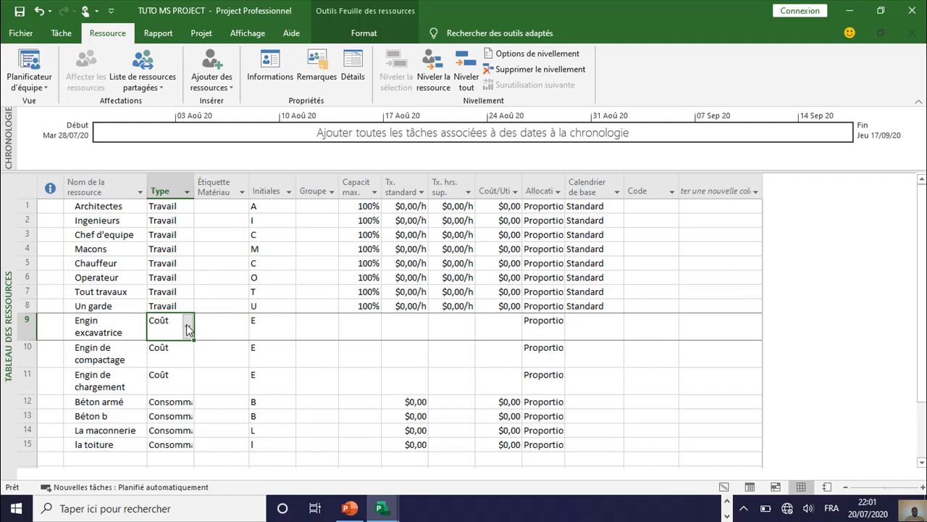
pyautogui.click(187, 327)
pyautogui.click(174, 356)
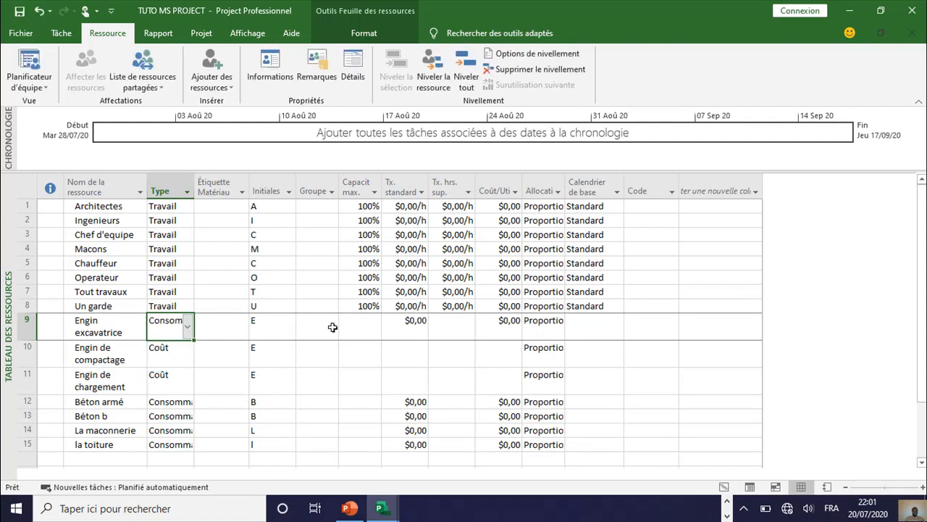
pyautogui.click(182, 352)
pyautogui.click(188, 357)
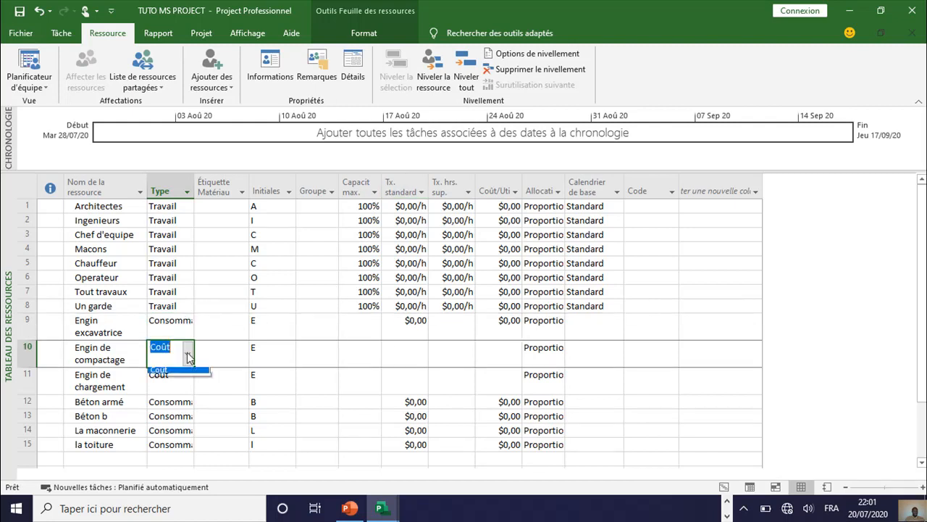
pyautogui.click(187, 354)
pyautogui.click(171, 392)
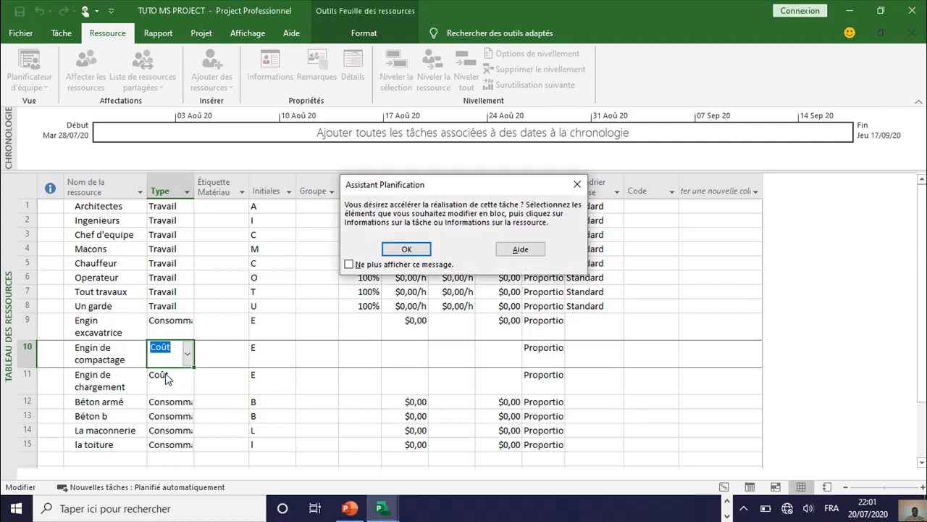
pyautogui.click(408, 249)
# Step: Change the type of the Engin de chargement resource to Consommable
pyautogui.click(181, 378)
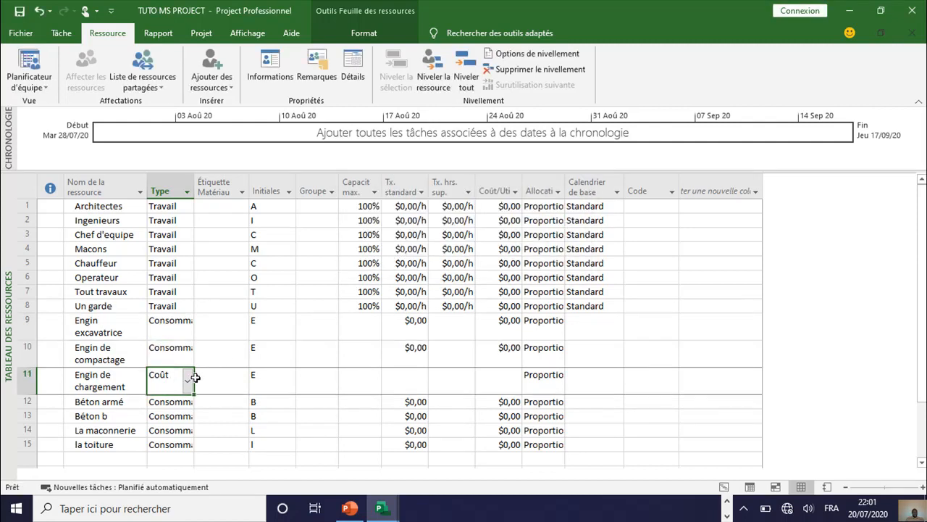
pyautogui.click(188, 382)
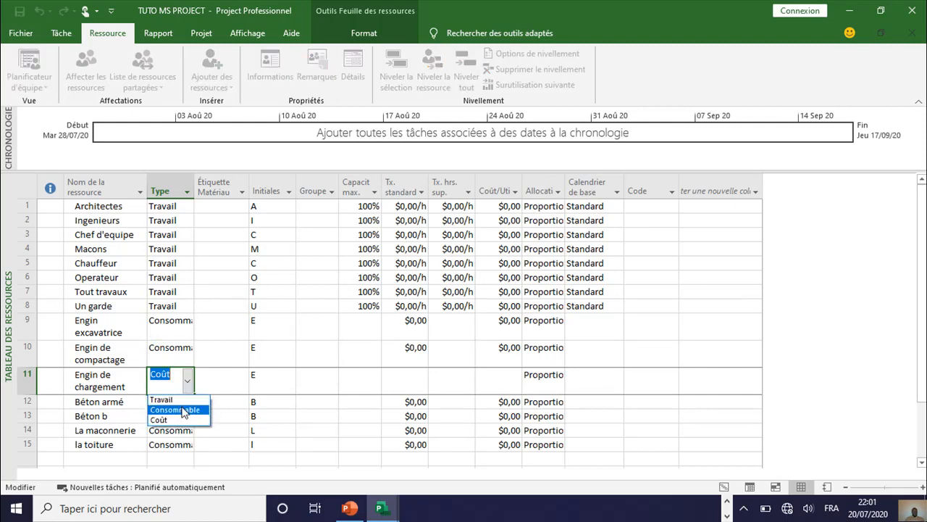
pyautogui.click(182, 410)
pyautogui.rightClick(182, 408)
pyautogui.click(508, 352)
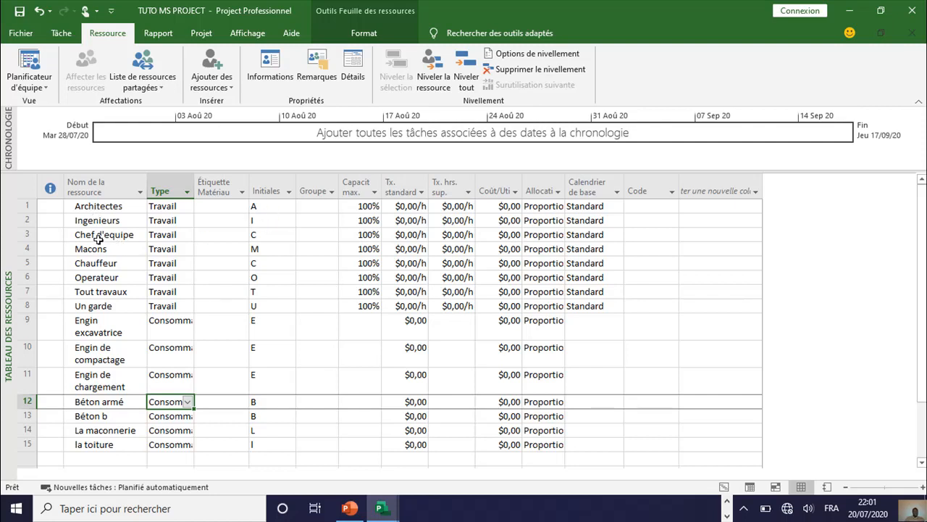
# Step: Set the initials of the Chef d'equipe resource to "C E"
pyautogui.click(265, 234)
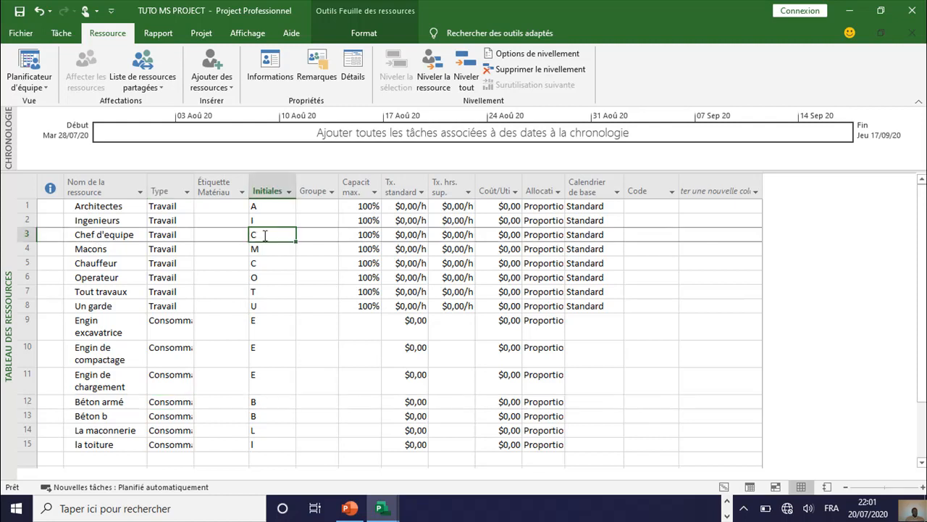
pyautogui.click(263, 234)
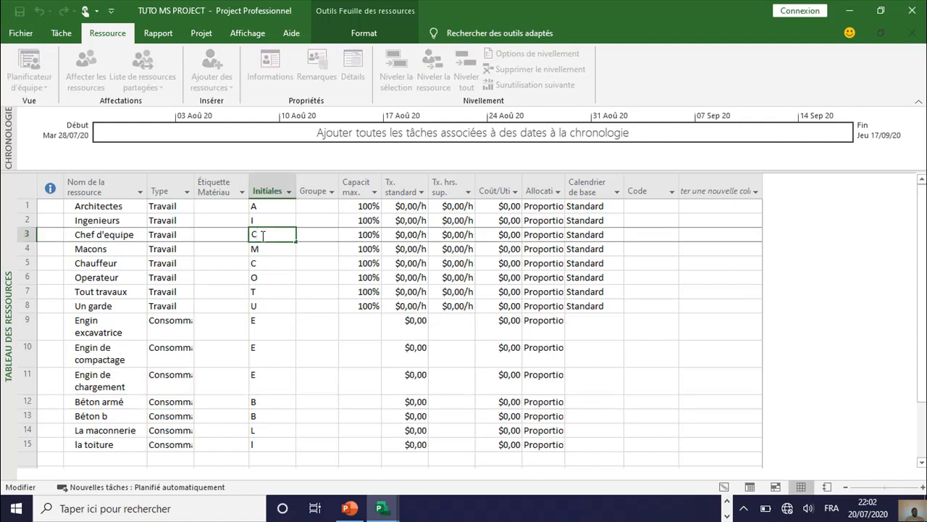
pyautogui.write('e')
pyautogui.press('BackSpace')
pyautogui.press('BackSpace')
# Step: Set the initials of the Tout travaux resource to "TT"
pyautogui.rightClick(269, 297)
pyautogui.click(268, 292)
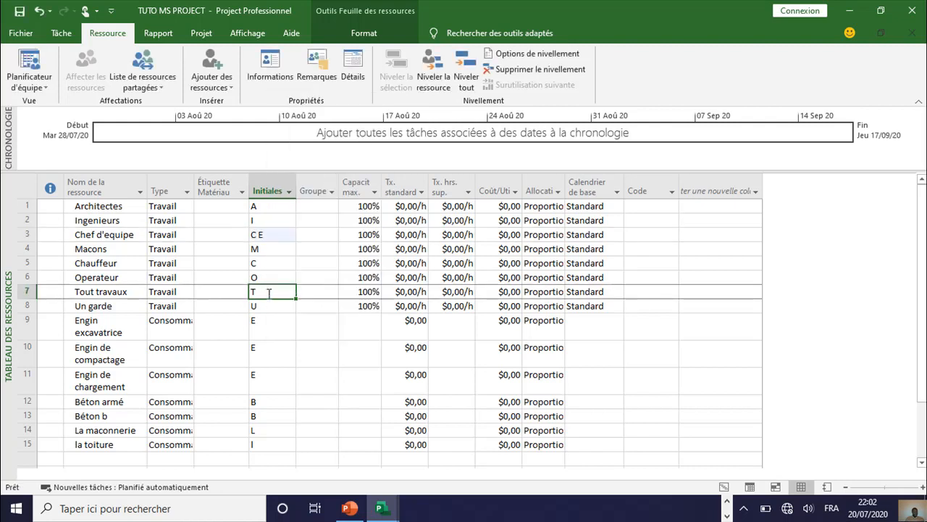
pyautogui.doubleClick(265, 293)
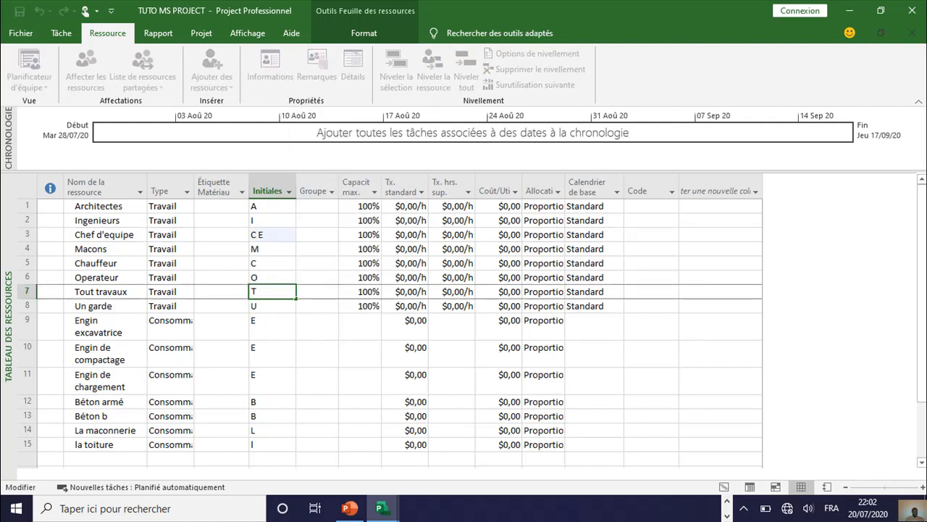
pyautogui.click(265, 310)
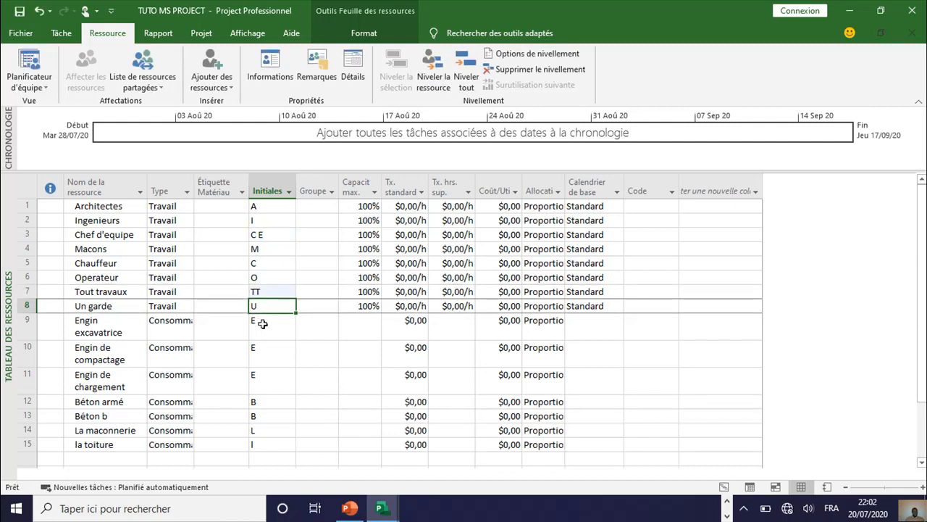
# Step: Set the initials of Engin excavatrice to "E E" and those of Engin de compactage to "E C"
pyautogui.click(265, 324)
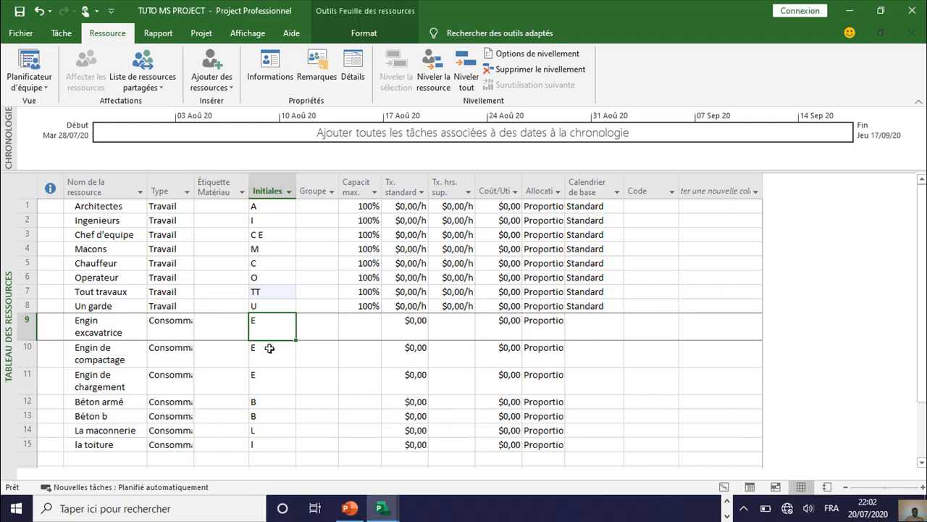
pyautogui.click(268, 320)
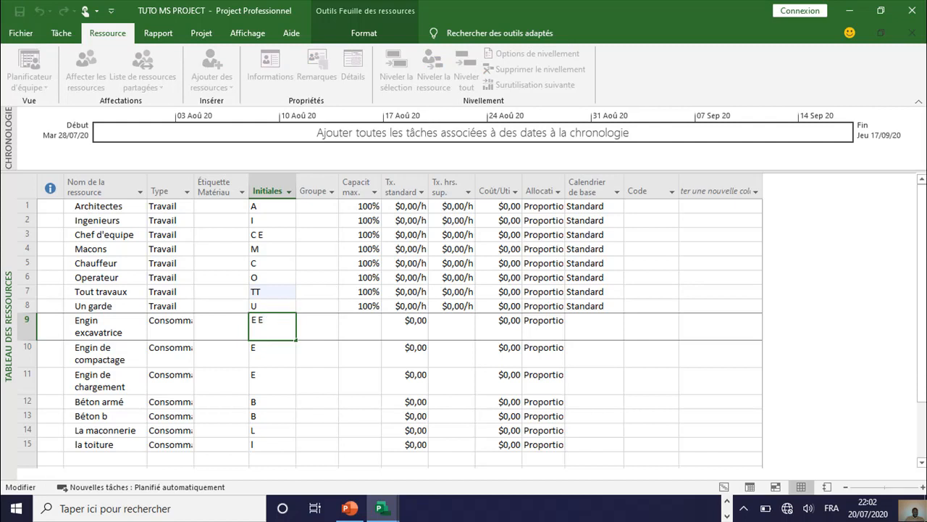
pyautogui.click(266, 352)
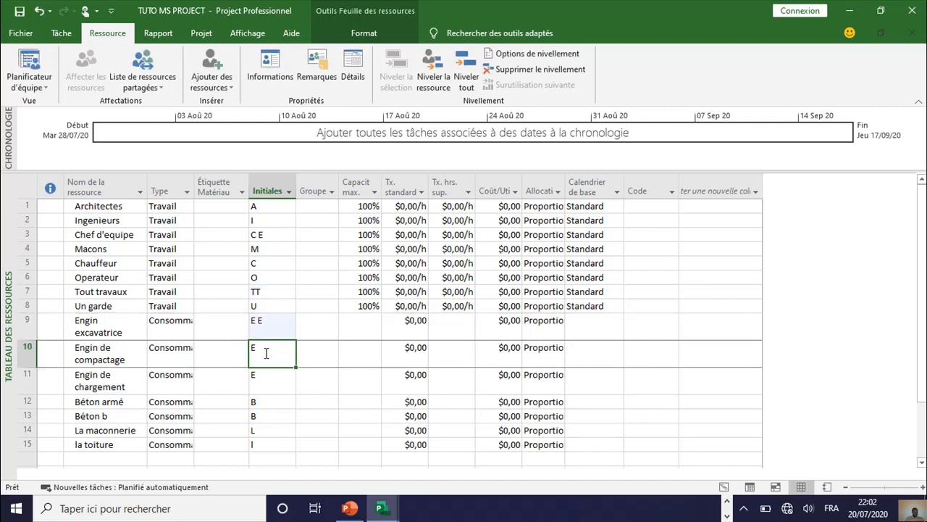
pyautogui.click(264, 351)
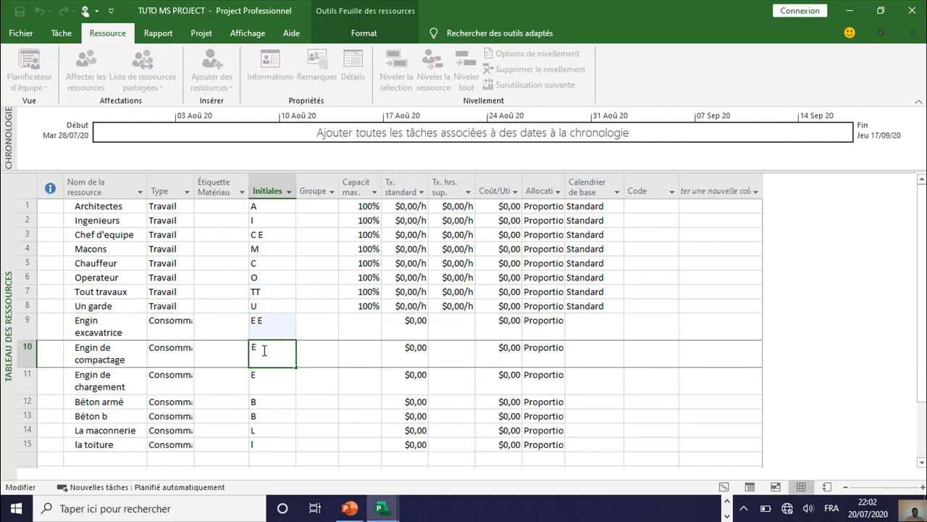
pyautogui.write('C')
# Step: Set the initials of Engin de chargement to "E C1" and those of Béton armé to "B A"
pyautogui.click(266, 377)
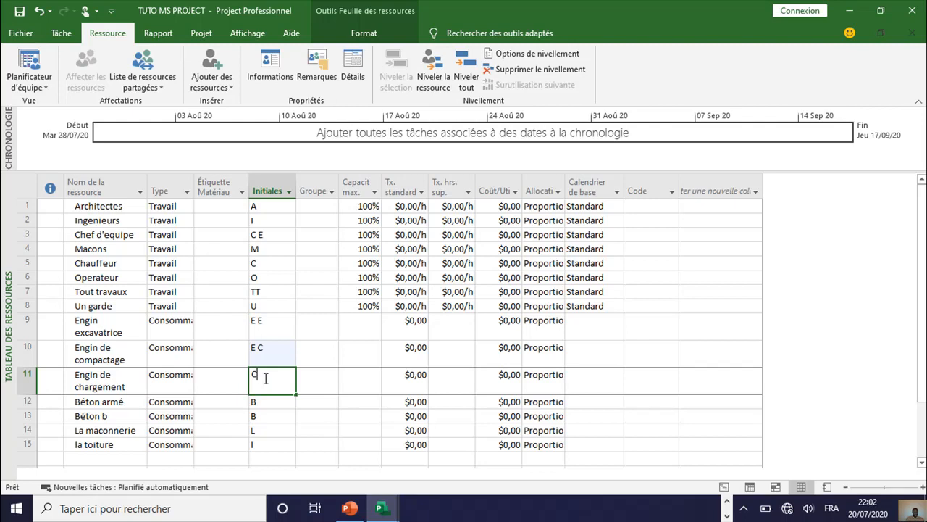
pyautogui.write('C')
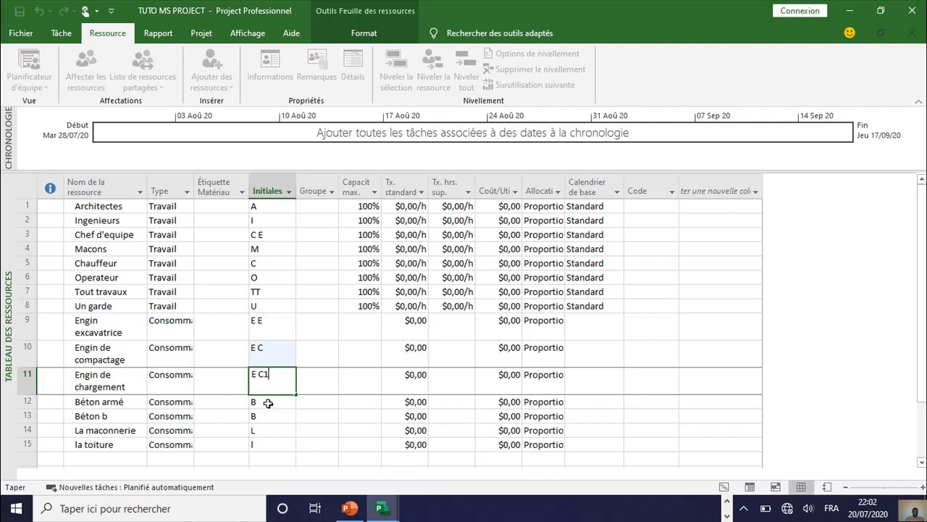
pyautogui.click(268, 402)
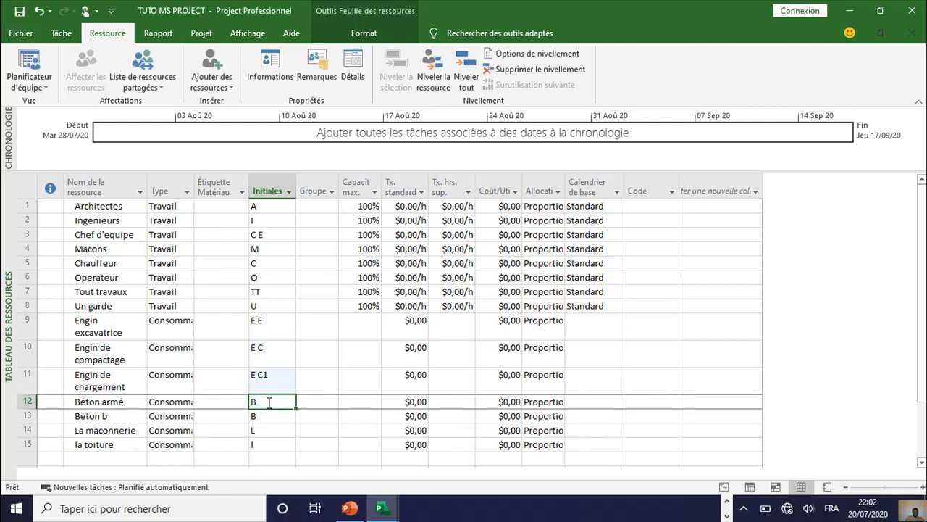
pyautogui.press('BackSpace')
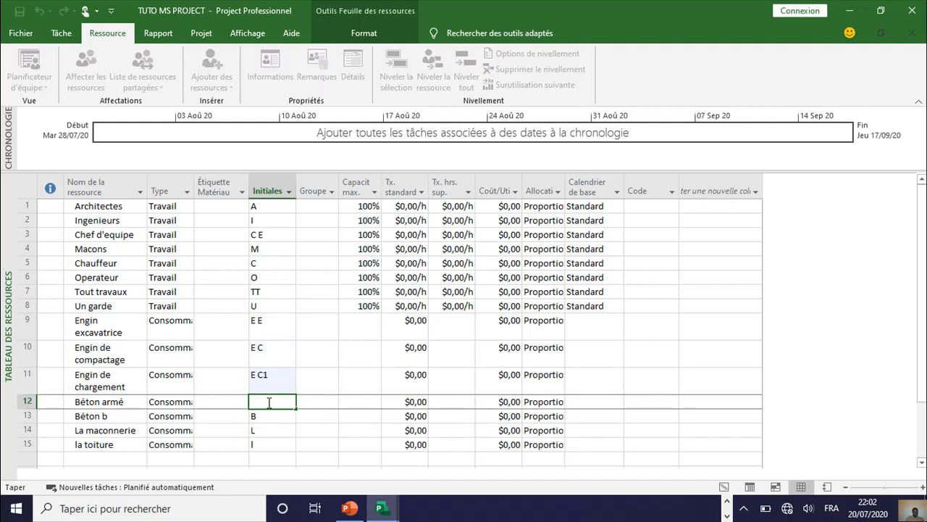
pyautogui.write('B A')
# Step: Set the initials of the Béton b resource to "B b"
pyautogui.click(265, 416)
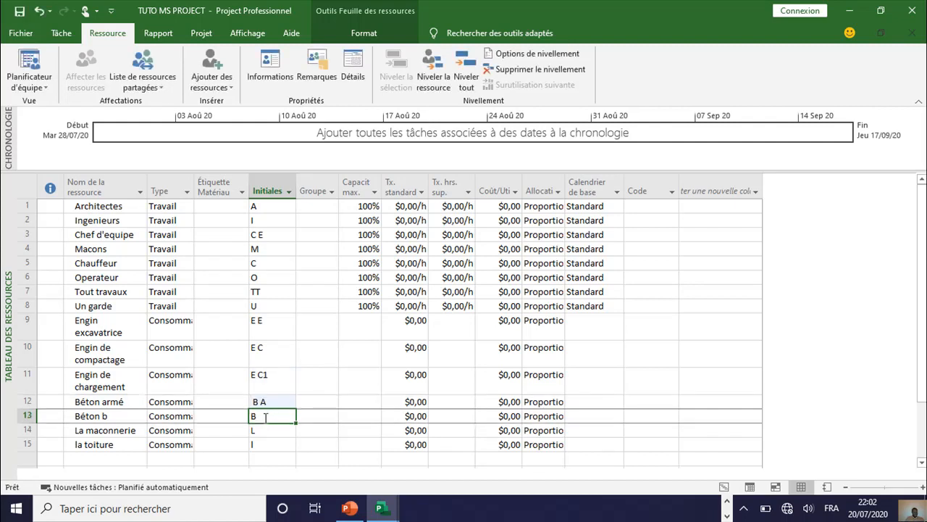
pyautogui.click(266, 418)
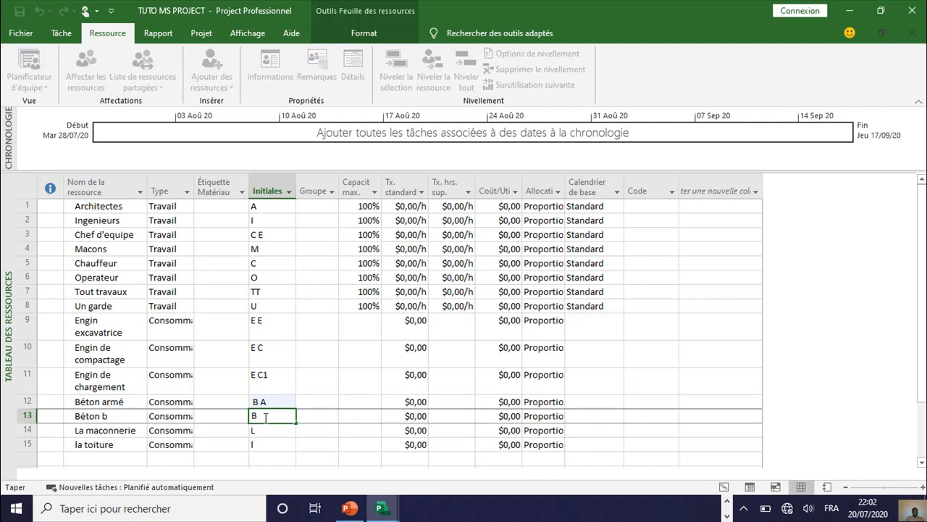
pyautogui.write('b')
# Step: Set the initials of La maconnerie to "l m" and those of la toiture to "tT"
pyautogui.click(264, 430)
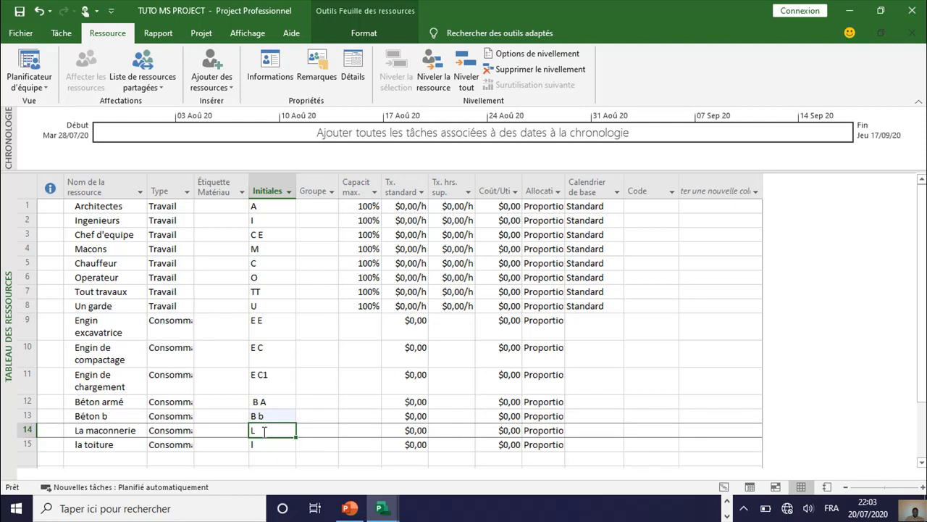
pyautogui.click(255, 431)
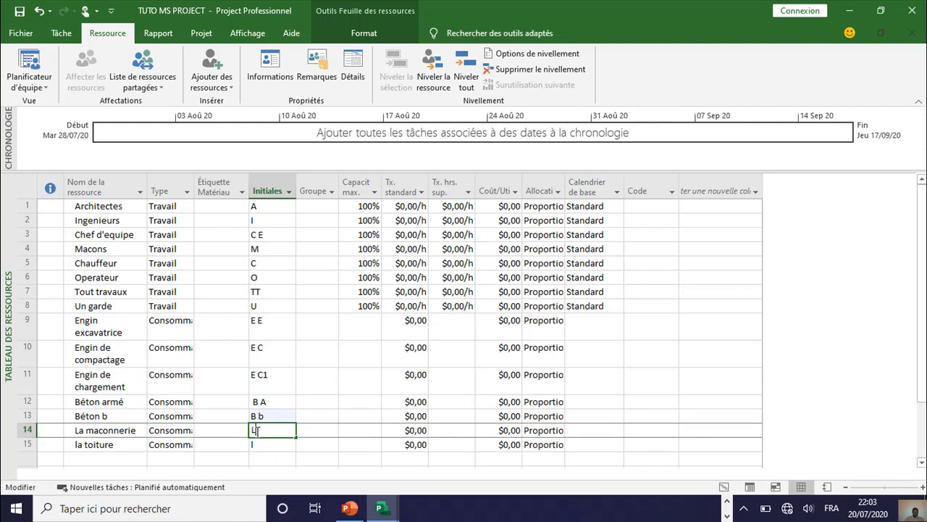
pyautogui.press('BackSpace')
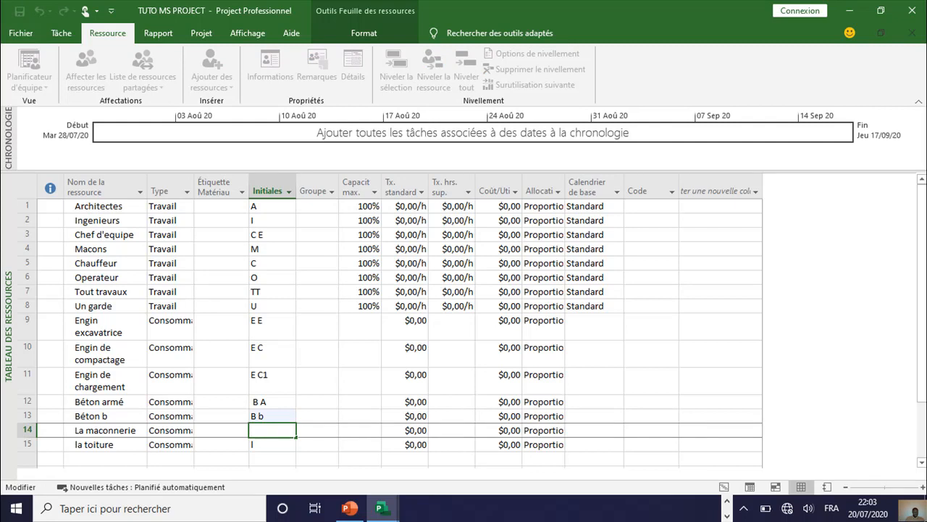
pyautogui.write('l ,')
pyautogui.press('BackSpace')
pyautogui.write('m')
pyautogui.click(271, 444)
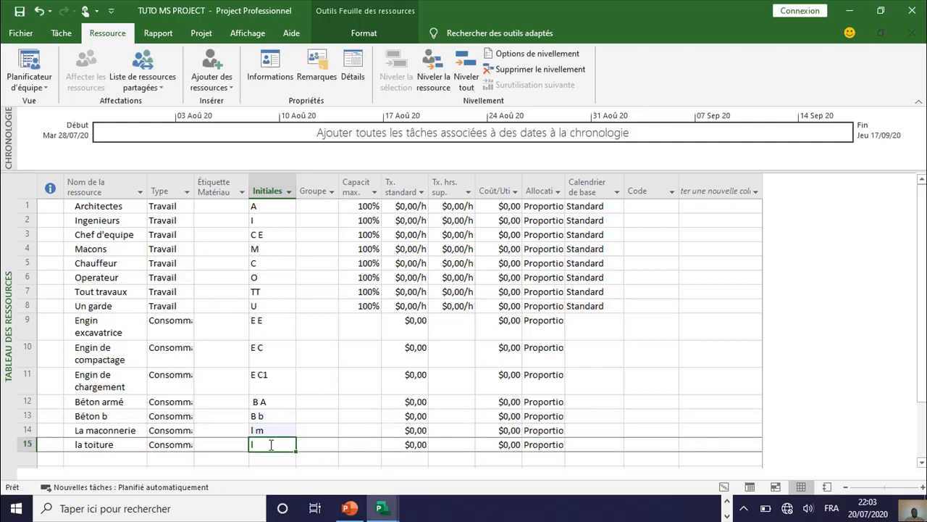
pyautogui.write('t')
pyautogui.click(267, 457)
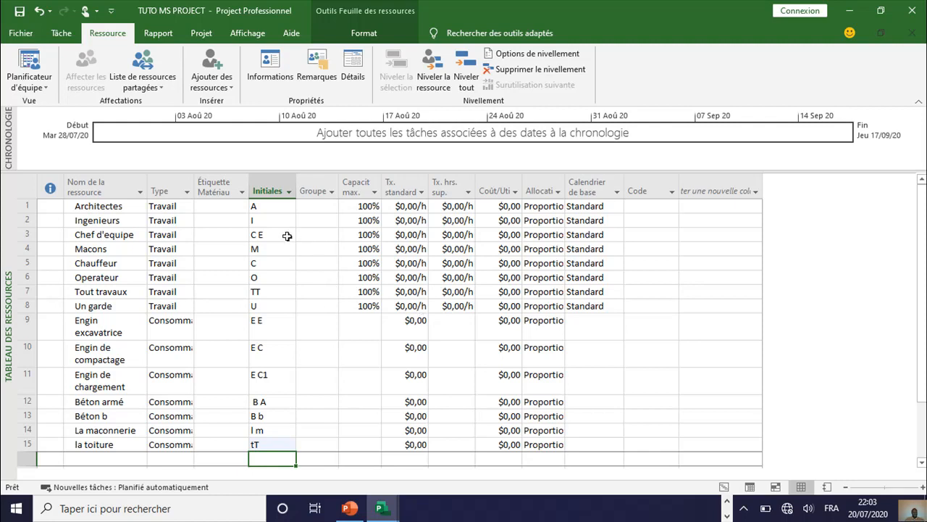
# Step: Set the standard rate of the Architectes resource to $200,00/h
pyautogui.moveTo(925, 209)
pyautogui.mouseDown()
pyautogui.moveTo(926, 225)
pyautogui.moveTo(919, 197)
pyautogui.mouseUp()
pyautogui.click(365, 326)
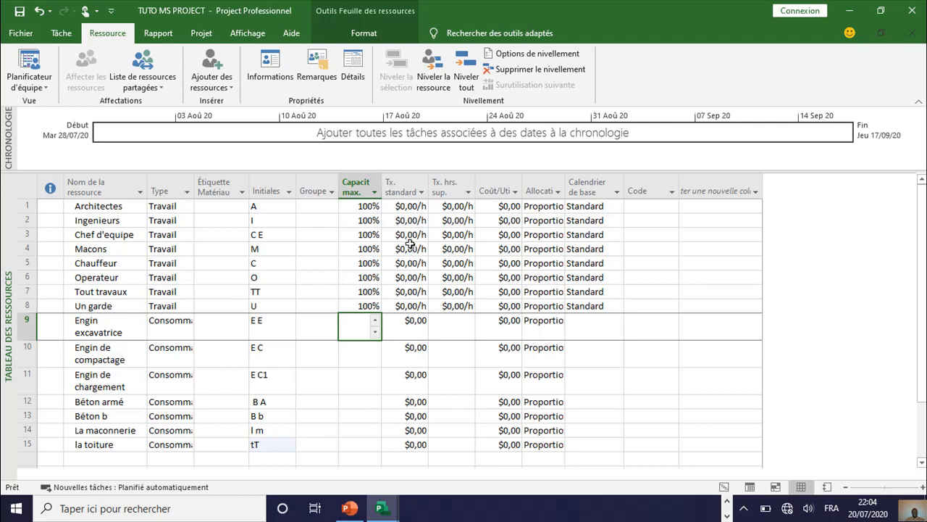
pyautogui.click(415, 209)
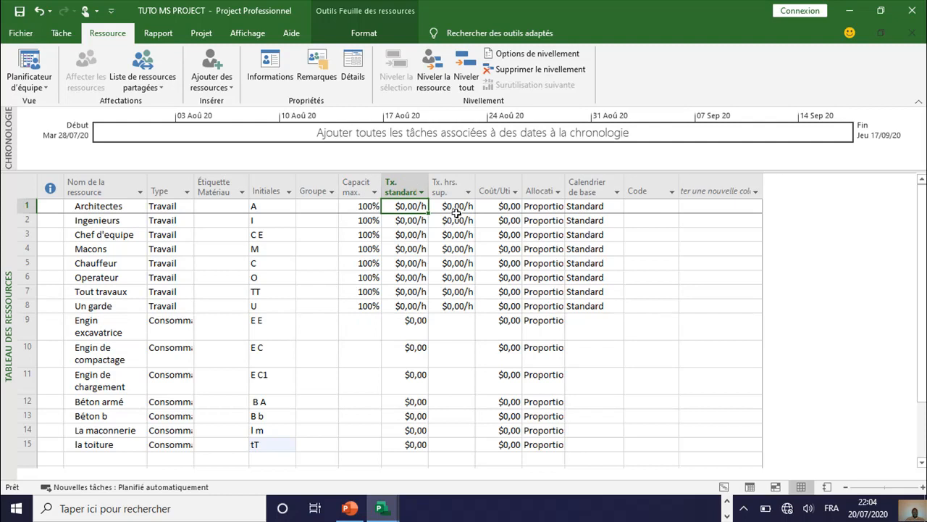
pyautogui.click(420, 206)
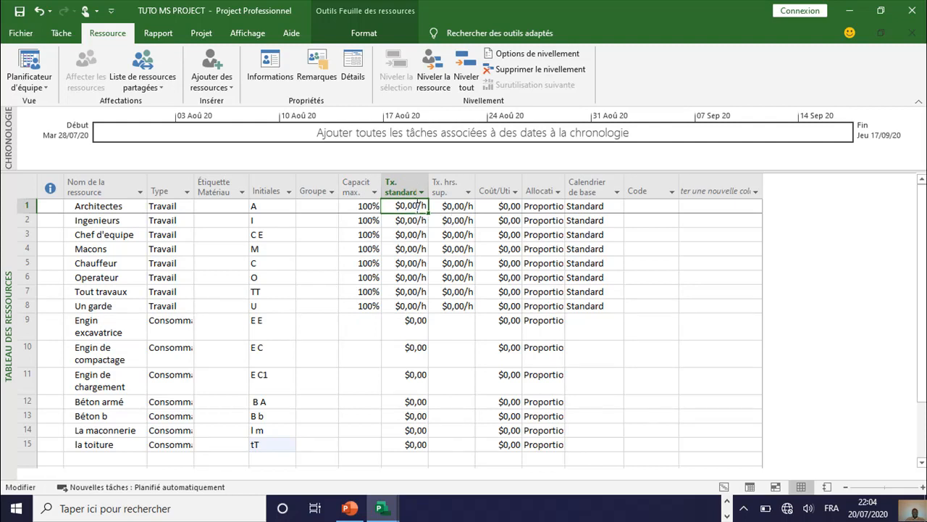
pyautogui.moveTo(417, 206); pyautogui.dragTo(403, 209)
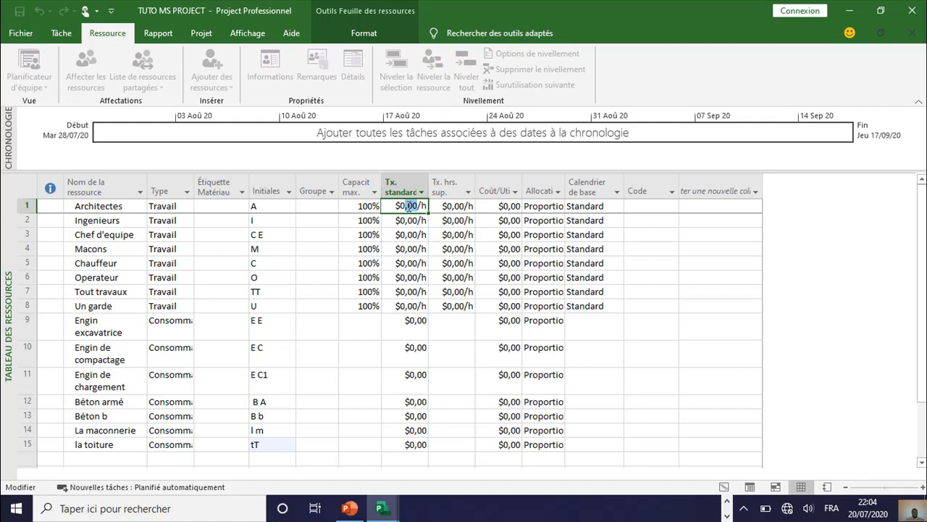
pyautogui.press('BackSpace')
pyautogui.press('BackSpace')
pyautogui.write('200')
pyautogui.press('Return')
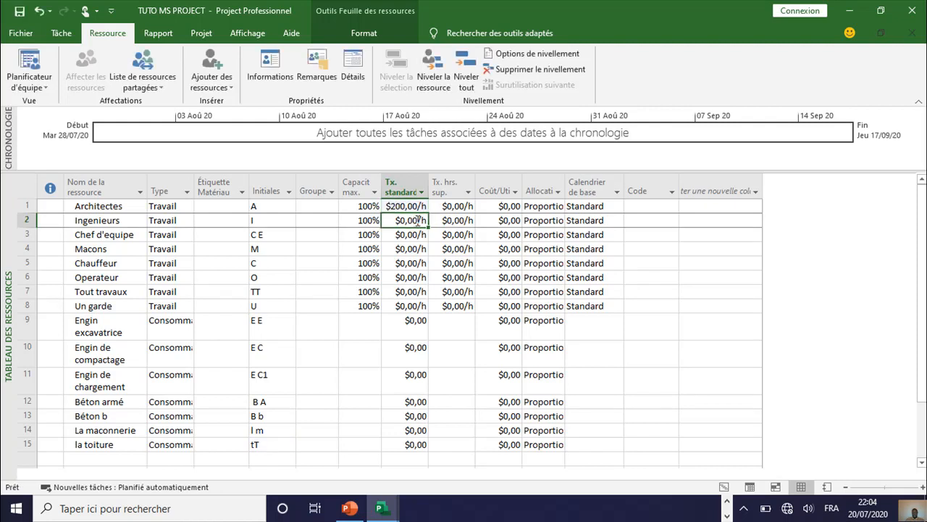
# Step: Set the standard rate of the Ingenieurs resource to $180,00/h
pyautogui.click(418, 220)
pyautogui.press('BackSpace')
pyautogui.press('BackSpace')
pyautogui.press('BackSpace')
pyautogui.press('BackSpace')
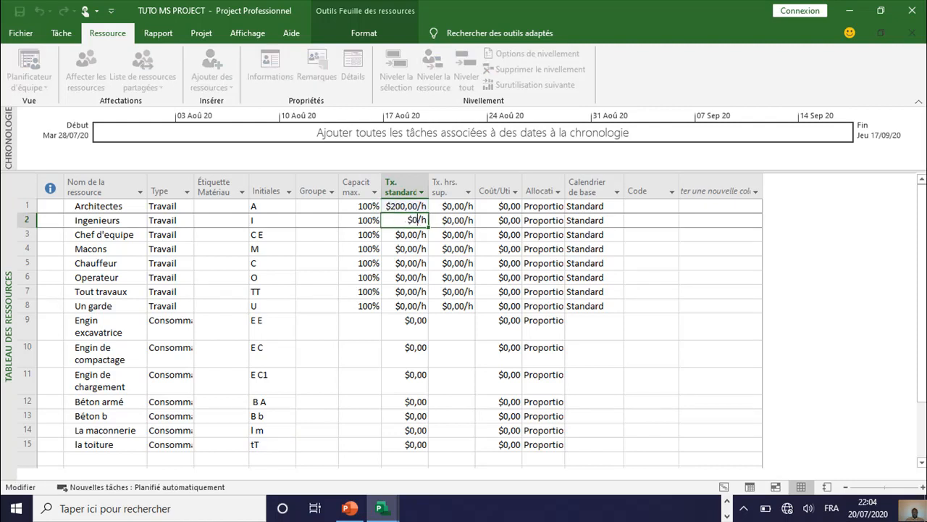
pyautogui.write('180')
# Step: Set the standard rate of Chef d'equipe to $100,00/h and that of Macons to $60,00/h
pyautogui.click(418, 234)
pyautogui.click(418, 234)
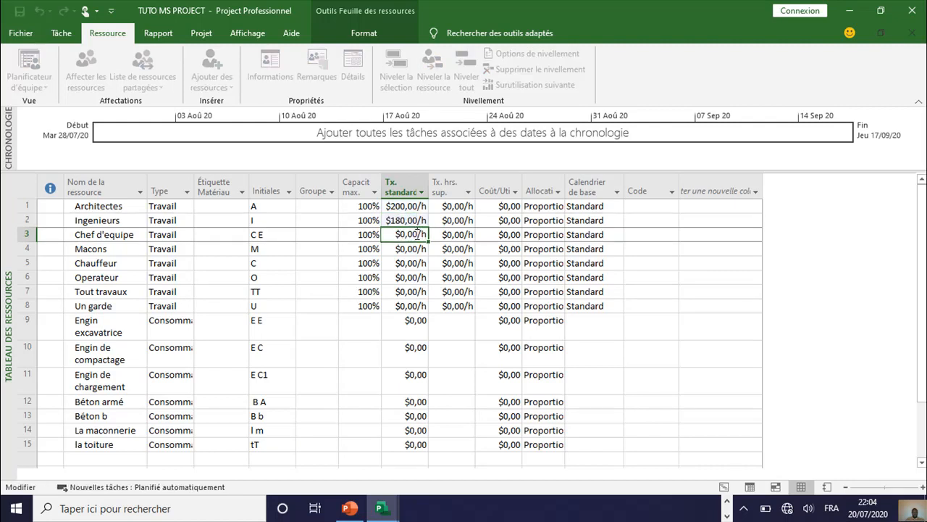
pyautogui.moveTo(417, 234); pyautogui.dragTo(403, 235)
pyautogui.write('100')
pyautogui.click(414, 249)
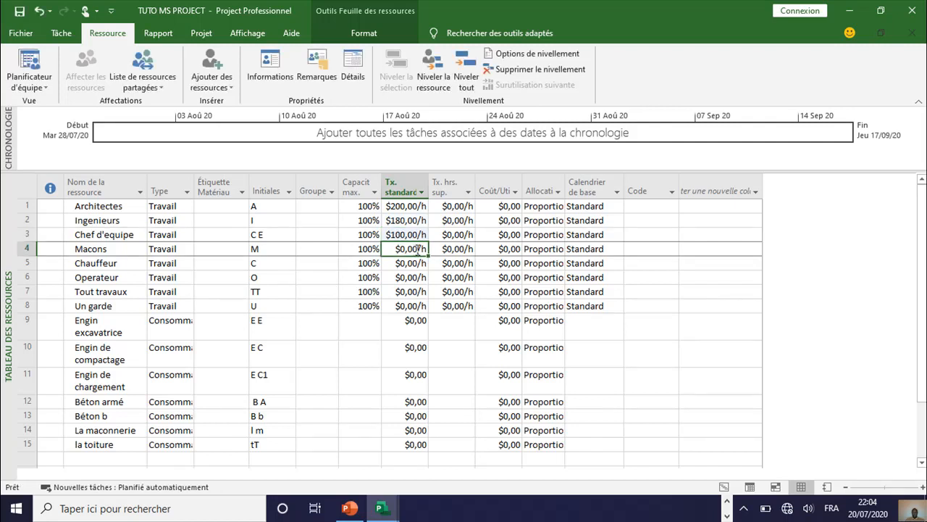
pyautogui.click(415, 249)
pyautogui.moveTo(419, 249); pyautogui.dragTo(397, 249)
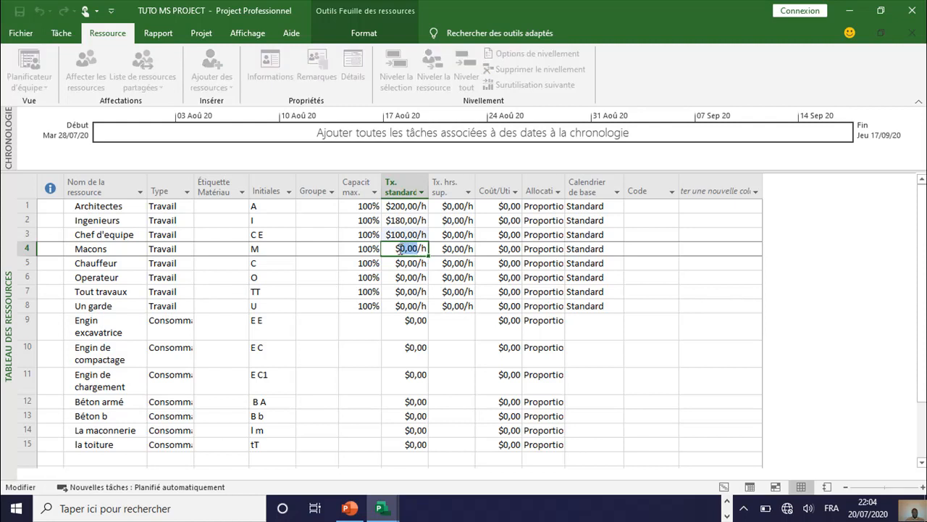
pyautogui.write('60')
# Step: Set the standard rate of Chauffeur to $0,50/h and that of Operateur to $50,00/h
pyautogui.click(412, 265)
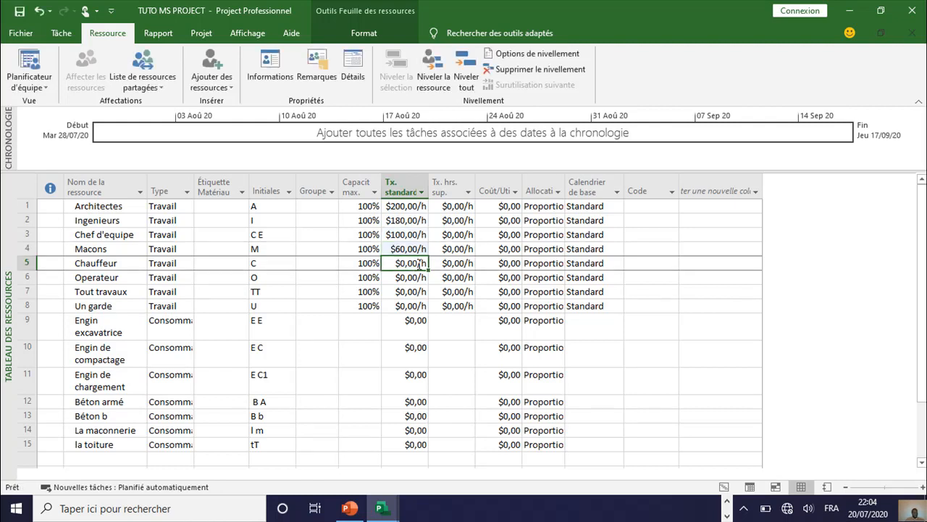
pyautogui.click(419, 263)
pyautogui.moveTo(418, 263); pyautogui.dragTo(408, 263)
pyautogui.write('50')
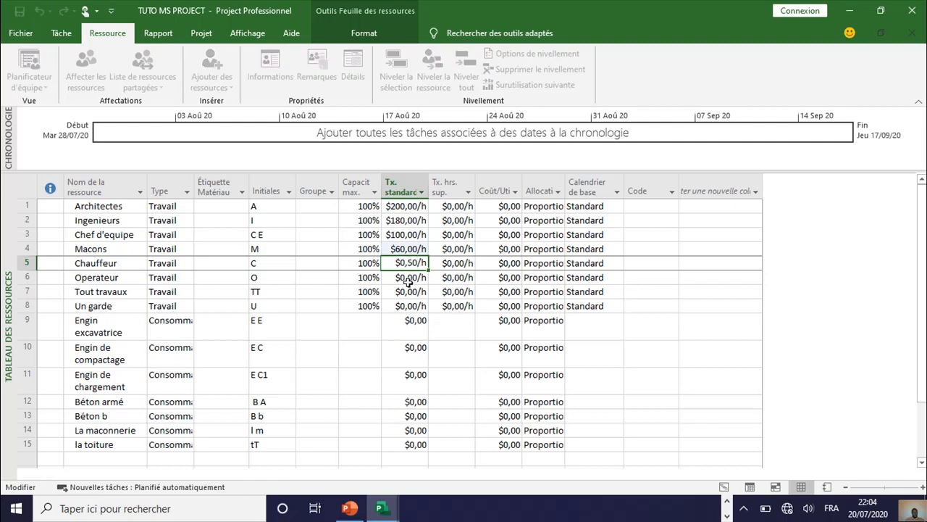
pyautogui.click(413, 277)
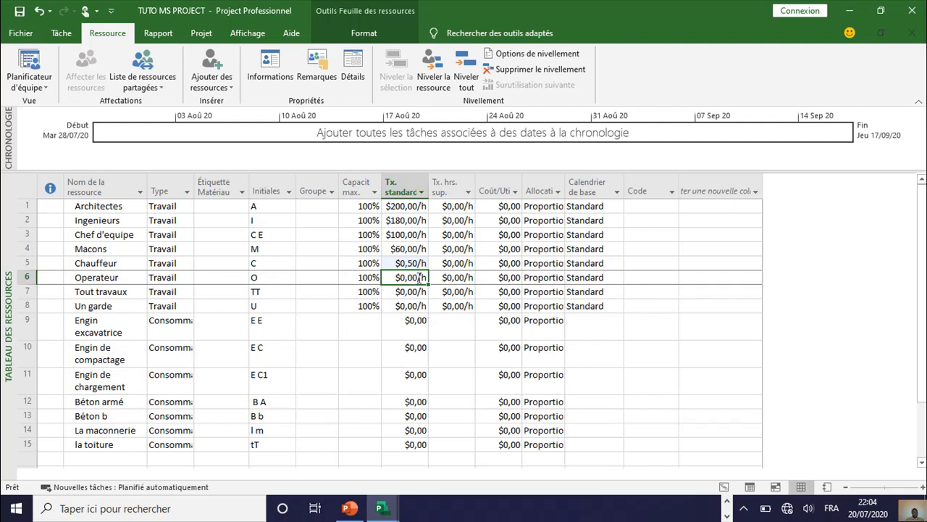
pyautogui.moveTo(418, 277); pyautogui.dragTo(402, 276)
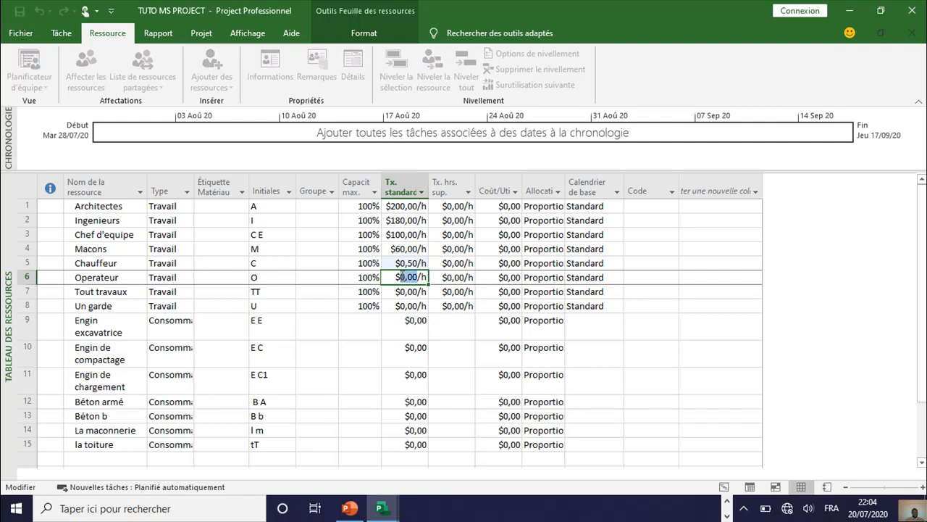
pyautogui.write('50')
# Step: Set the standard rate of the Tout travaux resource to $20,00/h
pyautogui.click(412, 291)
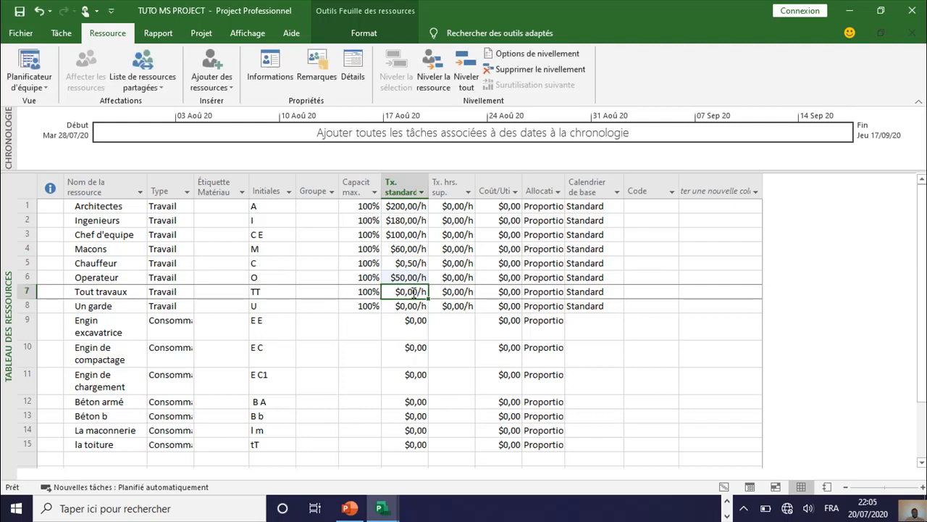
pyautogui.click(418, 291)
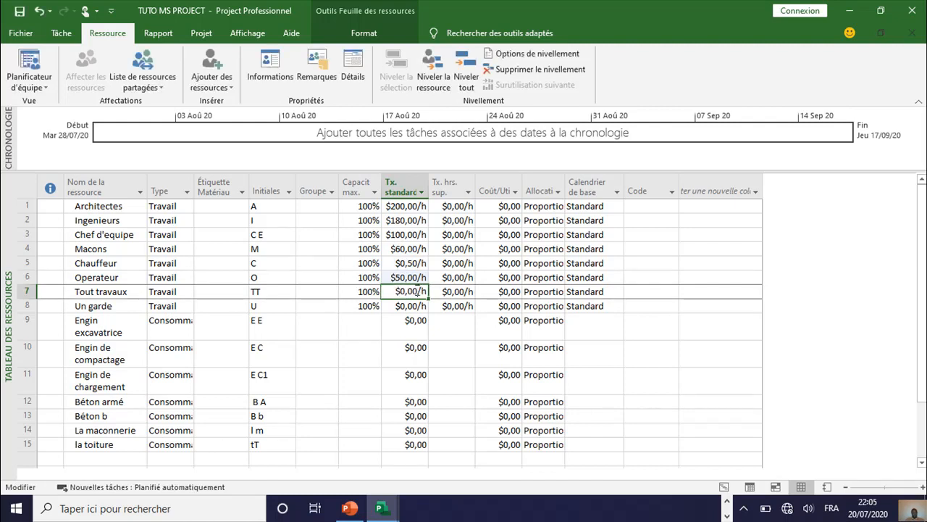
pyautogui.moveTo(417, 290); pyautogui.dragTo(399, 290)
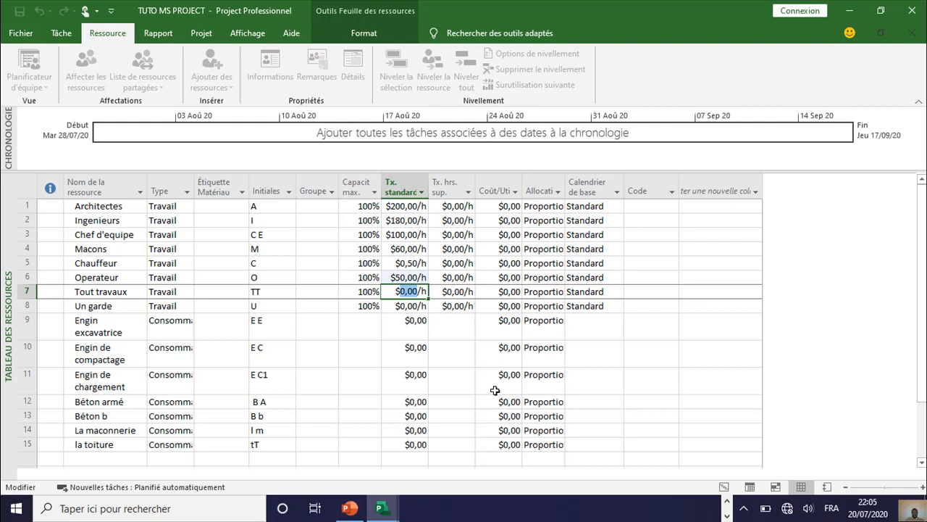
pyautogui.write('20')
# Step: Set the standard rate of the Un garde resource to $20,00/h
pyautogui.click(413, 307)
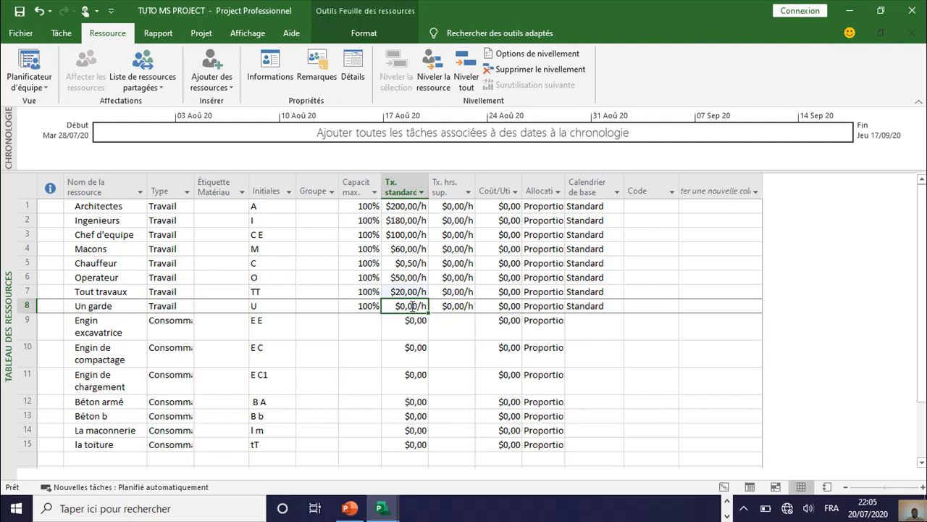
pyautogui.click(404, 291)
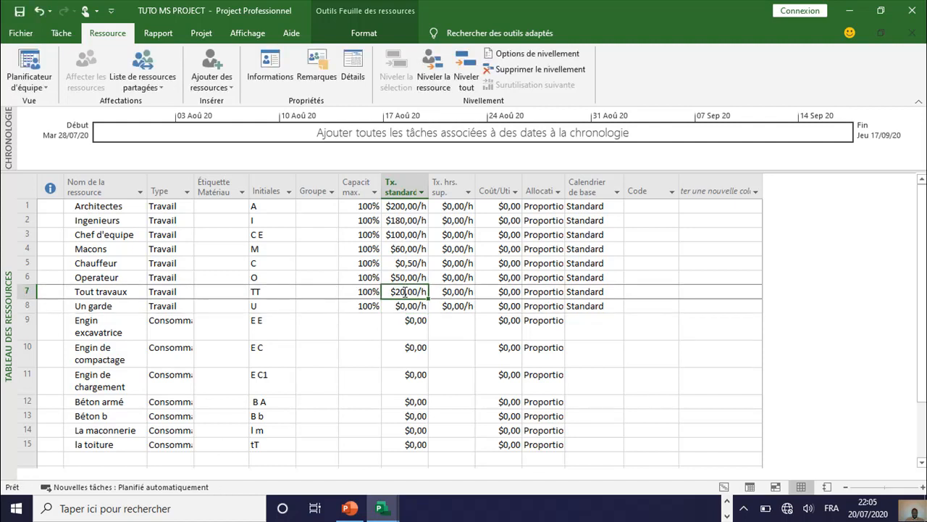
pyautogui.click(418, 306)
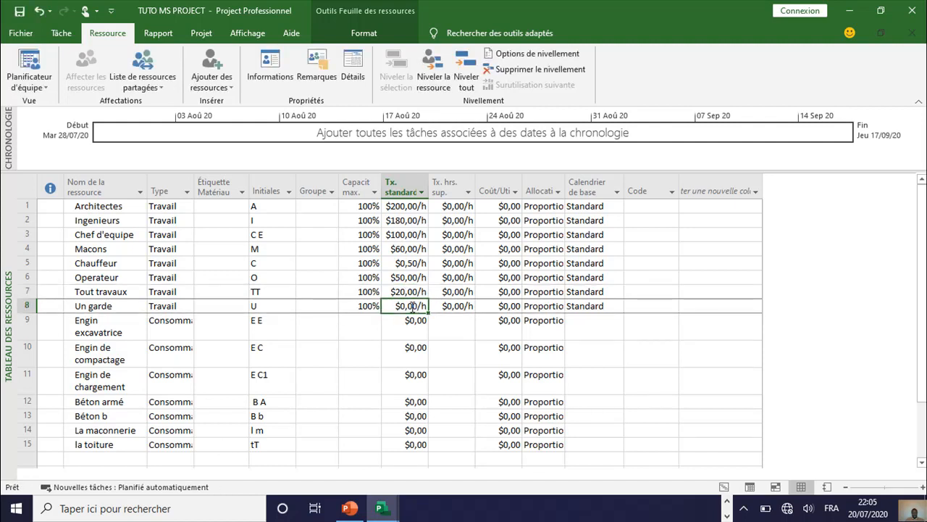
pyautogui.click(404, 306)
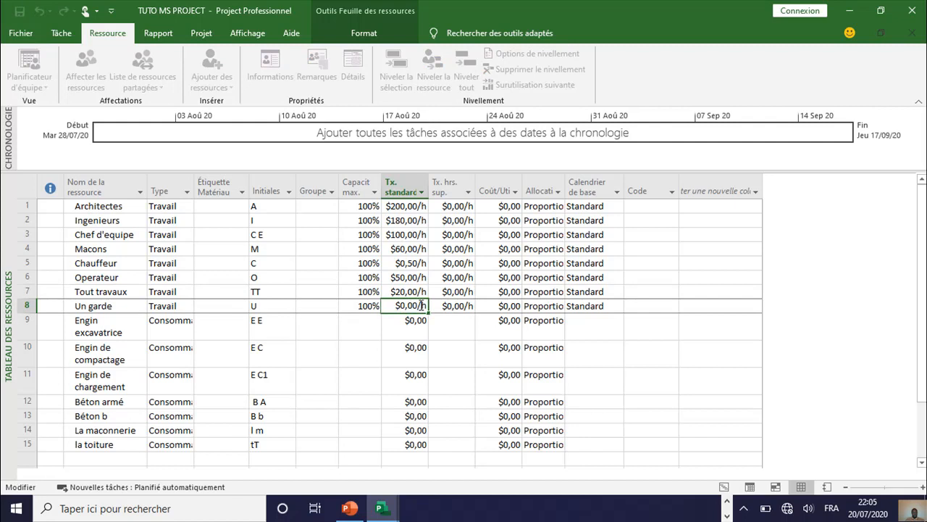
pyautogui.moveTo(419, 306); pyautogui.dragTo(396, 306)
pyautogui.write('20')
# Step: Set the cost per use of the Engin excavatrice resource to $55,00
pyautogui.click(415, 322)
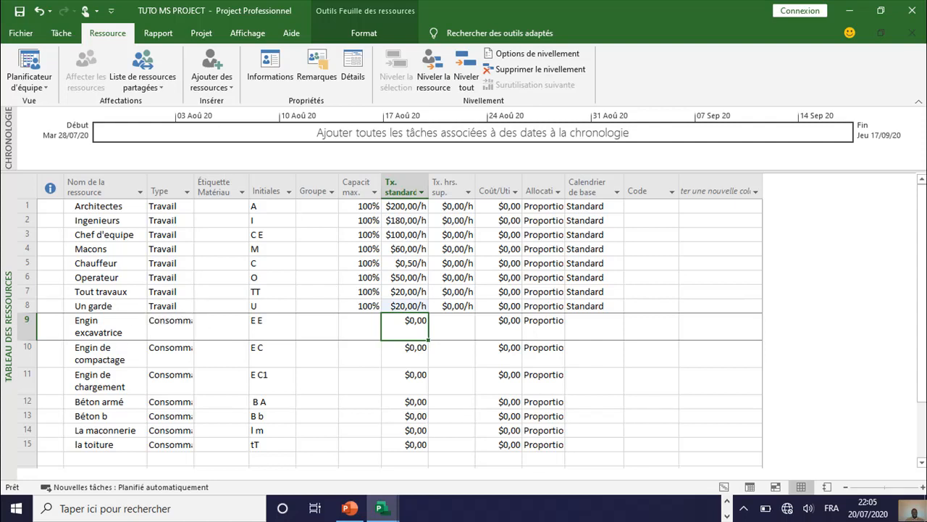
pyautogui.click(509, 326)
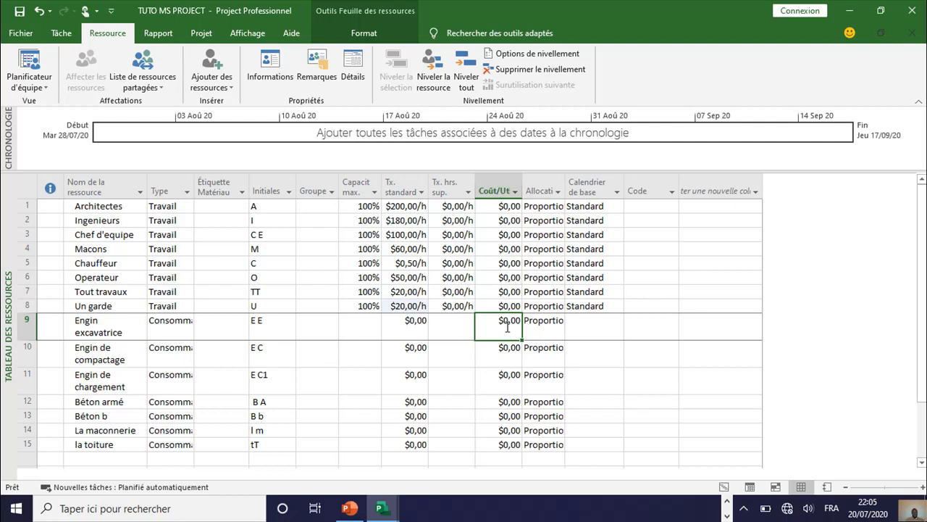
pyautogui.click(518, 323)
pyautogui.moveTo(506, 321); pyautogui.dragTo(499, 323)
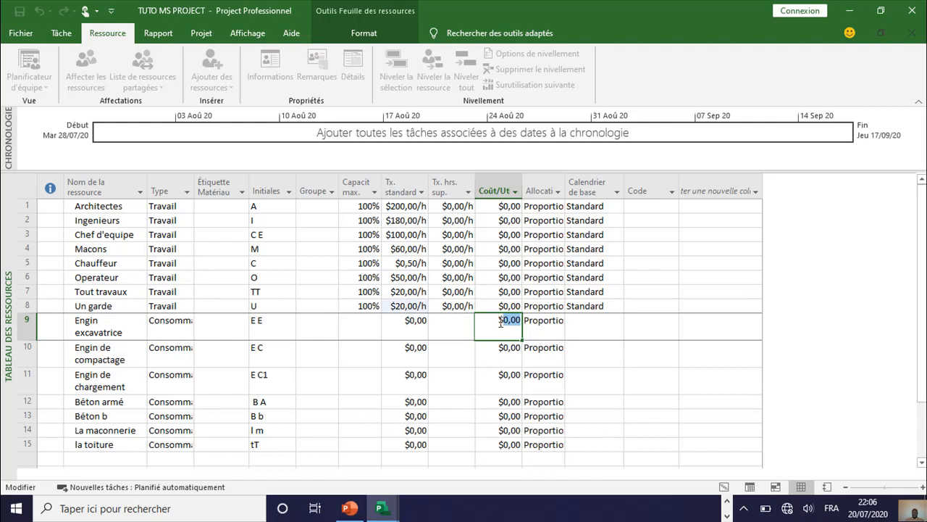
pyautogui.write('5')
pyautogui.write('0')
pyautogui.press('BackSpace')
pyautogui.write('5')
# Step: Set the cost per use of Engin de compactage to $50,00 and that of Engin de chargement to $30,00
pyautogui.click(509, 350)
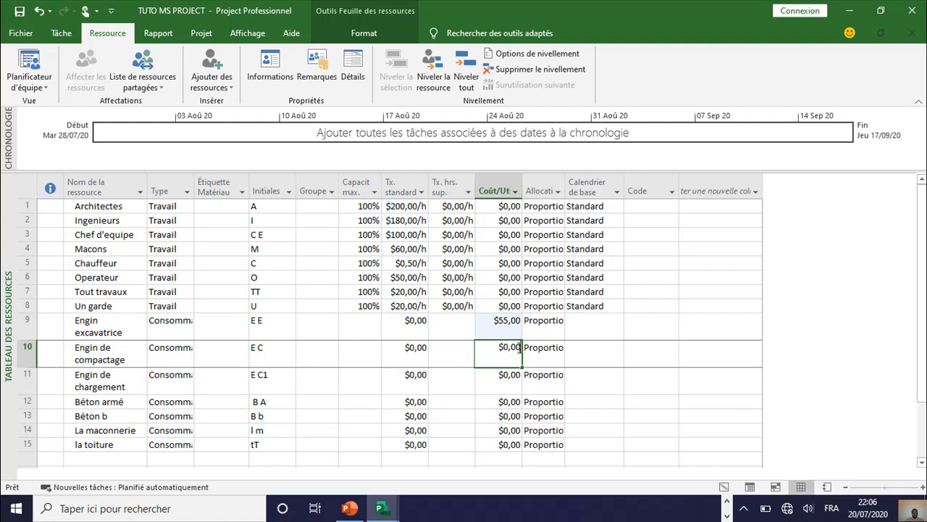
pyautogui.click(519, 347)
pyautogui.write('$50')
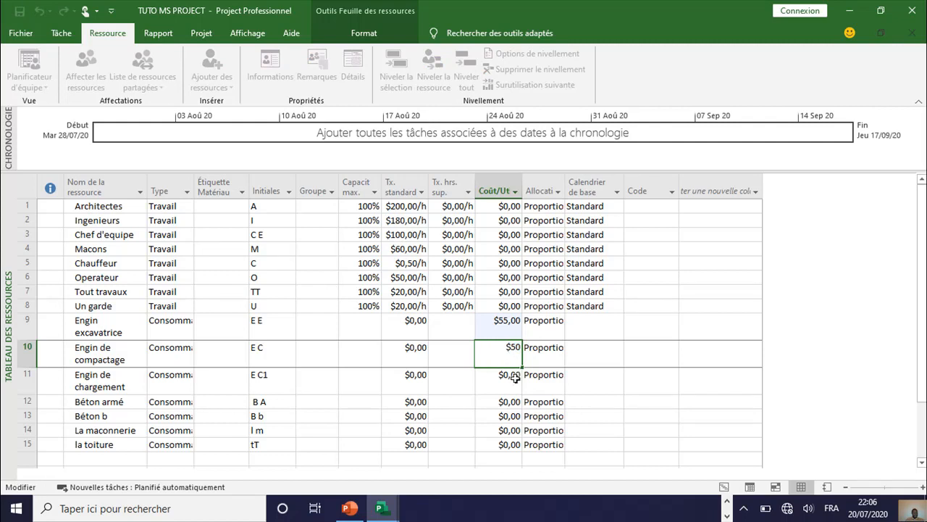
pyautogui.click(514, 377)
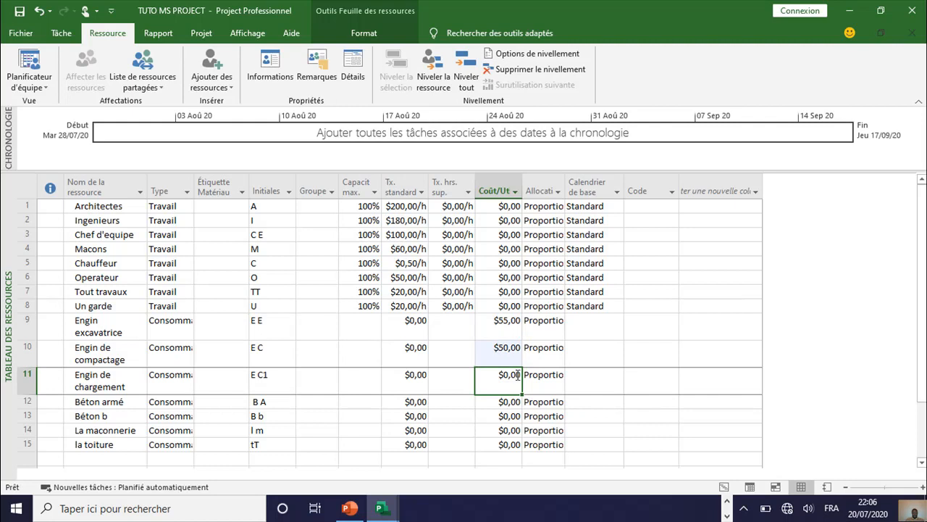
pyautogui.click(520, 374)
pyautogui.moveTo(520, 375); pyautogui.dragTo(502, 377)
pyautogui.write('30')
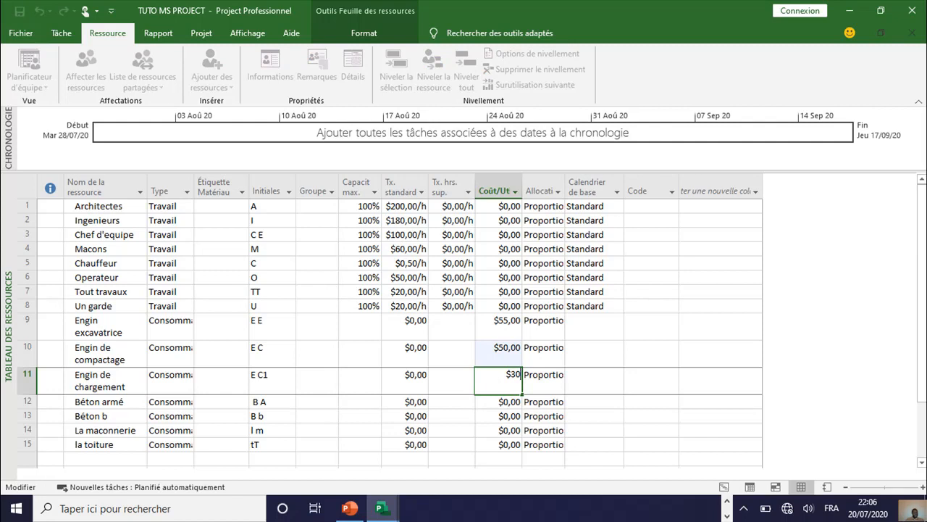
pyautogui.click(507, 402)
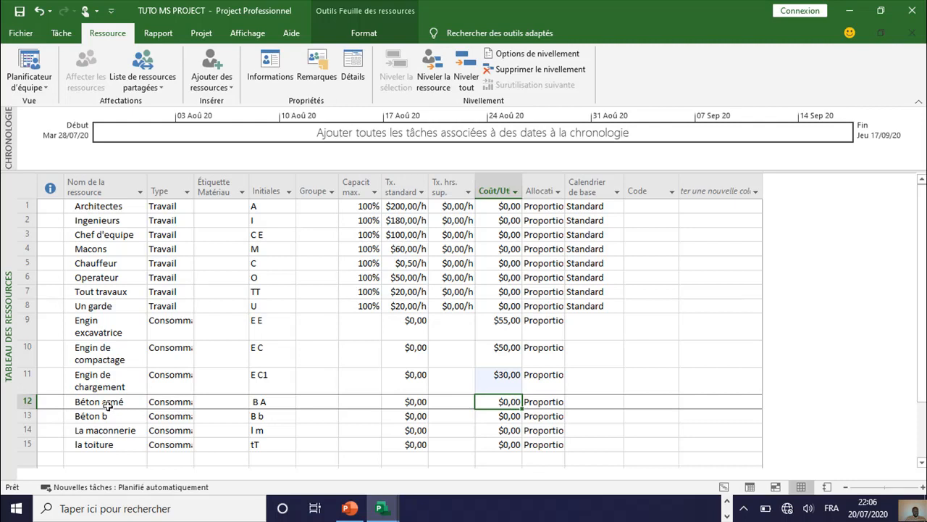
# Step: Add a resource named Camion below la toiture in the resource sheet and set its type to Consommable
pyautogui.click(98, 455)
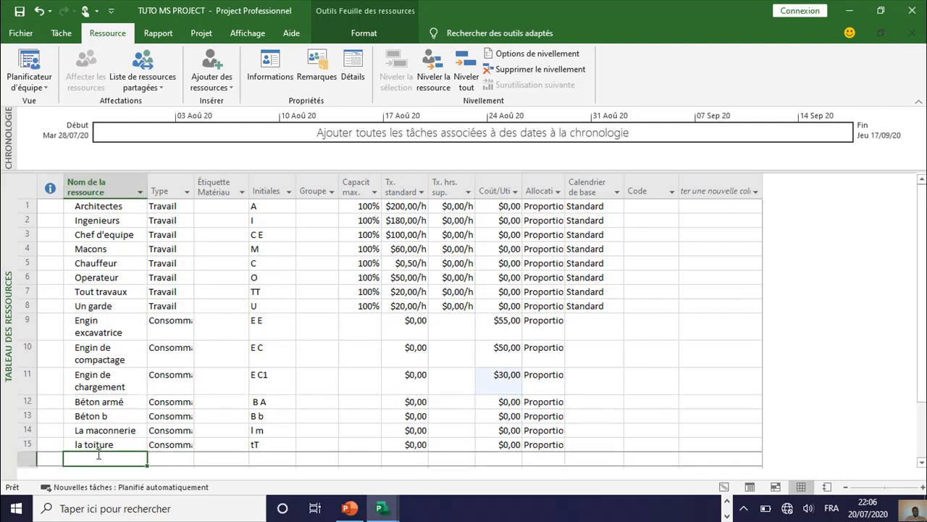
pyautogui.write('c')
pyautogui.press('BackSpace')
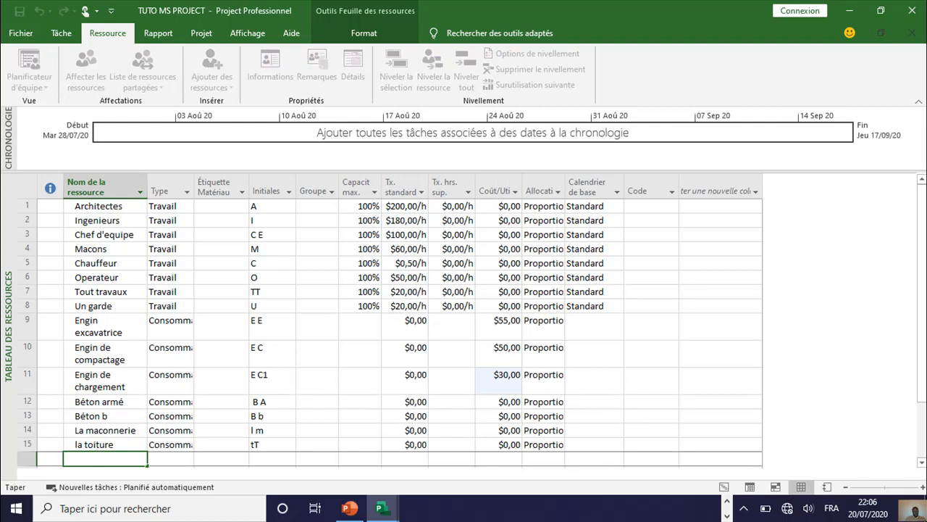
pyautogui.write('Camion')
pyautogui.click(181, 457)
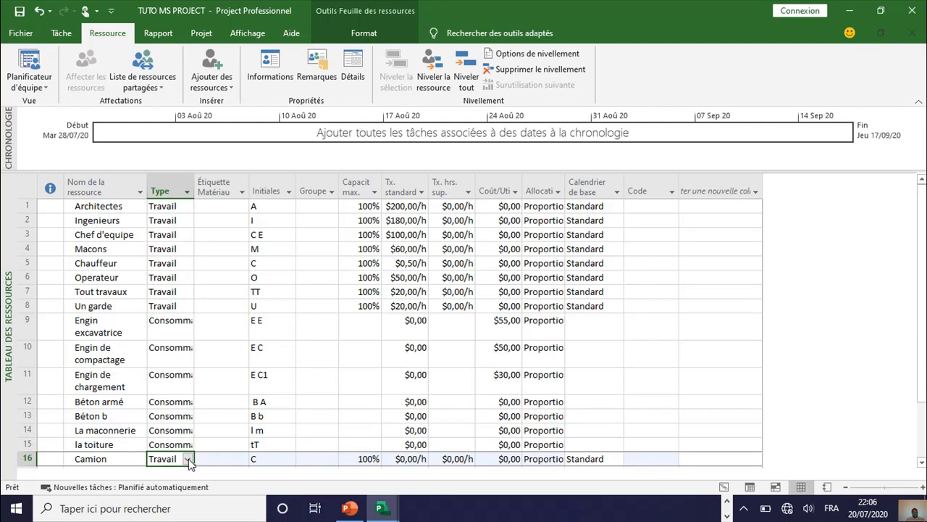
pyautogui.click(187, 459)
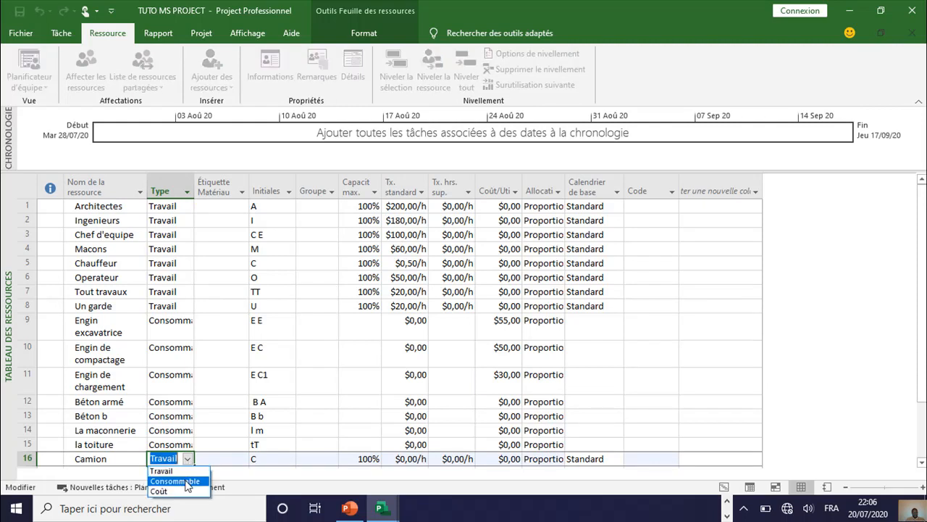
pyautogui.click(186, 482)
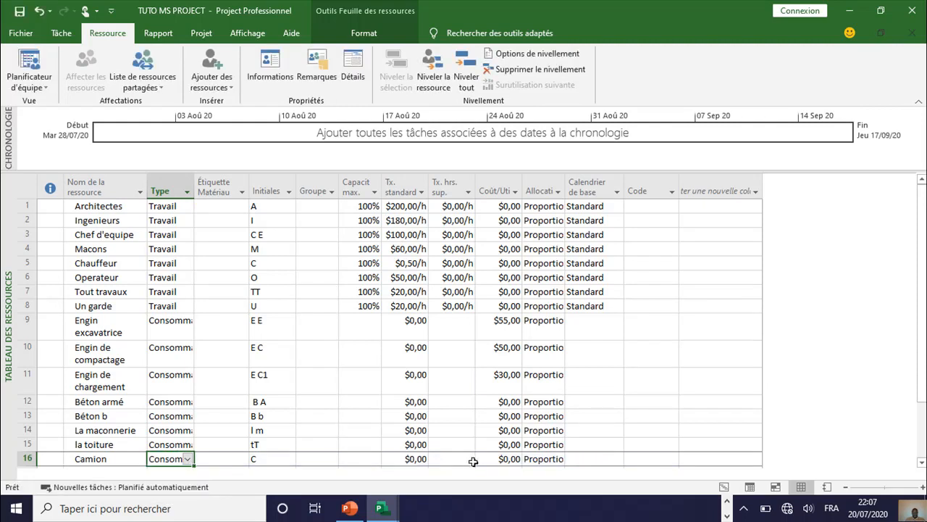
# Step: Set the cost per use of the Camion resource to $50,00
pyautogui.click(510, 460)
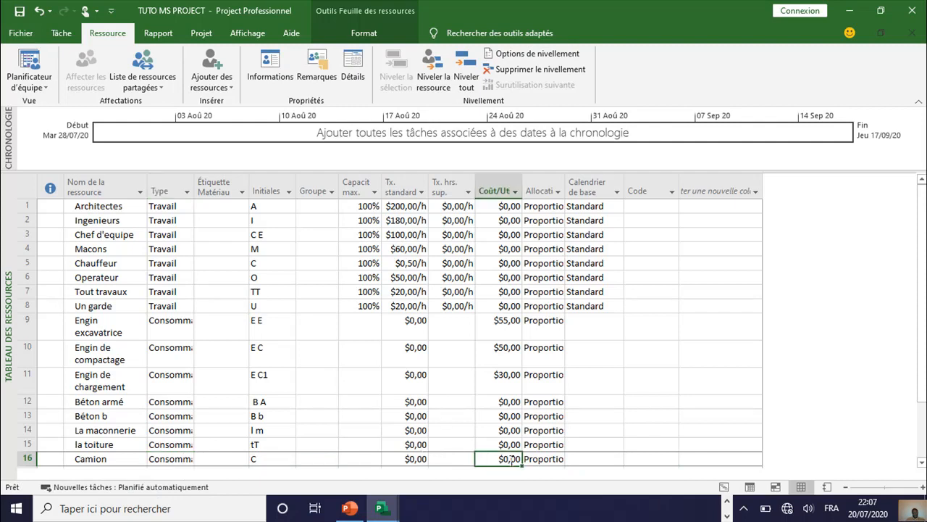
pyautogui.write('50')
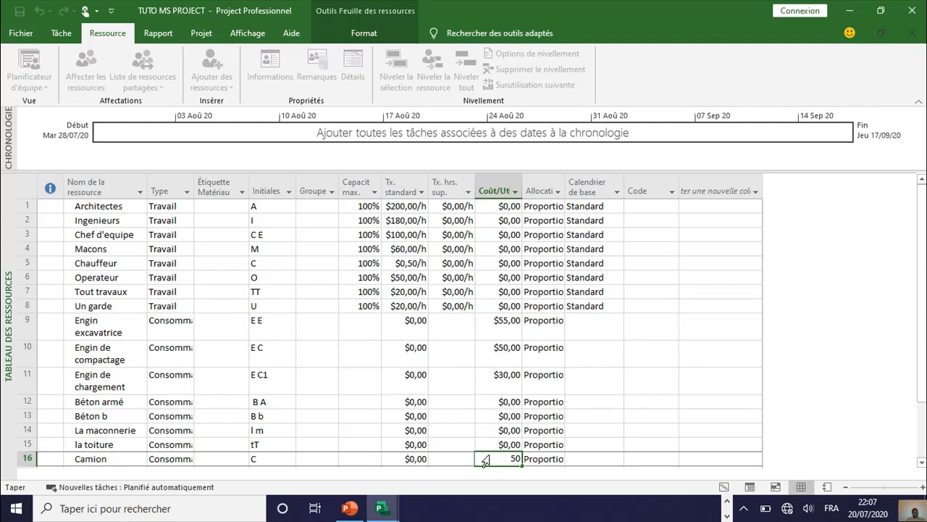
pyautogui.click(422, 444)
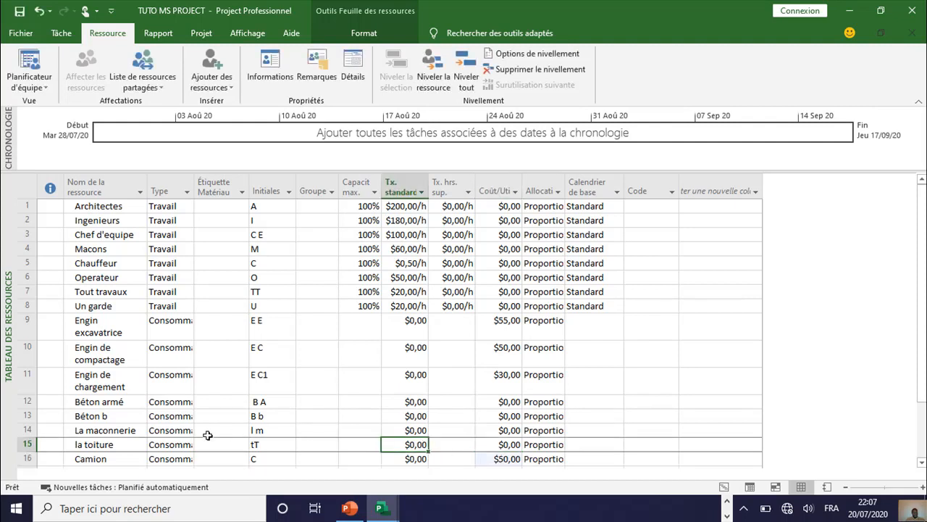
# Step: Set the standard rate of the Béton armé resource to $450,00
pyautogui.click(121, 405)
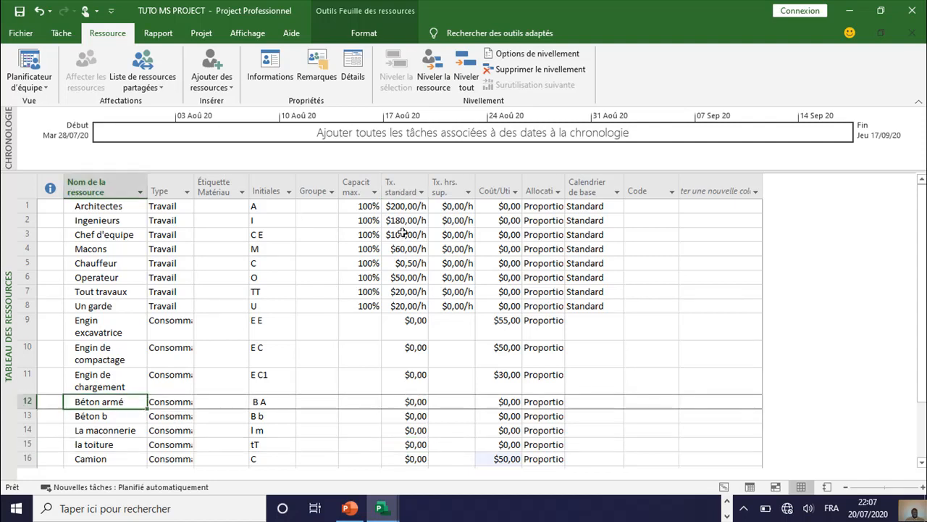
pyautogui.click(418, 403)
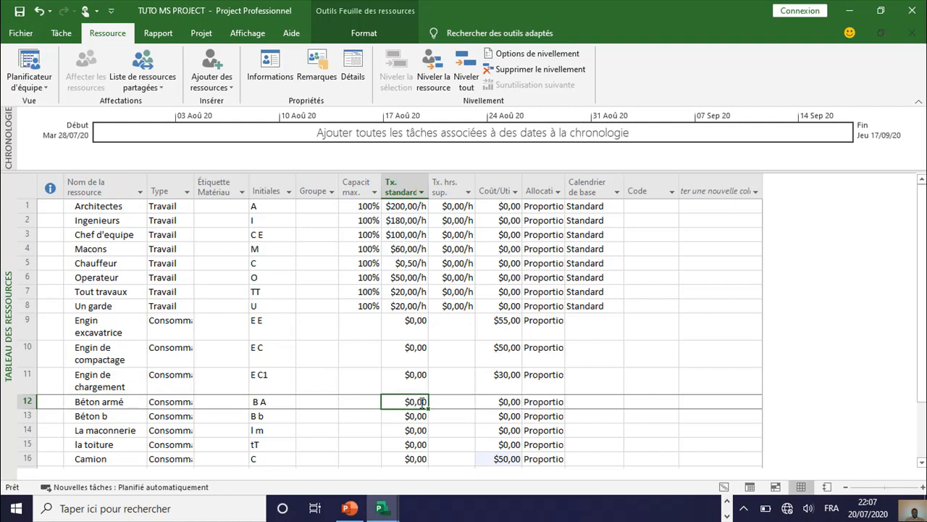
pyautogui.doubleClick(426, 402)
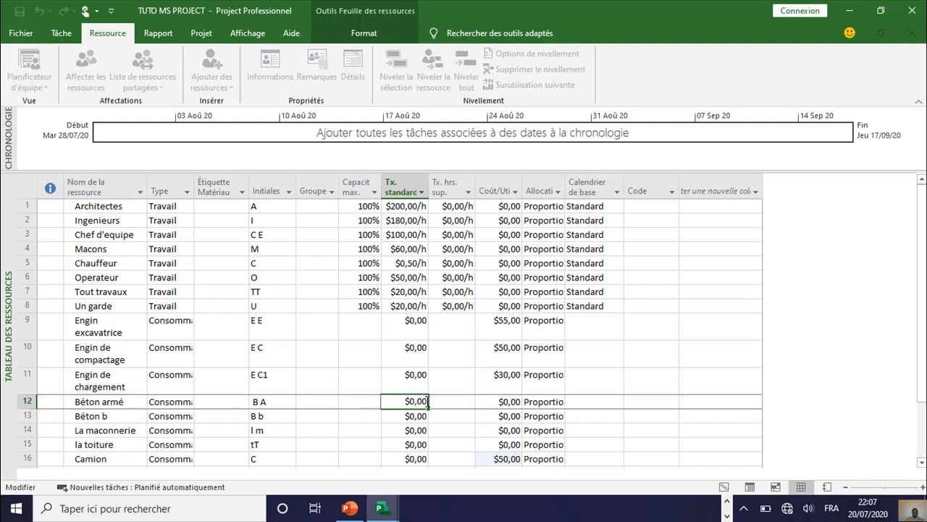
pyautogui.press('BackSpace')
pyautogui.press('BackSpace')
pyautogui.press('BackSpace')
pyautogui.write('450')
# Step: Set the standard rate of the Béton b resource to $250,00
pyautogui.click(425, 418)
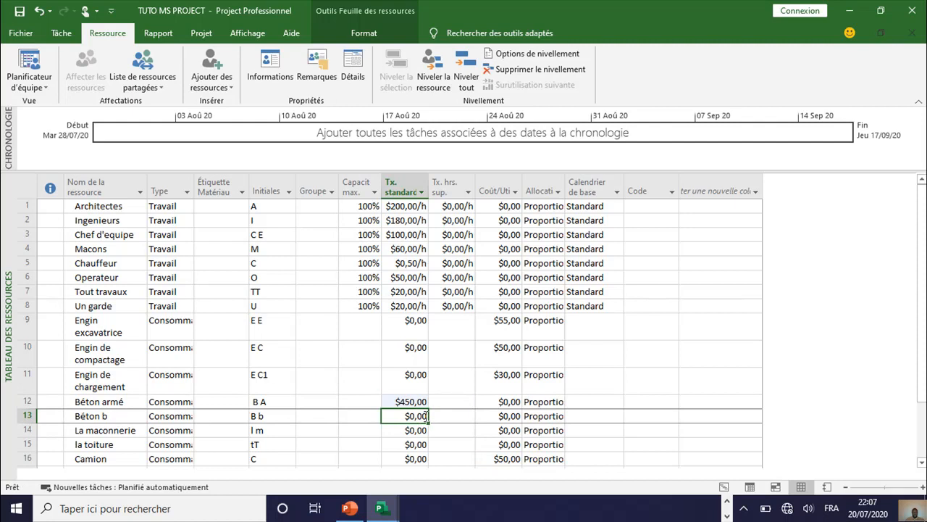
pyautogui.click(410, 416)
pyautogui.hotkey('shift', 'Left')
pyautogui.hotkey('shift', 'Left')
pyautogui.hotkey('shift', 'Left')
pyautogui.hotkey('shift', 'Left')
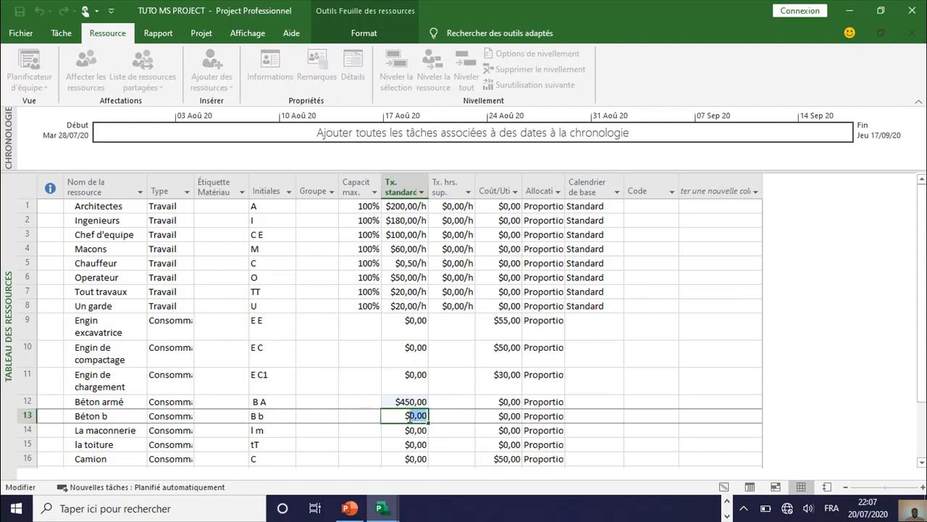
pyautogui.write('250')
pyautogui.press('Escape')
pyautogui.press('Return')
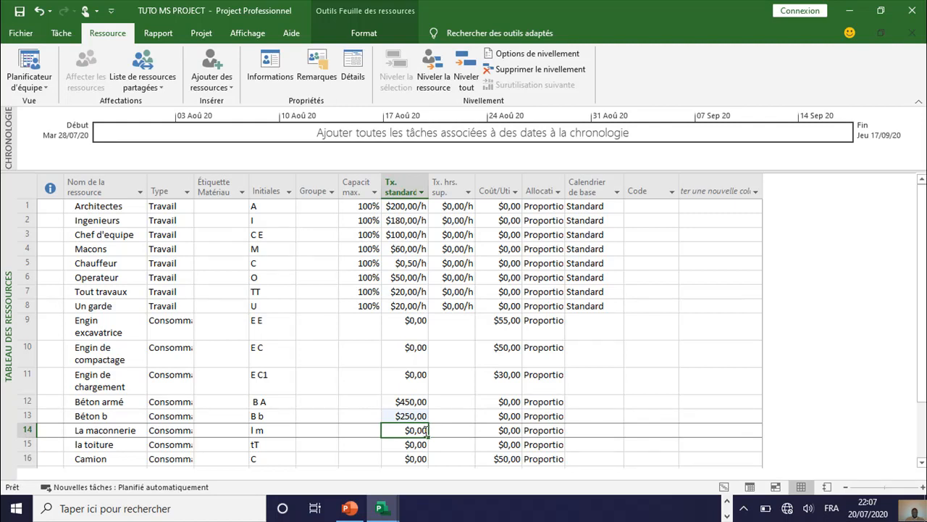
# Step: Set the standard rate of the La maconnerie resource to $1 000,00
pyautogui.moveTo(412, 431); pyautogui.dragTo(425, 429)
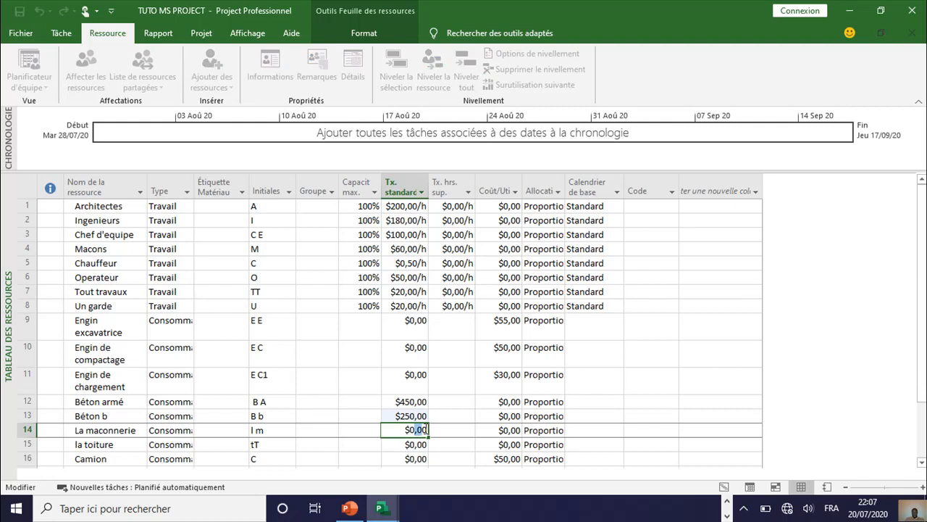
pyautogui.press('BackSpace')
pyautogui.press('BackSpace')
pyautogui.write('100')
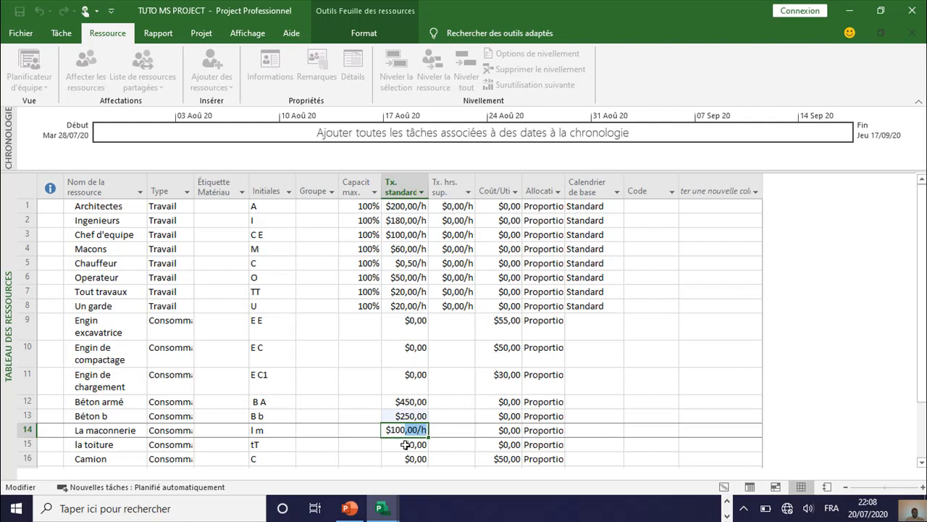
pyautogui.write('0')
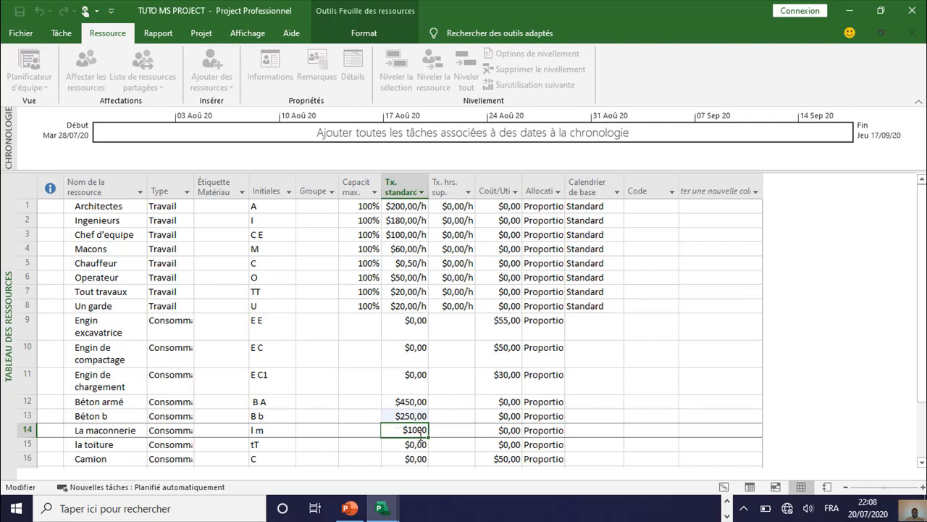
pyautogui.press('Return')
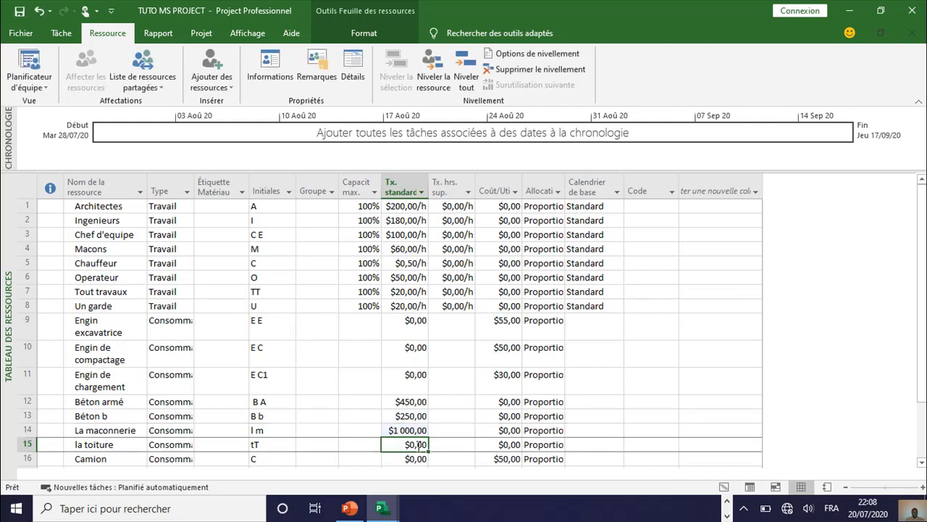
# Step: Set the standard rate of the la toiture resource to $1 500,00
pyautogui.click(427, 445)
pyautogui.moveTo(426, 444); pyautogui.dragTo(412, 444)
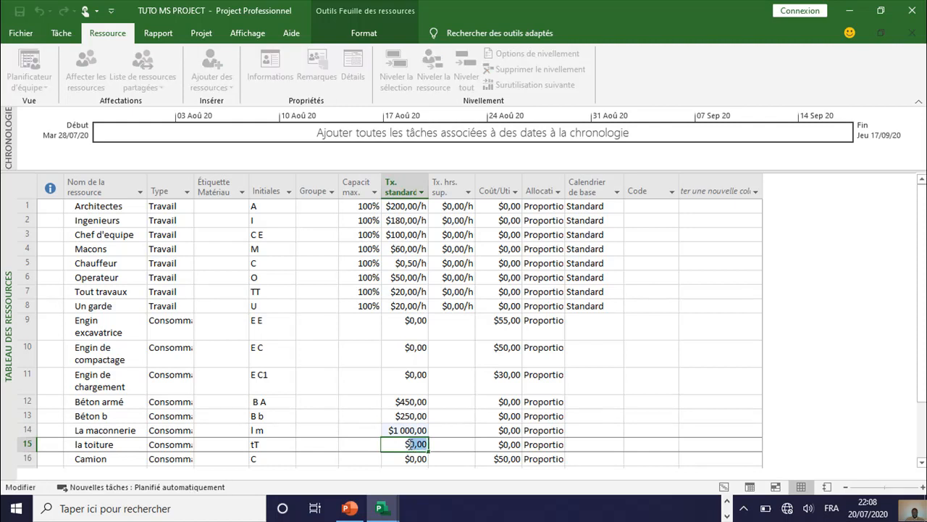
pyautogui.write('15000')
pyautogui.press('BackSpace')
pyautogui.click(420, 460)
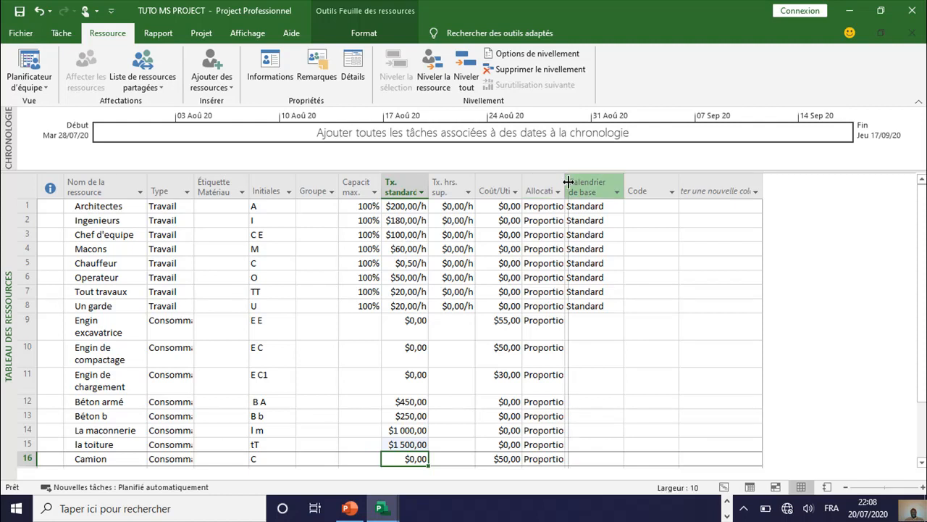
# Step: Widen the Allocation column and view the base calendar options offered for the Architectes resource
pyautogui.moveTo(565, 182); pyautogui.dragTo(589, 185)
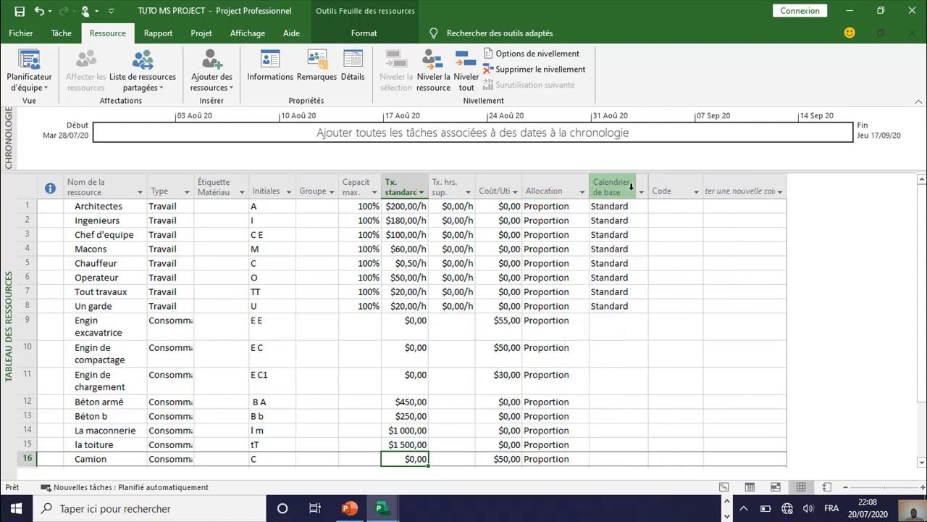
pyautogui.click(632, 206)
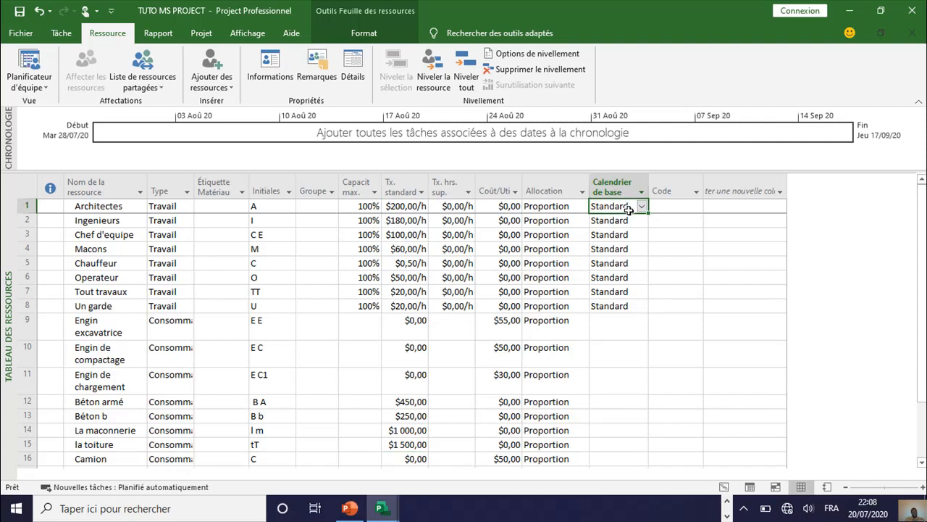
pyautogui.click(642, 207)
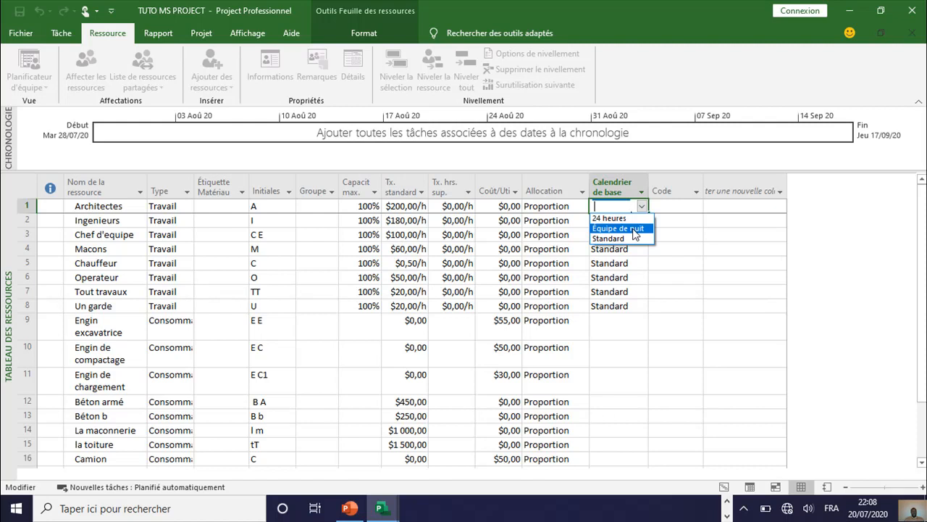
pyautogui.click(685, 262)
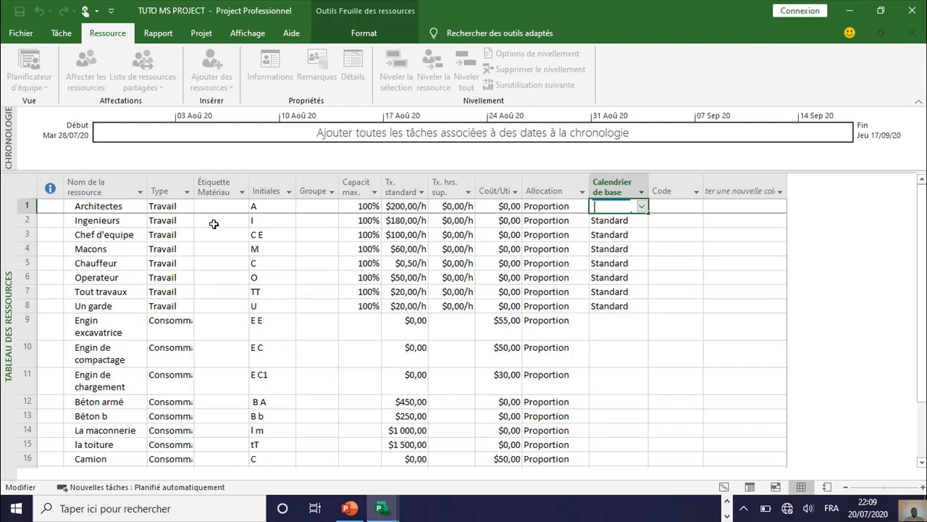
# Step: Switch from the resource sheet to the Diagramme de Gantt view
pyautogui.click(30, 36)
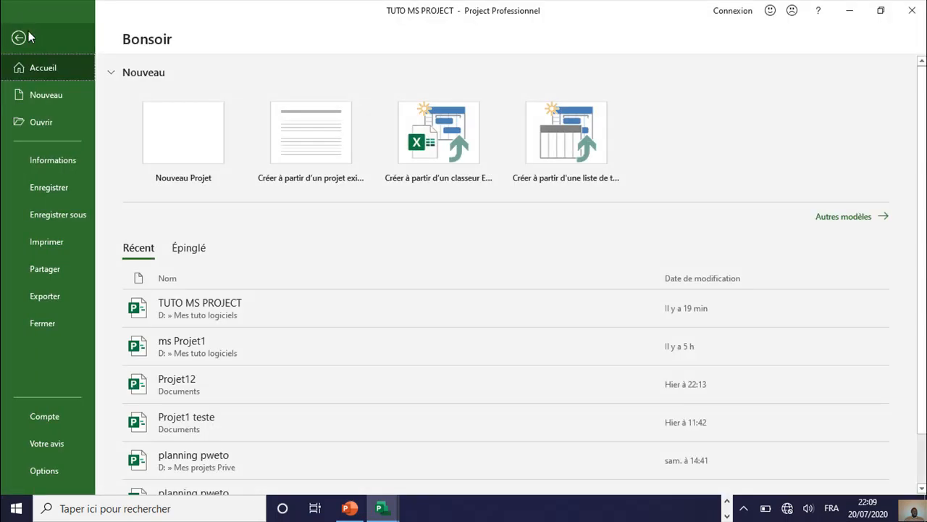
pyautogui.press('Escape')
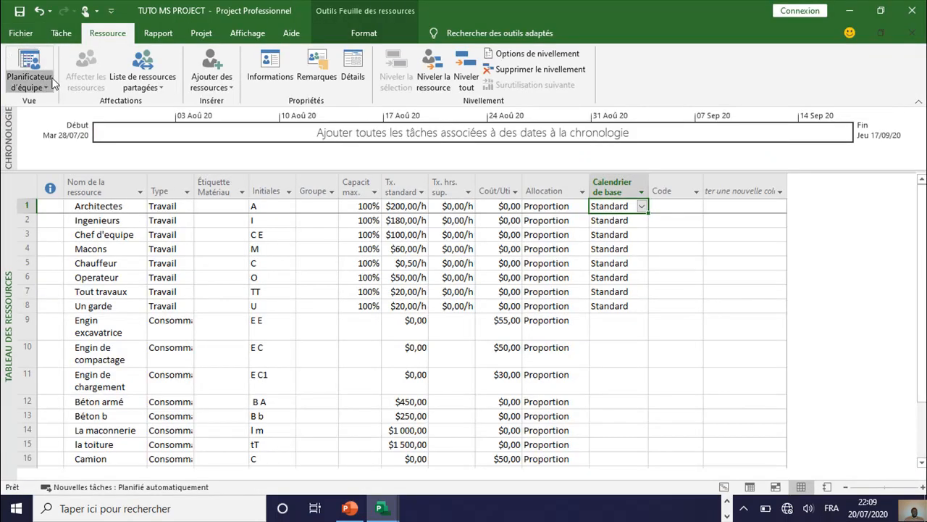
pyautogui.rightClick(50, 80)
pyautogui.click(42, 83)
pyautogui.click(42, 83)
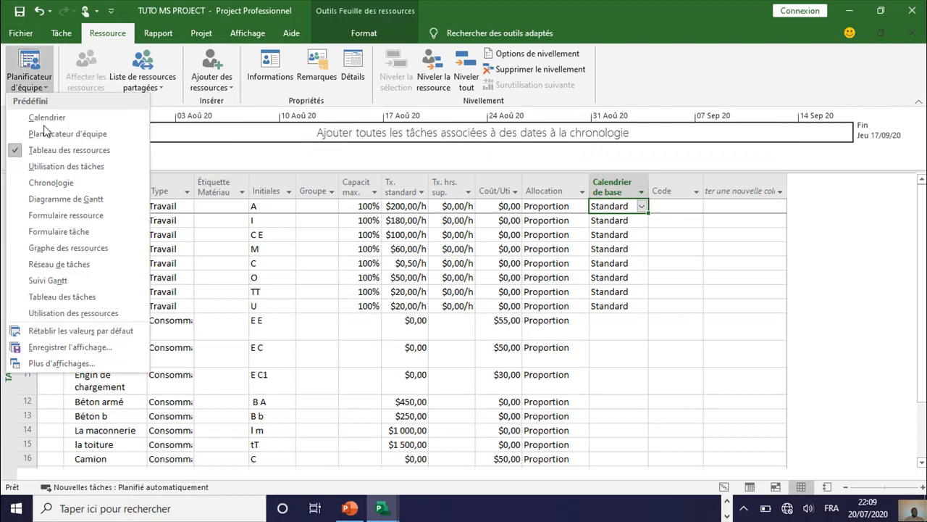
pyautogui.click(60, 200)
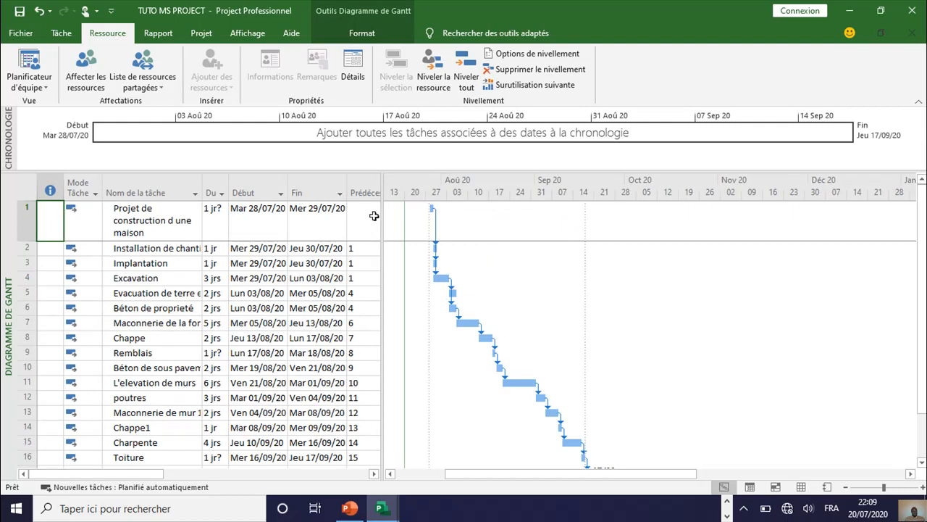
# Step: Enlarge the task table beside the Gantt bars and narrow the Prédécesseurs column to bring the Noms ressources column into view
pyautogui.moveTo(381, 209); pyautogui.dragTo(490, 210)
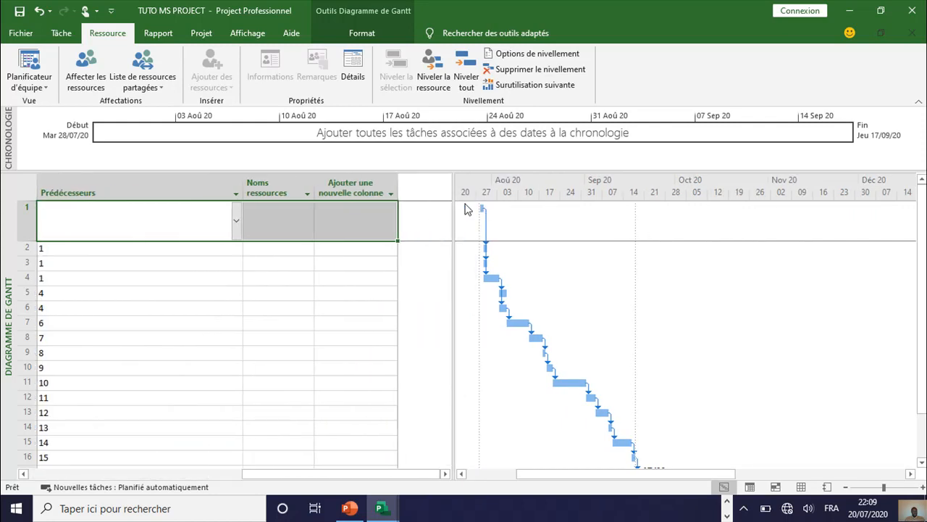
pyautogui.moveTo(347, 474); pyautogui.dragTo(297, 468)
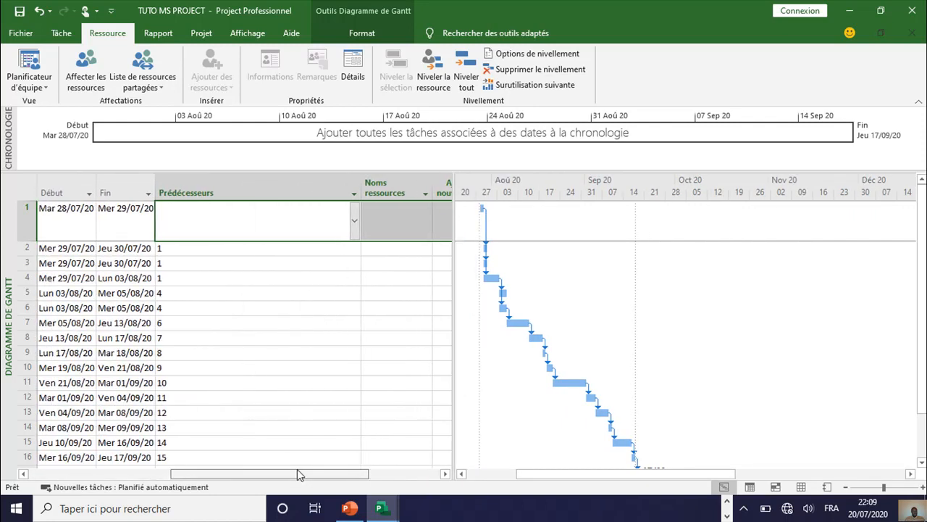
pyautogui.moveTo(356, 193); pyautogui.dragTo(228, 191)
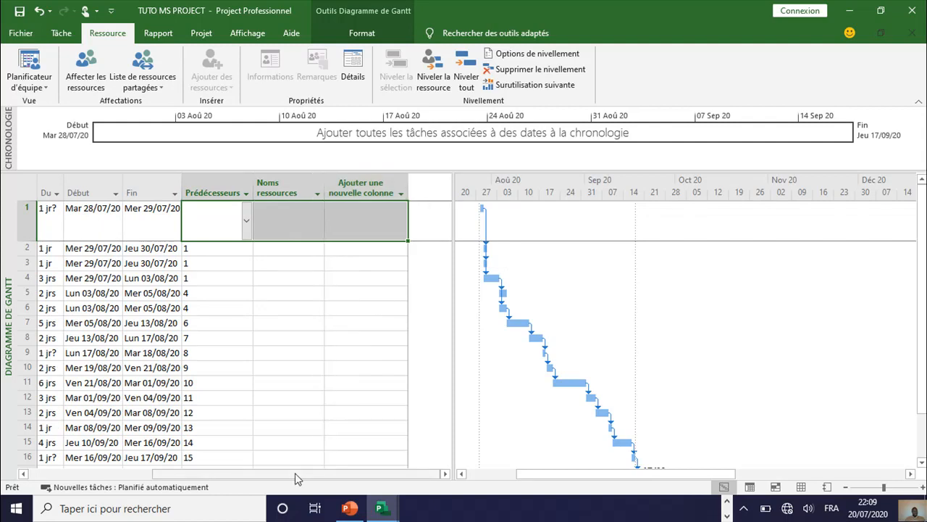
pyautogui.moveTo(300, 474); pyautogui.dragTo(275, 476)
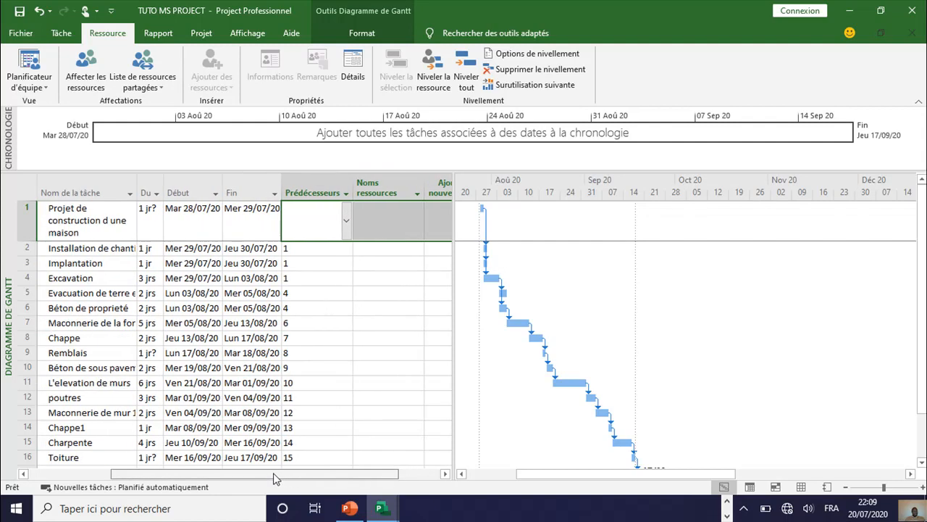
# Step: Assign the Architectes and Ingenieurs resources to the site installation task in row 2
pyautogui.click(381, 249)
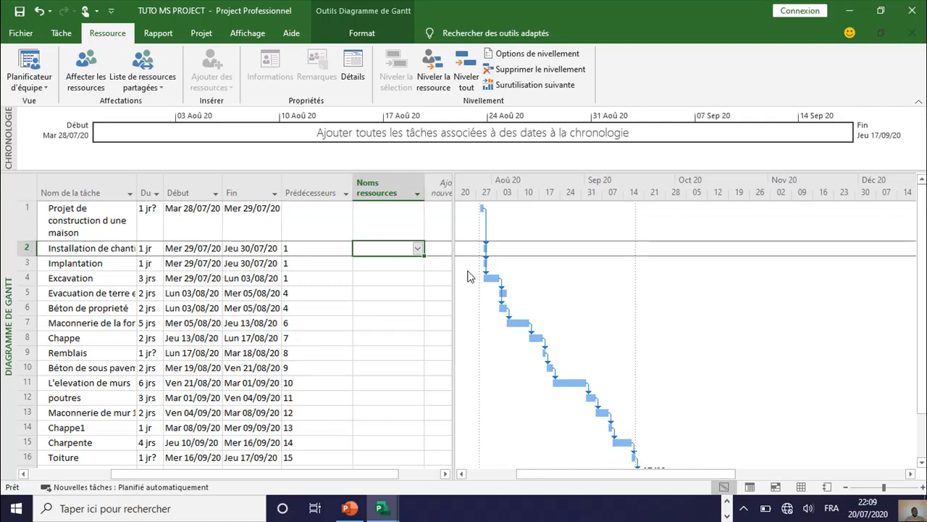
pyautogui.click(417, 248)
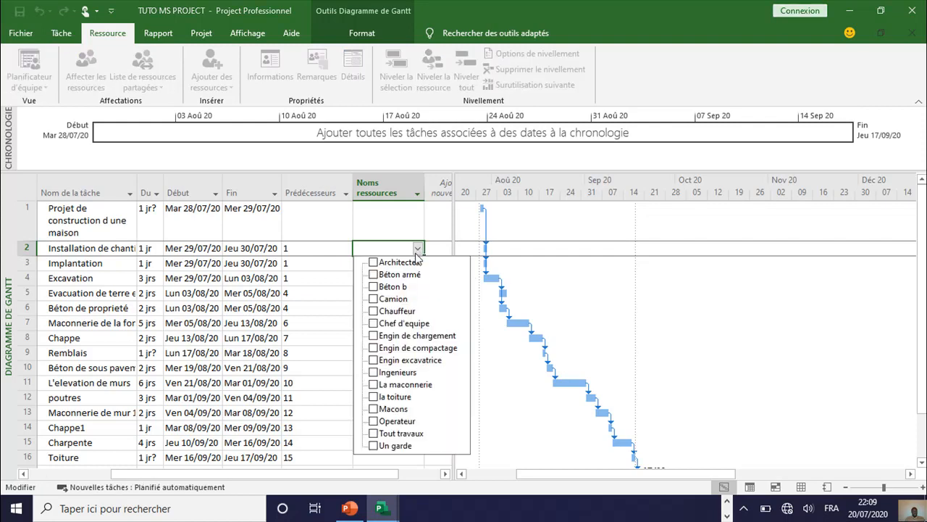
pyautogui.click(410, 263)
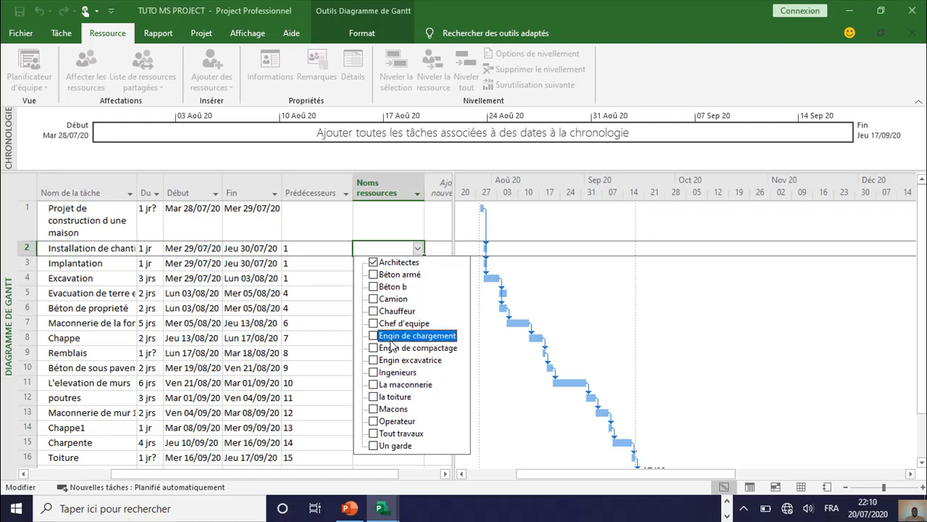
pyautogui.click(391, 372)
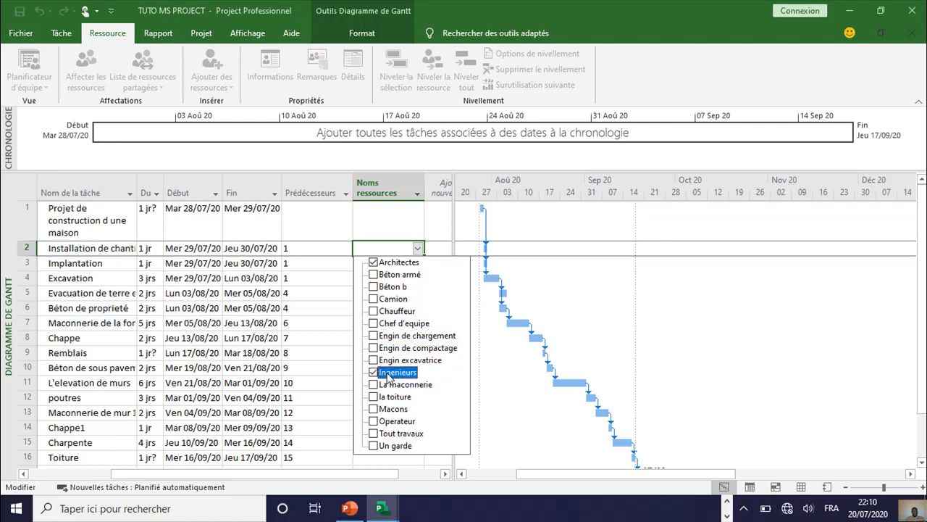
pyautogui.click(509, 453)
# Step: Open the list of assignable resources for the Implantation task
pyautogui.click(411, 263)
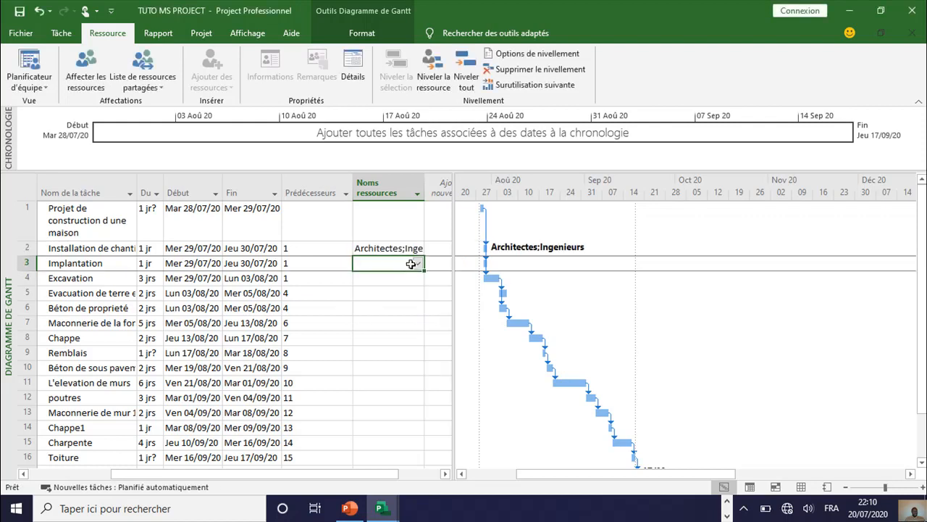
pyautogui.click(418, 264)
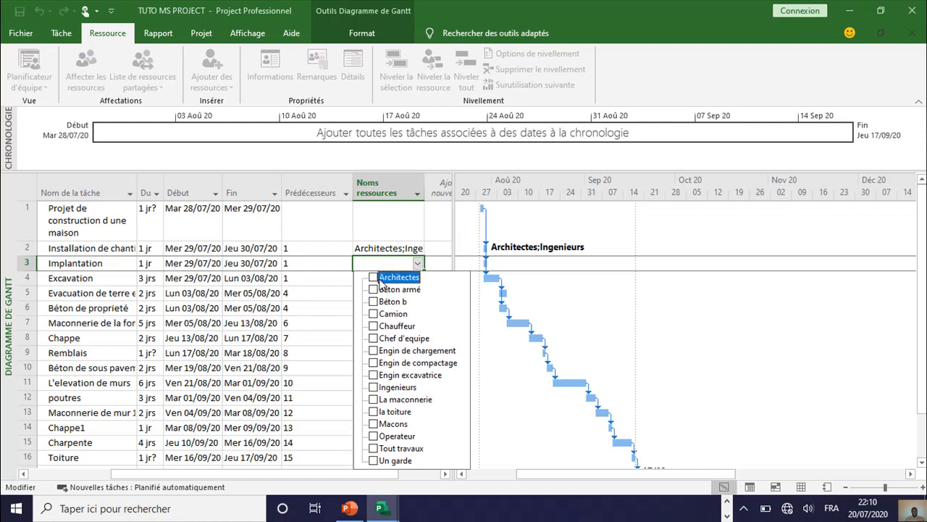
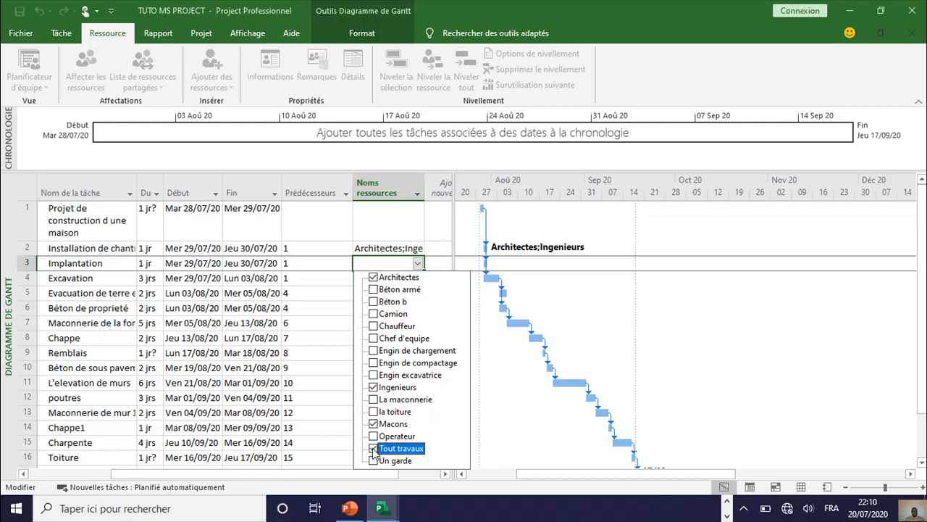
# Step: Assign Architectes, Ingenieurs, Macons and Tout travaux to the Implantation task, and Engin excavatrice and Operateur to the Excavation task
pyautogui.press('Return')
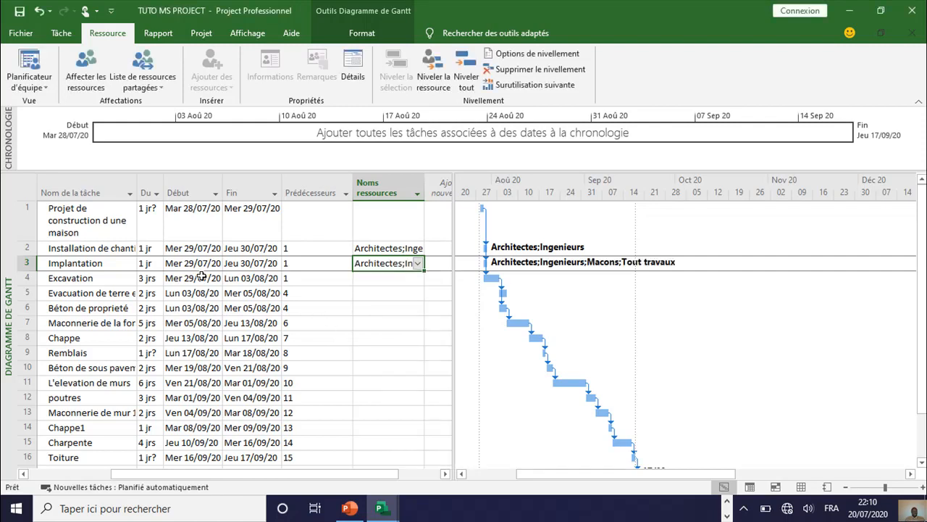
pyautogui.click(375, 277)
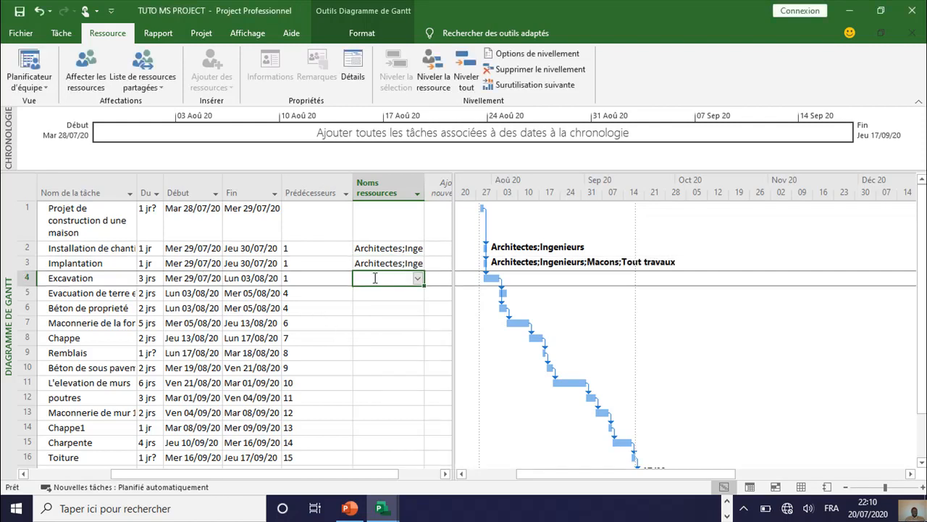
pyautogui.click(417, 279)
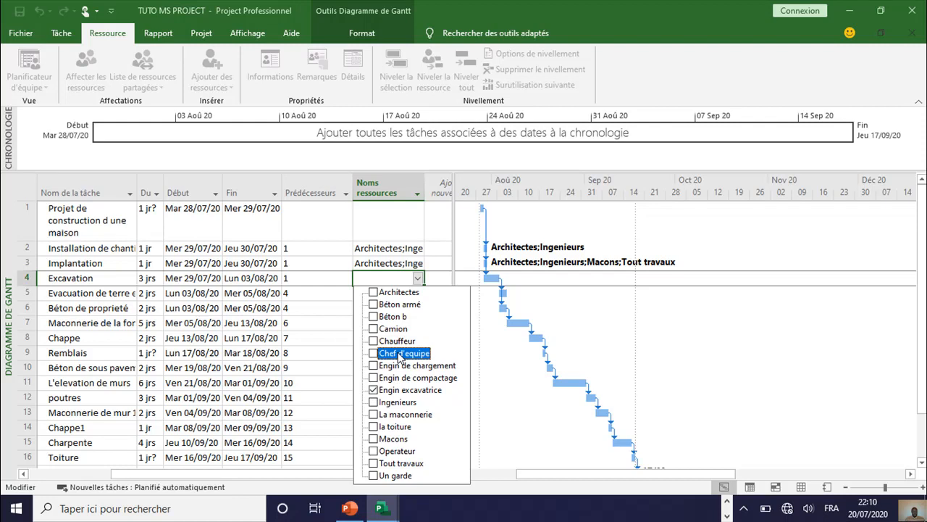
pyautogui.click(374, 450)
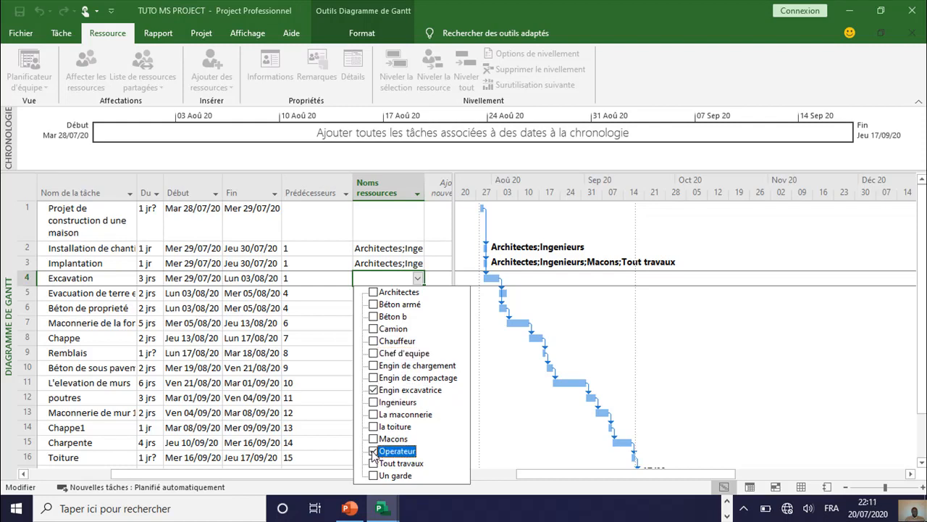
pyautogui.press('Return')
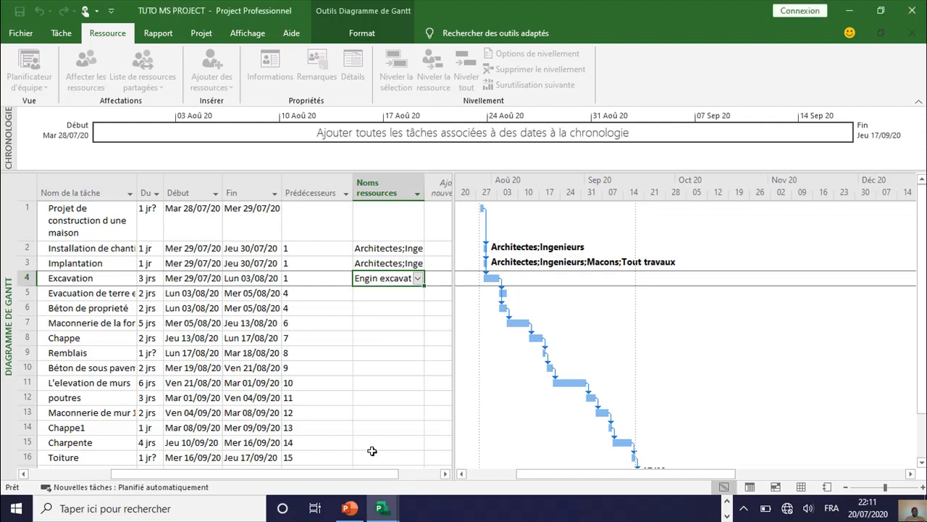
# Step: Assign the Camion and Chauffeur resources to the earth evacuation task in row 5
pyautogui.click(390, 292)
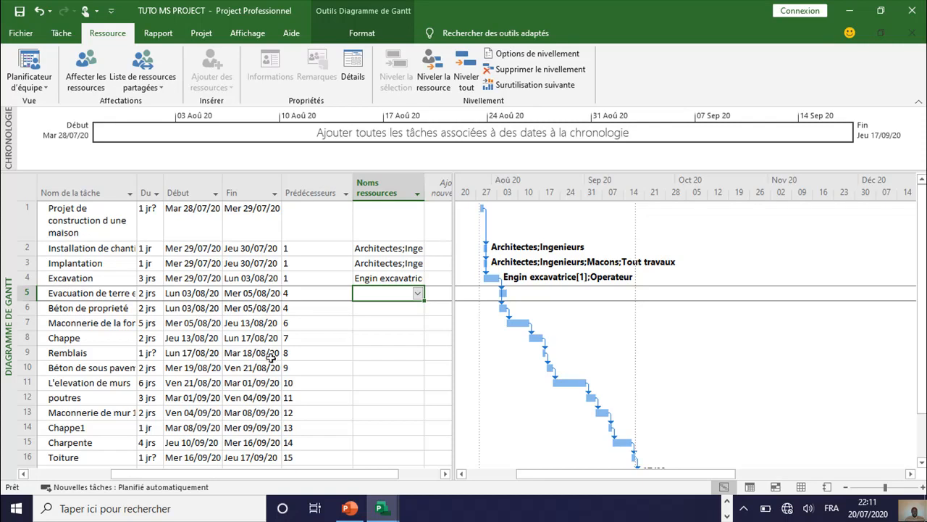
pyautogui.click(418, 295)
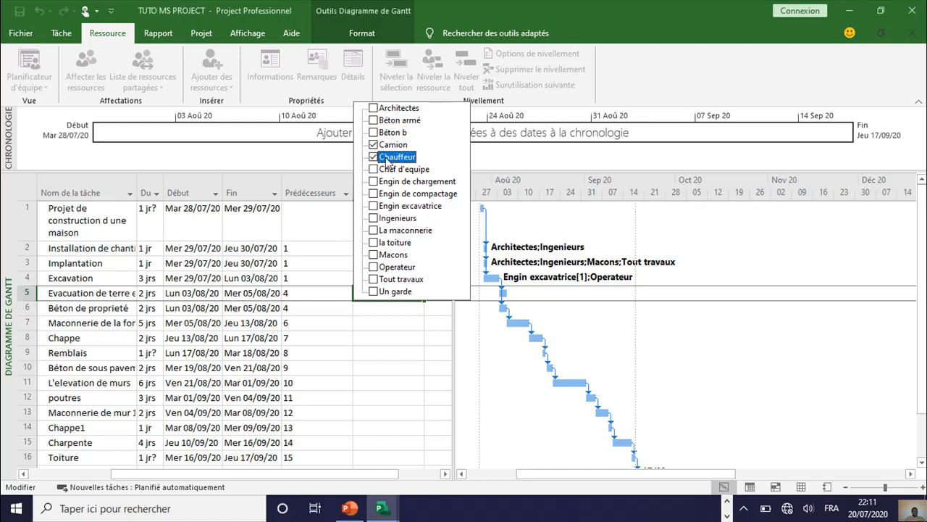
pyautogui.press('Return')
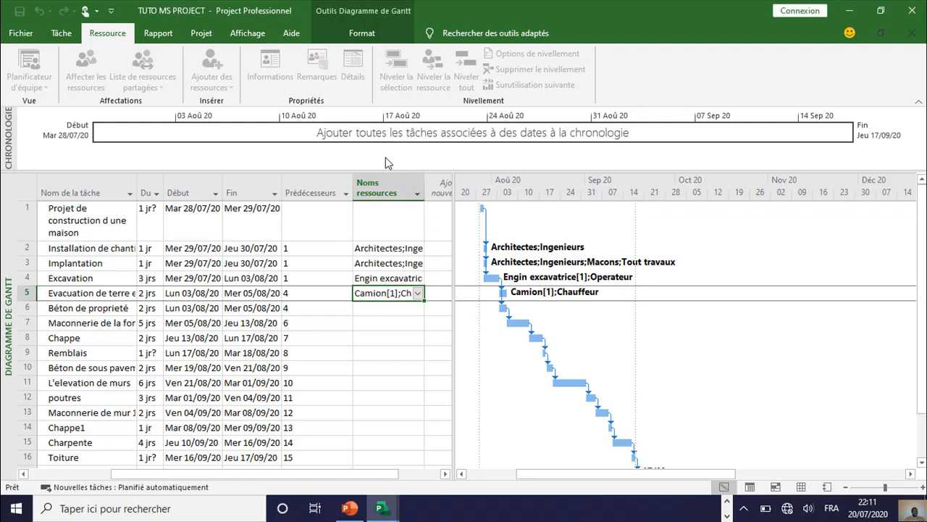
# Step: Assign the Béton b, Macons and Tout travaux resources to the Béton de proprieté task in row 6
pyautogui.click(374, 307)
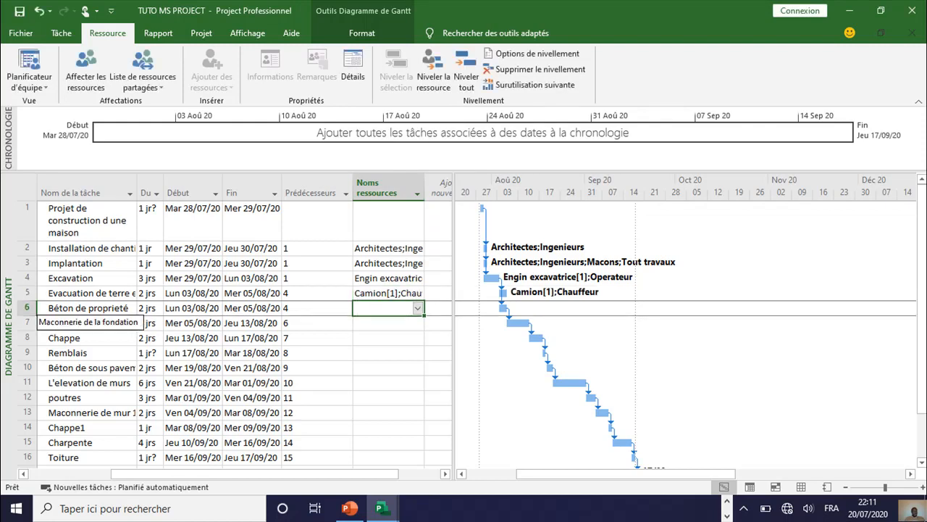
pyautogui.click(417, 308)
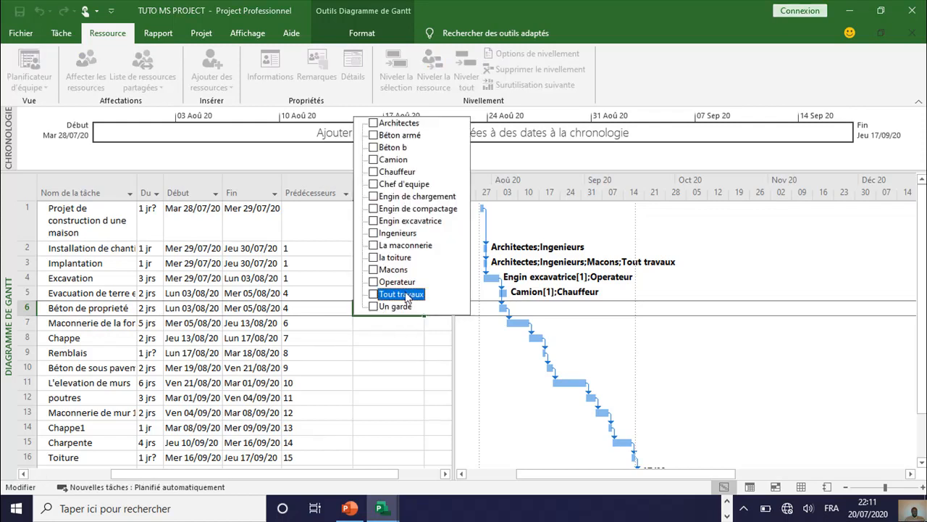
pyautogui.click(374, 270)
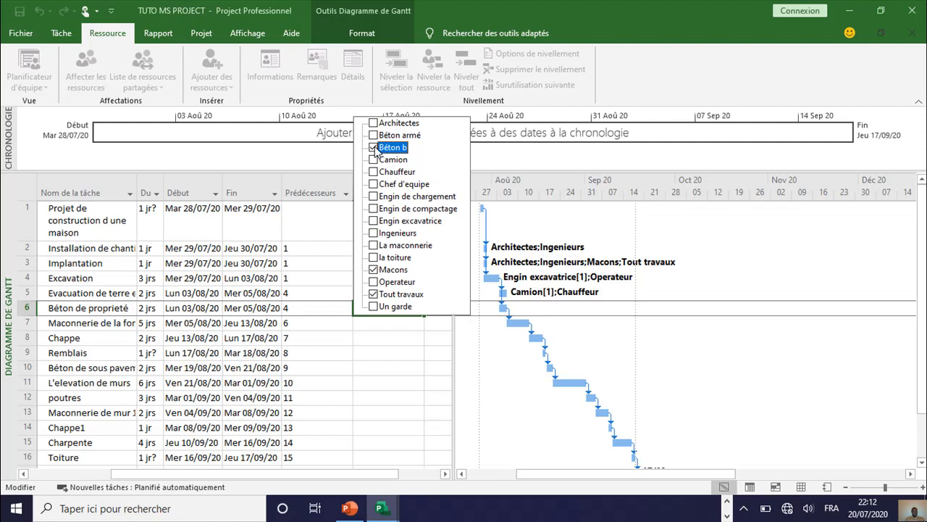
pyautogui.press('Return')
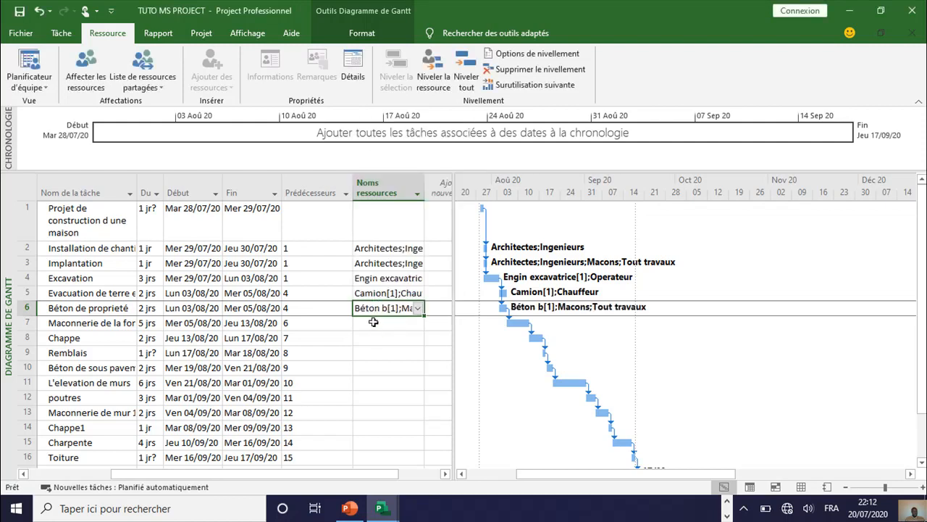
# Step: Assign the La maconnerie, Macons and Tout travaux resources to the Maconnerie task in row 7
pyautogui.click(373, 322)
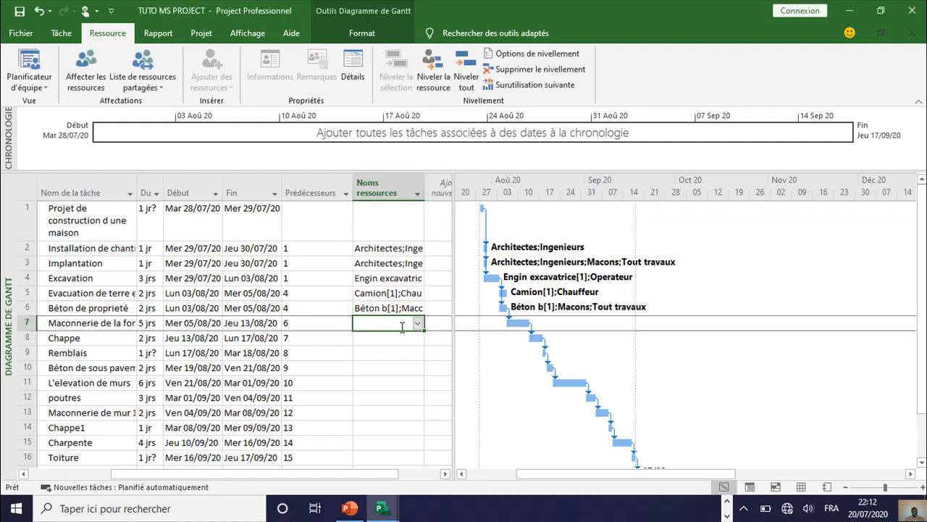
pyautogui.click(417, 324)
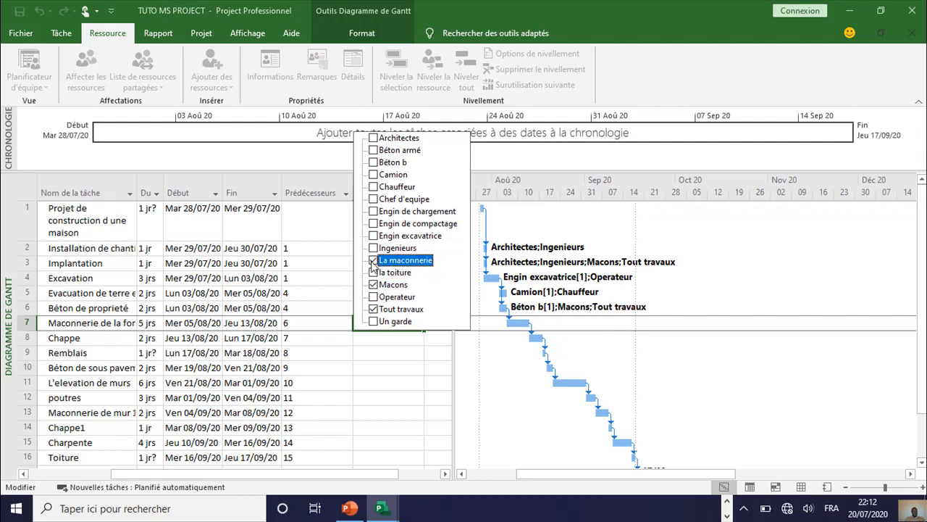
pyautogui.press('Return')
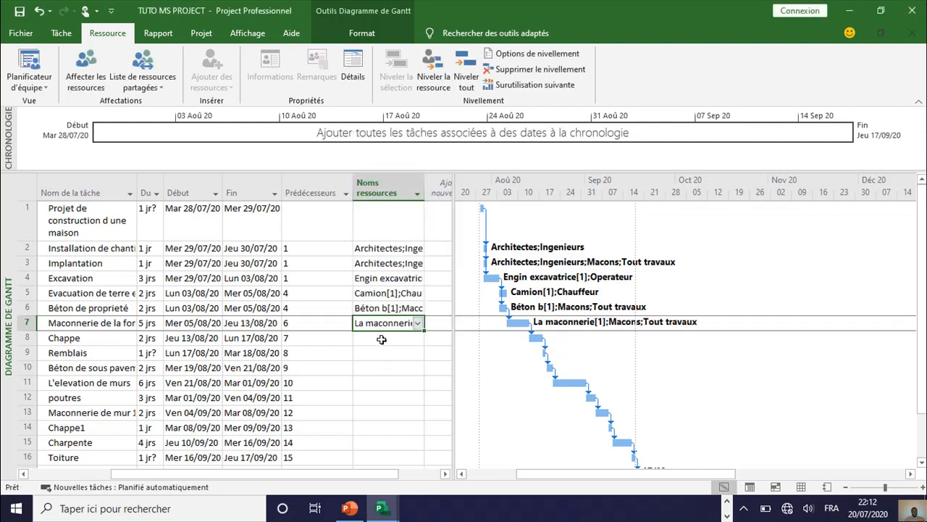
# Step: Assign the Béton b, Macons and Tout travaux resources to the Chappe task in row 8
pyautogui.click(382, 339)
pyautogui.click(418, 338)
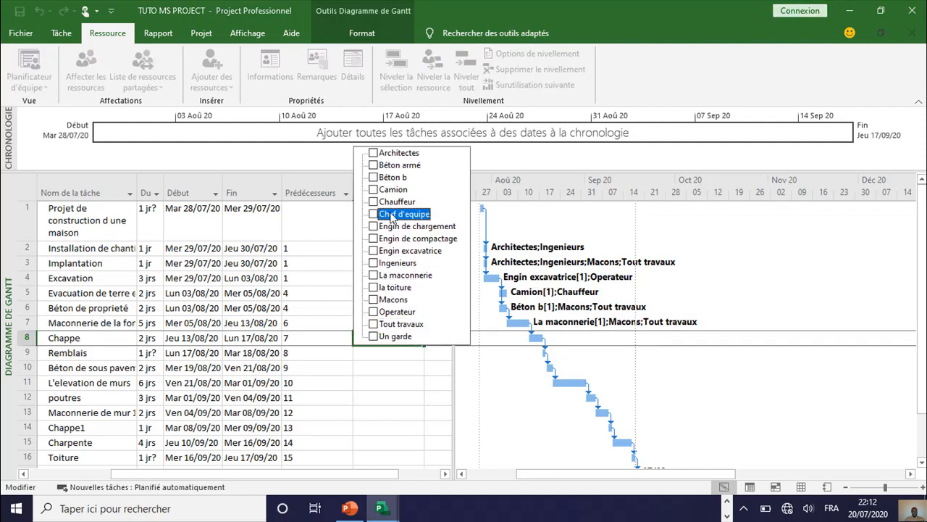
pyautogui.click(373, 177)
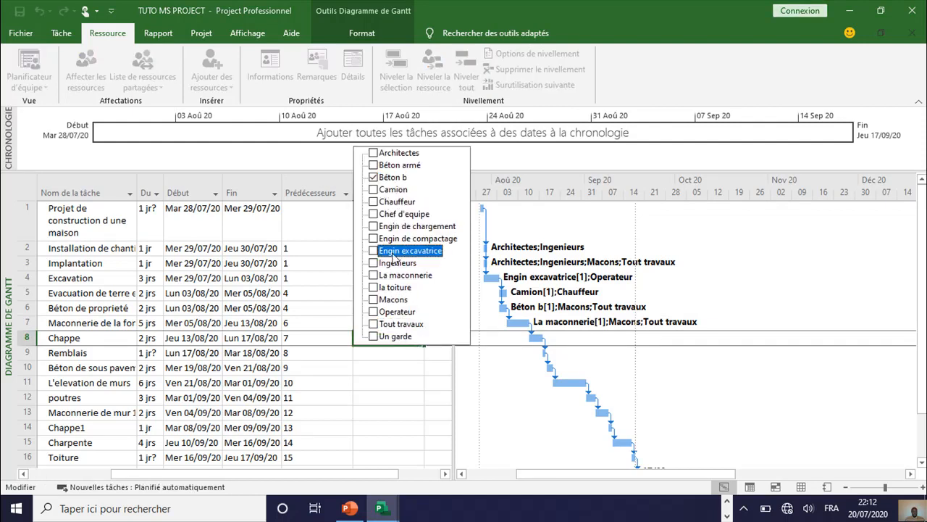
pyautogui.click(373, 299)
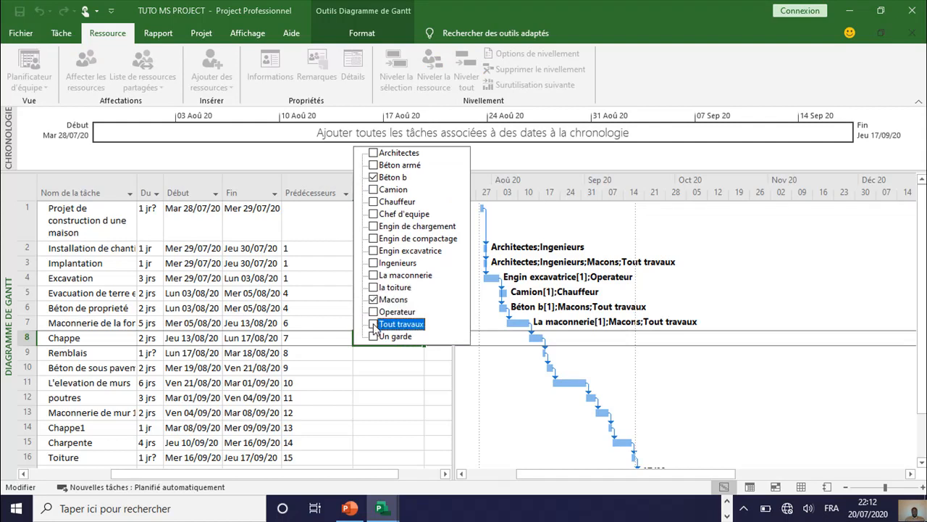
pyautogui.press('Return')
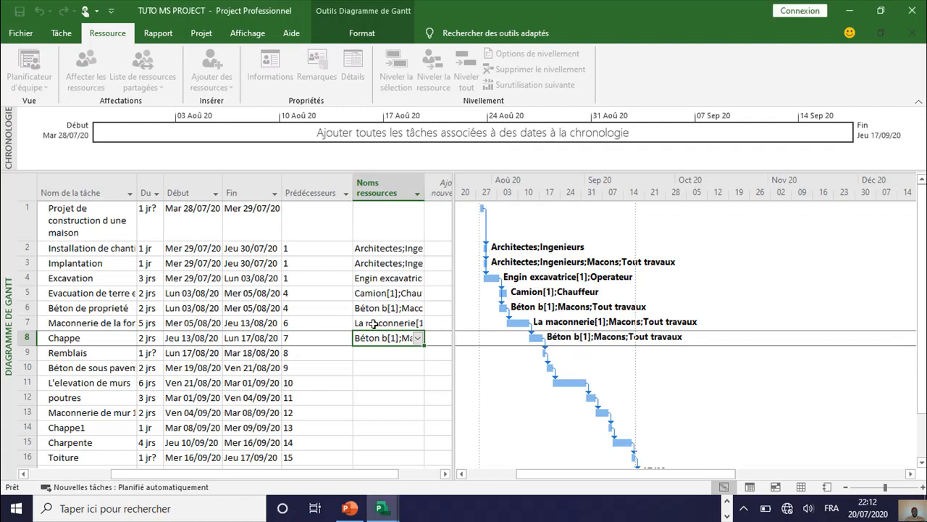
# Step: Assign the Tout travaux resource to the Remblais task in row 9
pyautogui.click(376, 353)
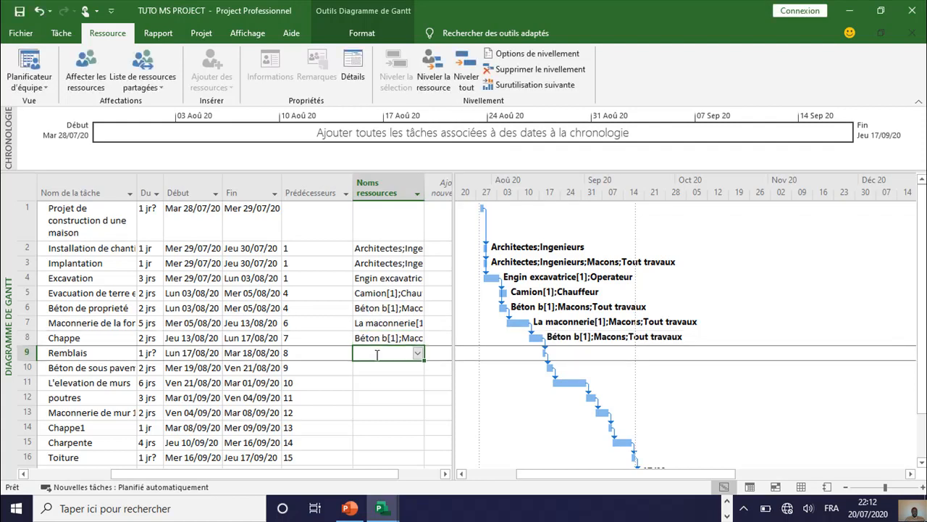
pyautogui.click(418, 354)
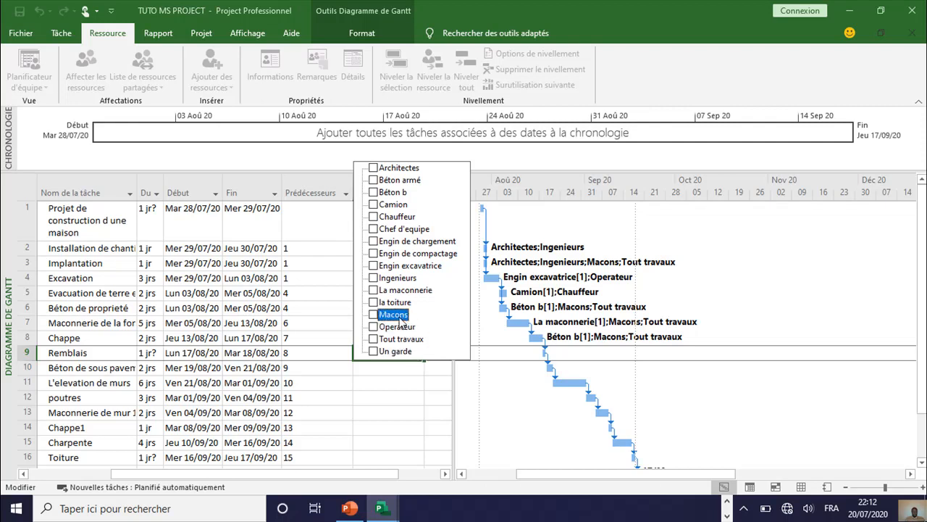
pyautogui.click(374, 339)
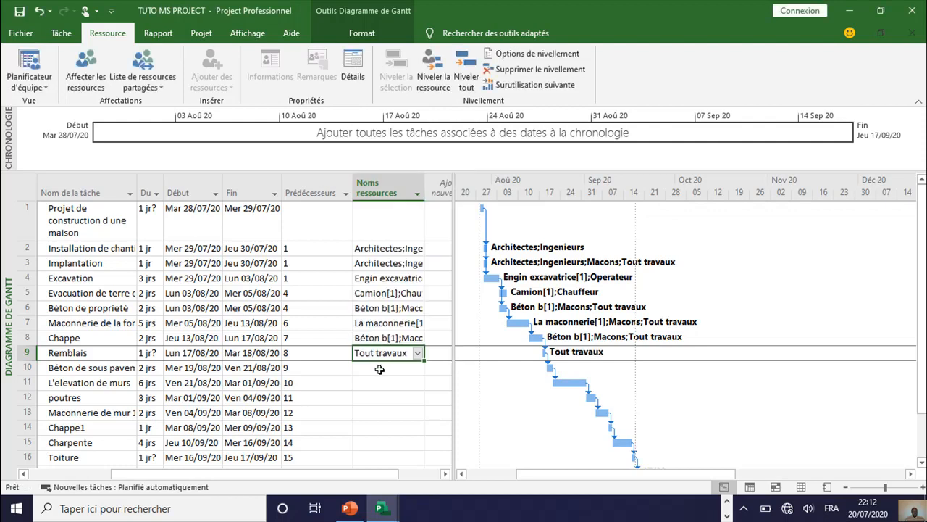
# Step: Assign the Béton b, Macons and Tout travaux resources to the Béton de sous pavement task in row 10
pyautogui.click(380, 368)
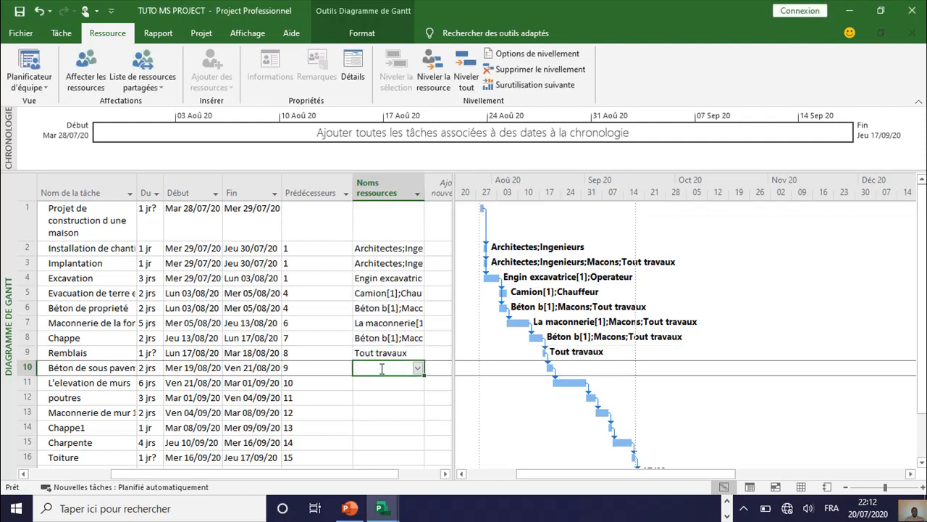
pyautogui.click(418, 370)
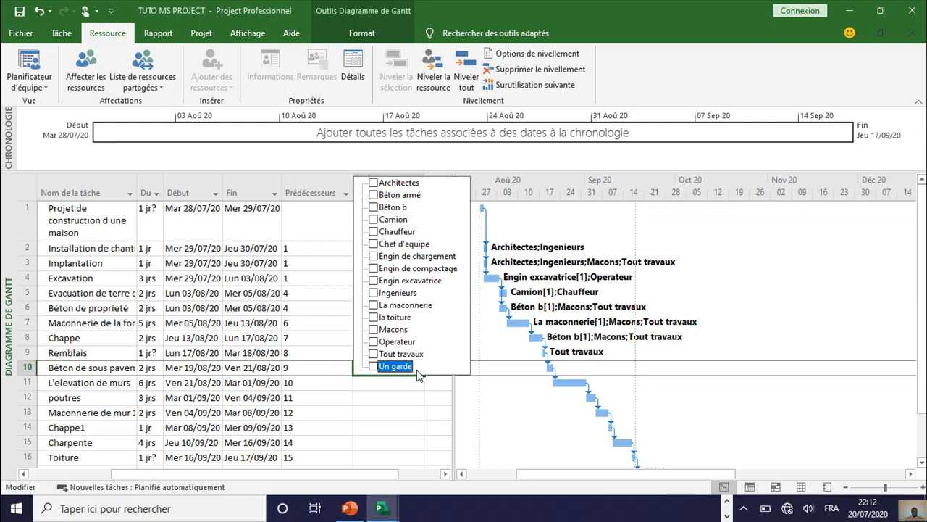
pyautogui.click(374, 207)
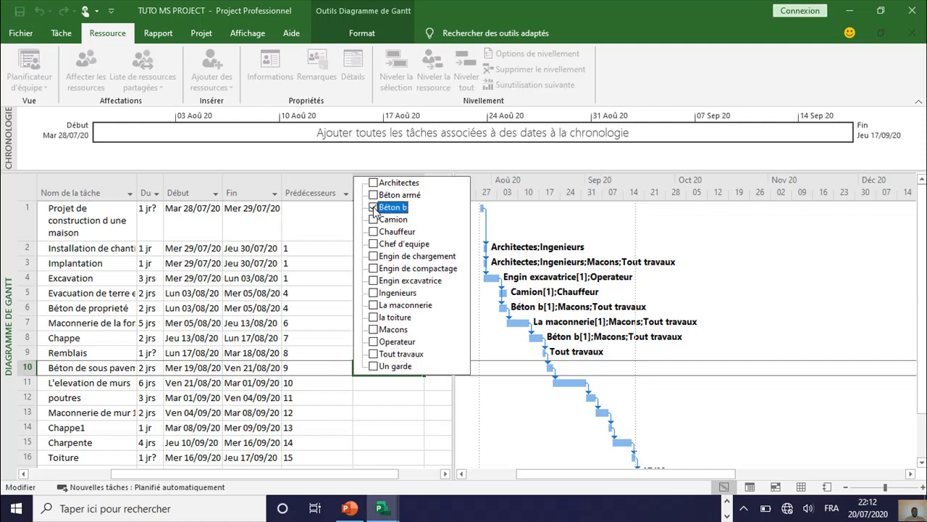
pyautogui.click(374, 329)
pyautogui.click(374, 353)
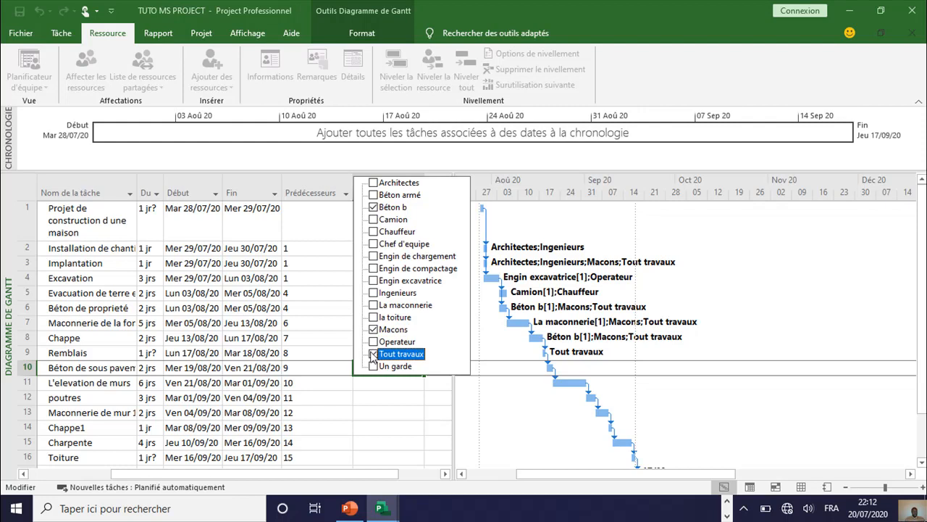
pyautogui.press('Return')
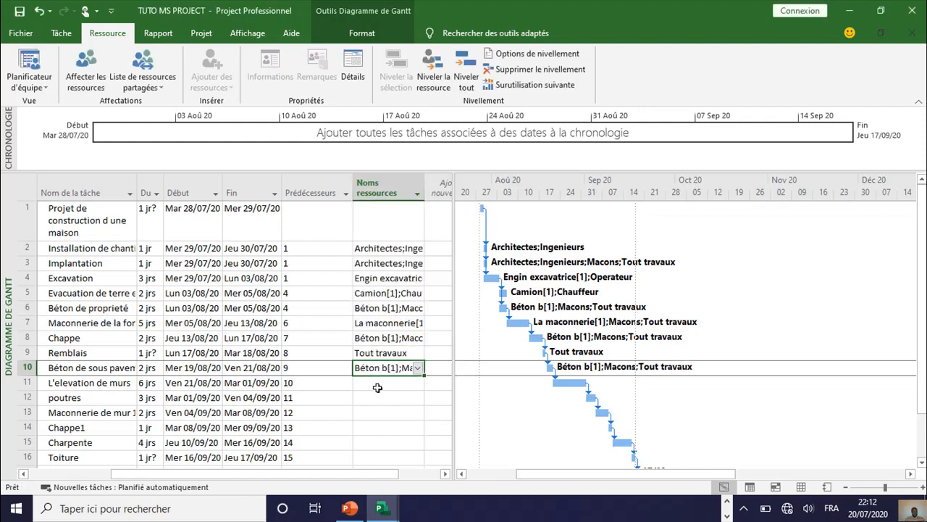
# Step: Assign the Macons, Tout travaux and La maconnerie resources to the L'elevation de murs task in row 11
pyautogui.click(378, 388)
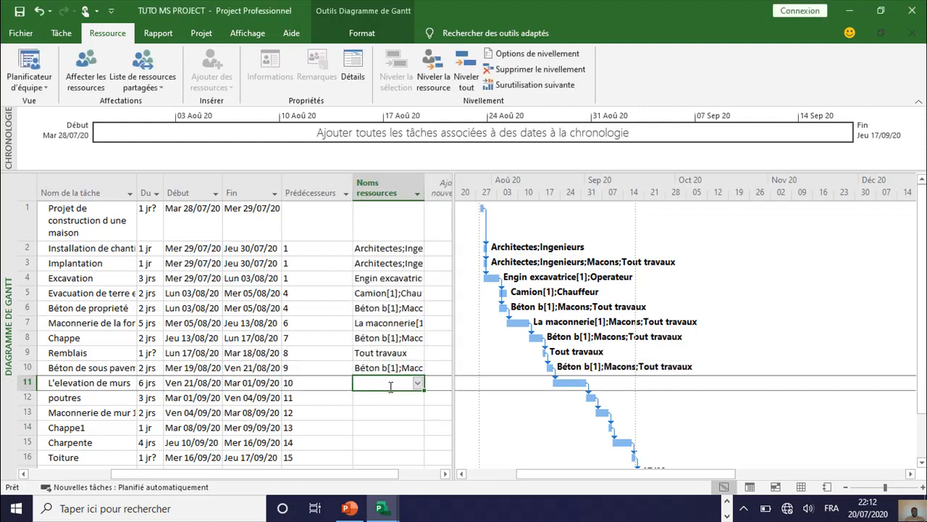
pyautogui.click(417, 383)
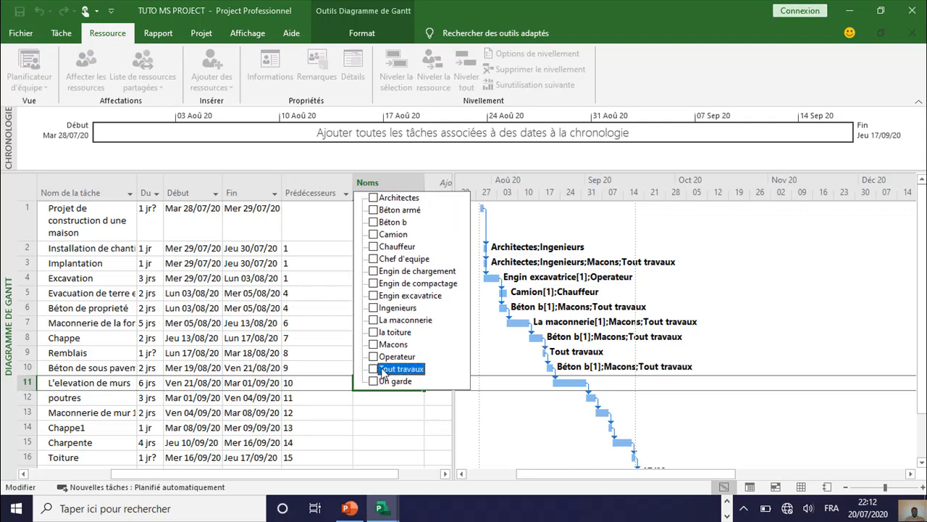
pyautogui.click(373, 344)
pyautogui.click(373, 368)
pyautogui.press('Return')
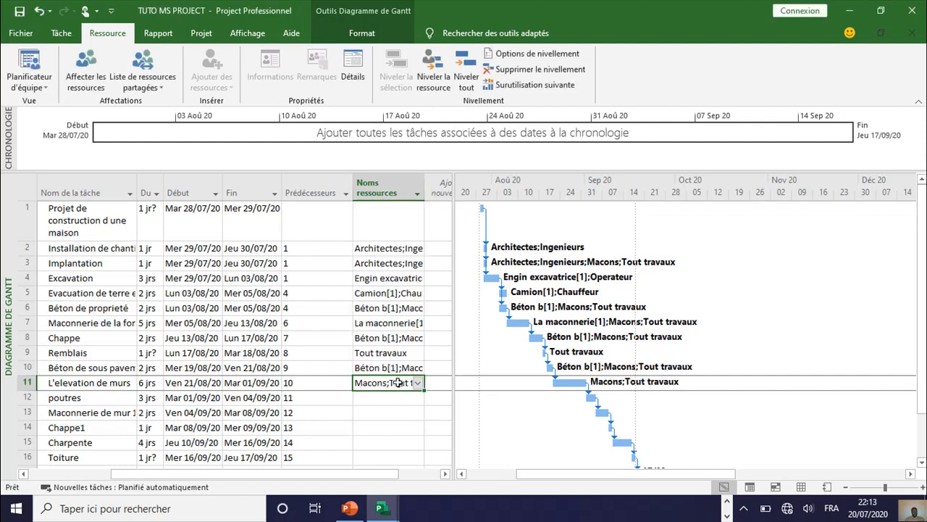
pyautogui.click(418, 384)
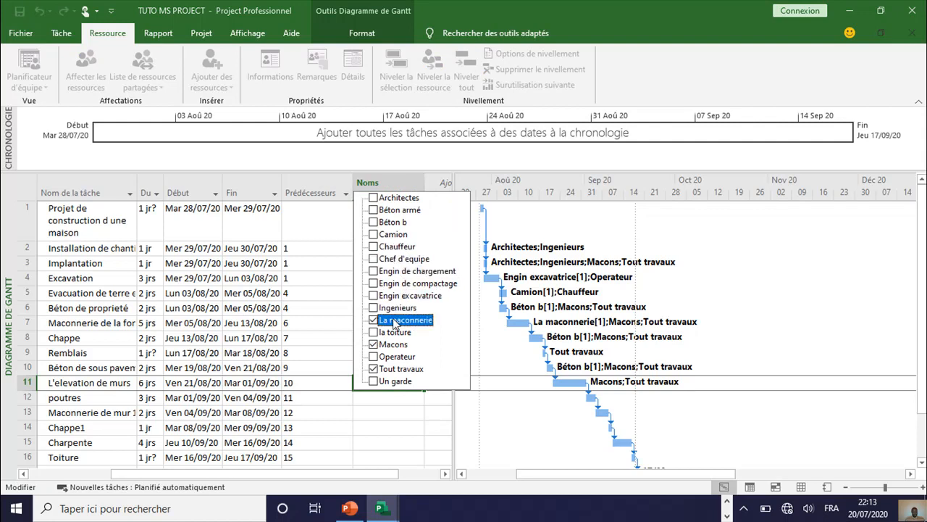
pyautogui.press('Return')
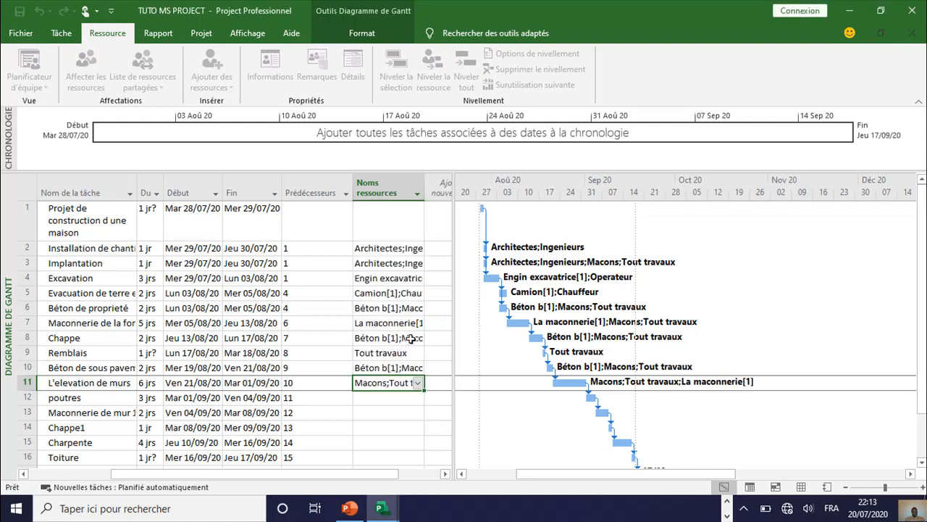
# Step: Assign the Béton armé, Macons and Tout travaux resources to the poutres task in row 12
pyautogui.click(391, 397)
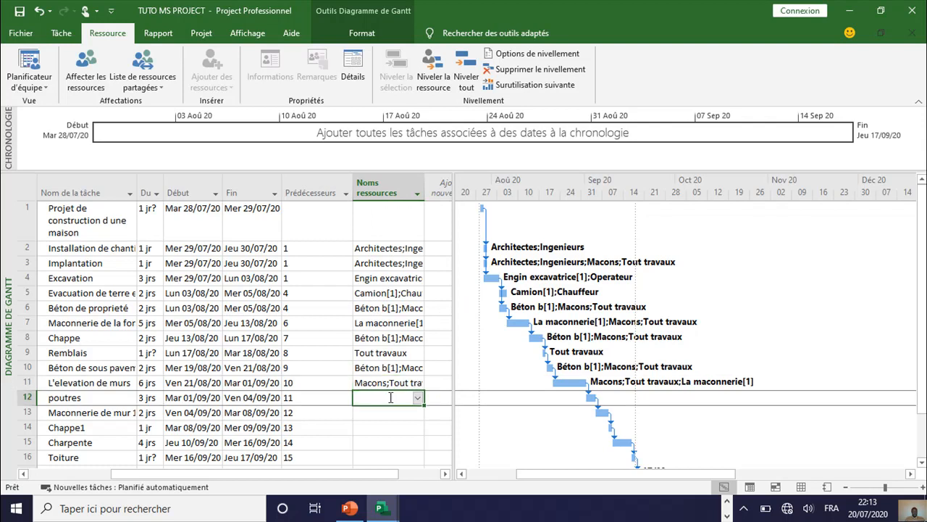
pyautogui.click(417, 397)
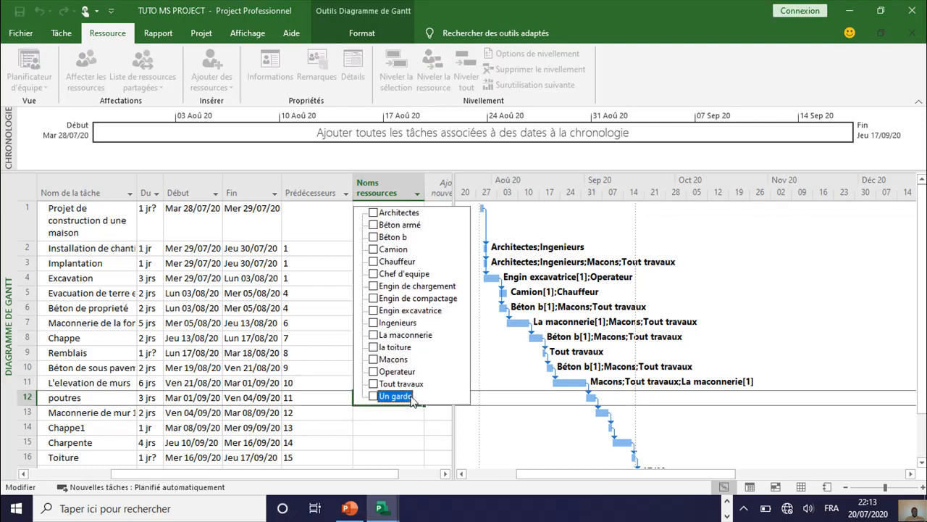
pyautogui.click(374, 225)
pyautogui.click(374, 359)
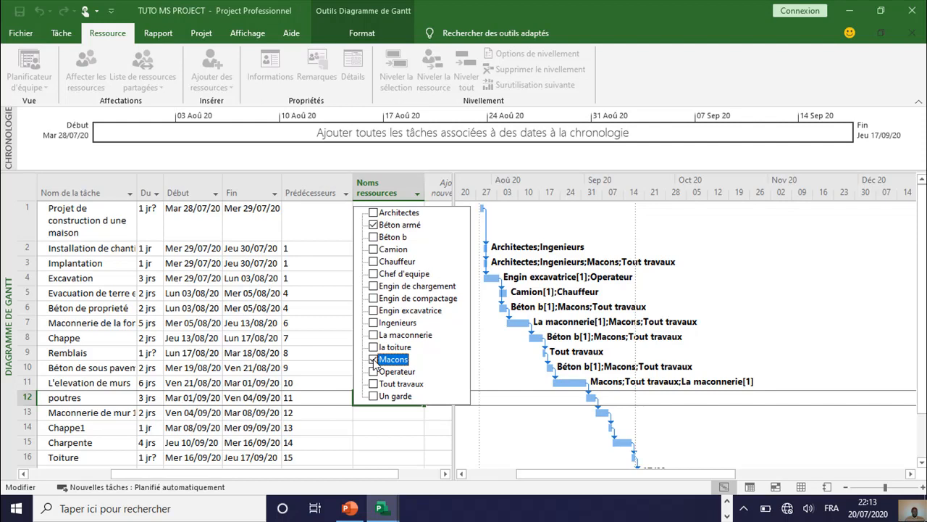
pyautogui.press('Return')
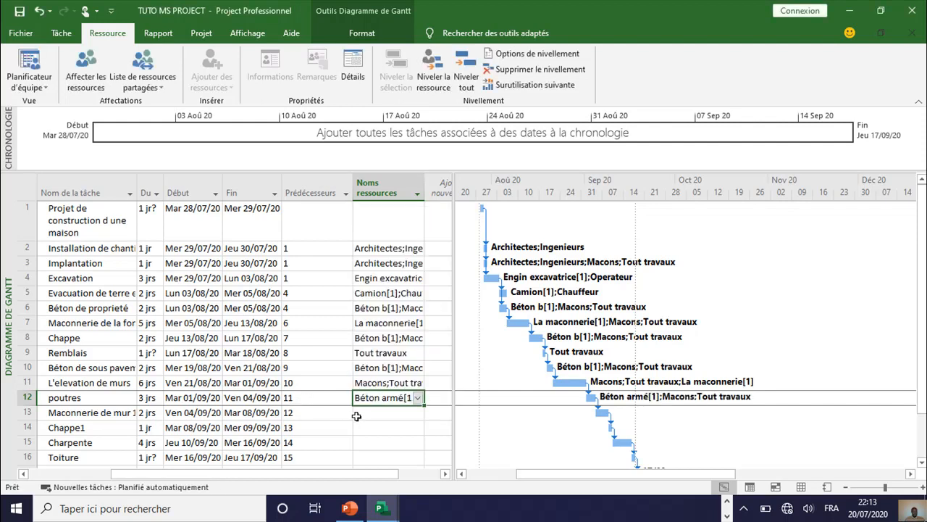
# Step: Assign the La maconnerie, Macons and Tout travaux resources to the Maconnerie de mur task in row 13
pyautogui.click(353, 414)
pyautogui.click(417, 411)
pyautogui.click(374, 373)
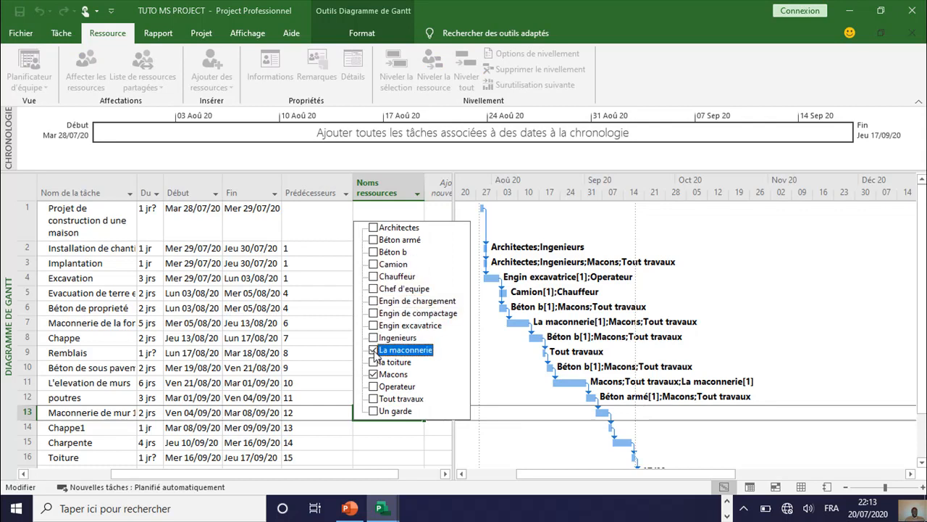
pyautogui.click(374, 398)
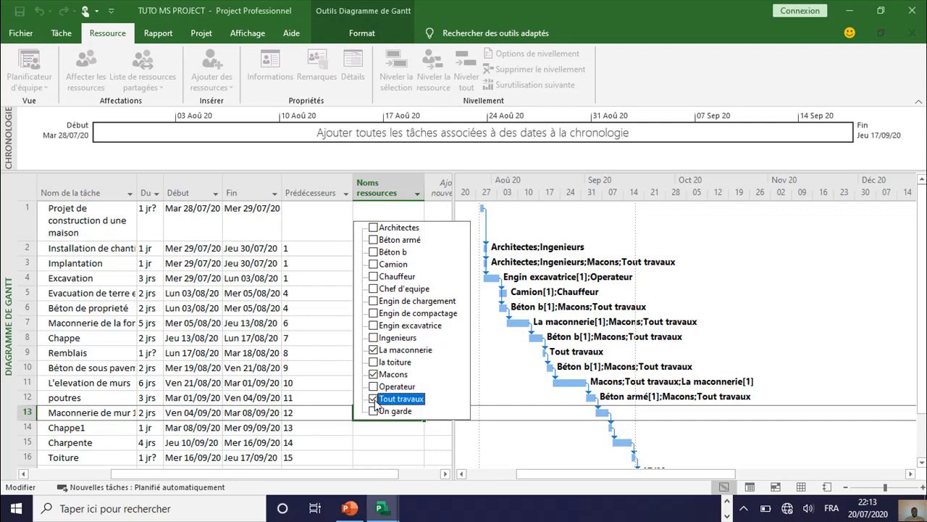
pyautogui.press('Return')
# Step: Assign the Béton b, Macons and Tout travaux resources to the Chappe1 task in row 14
pyautogui.click(385, 430)
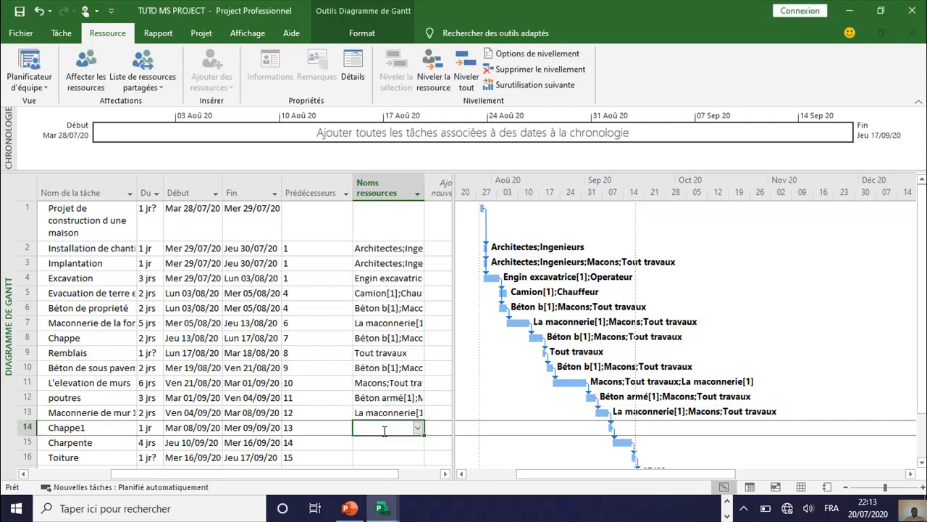
pyautogui.click(418, 428)
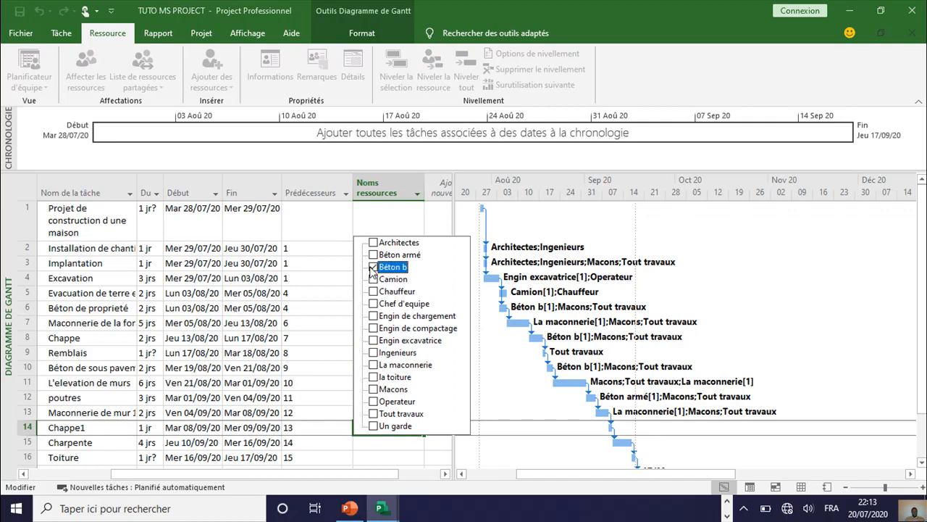
pyautogui.click(374, 389)
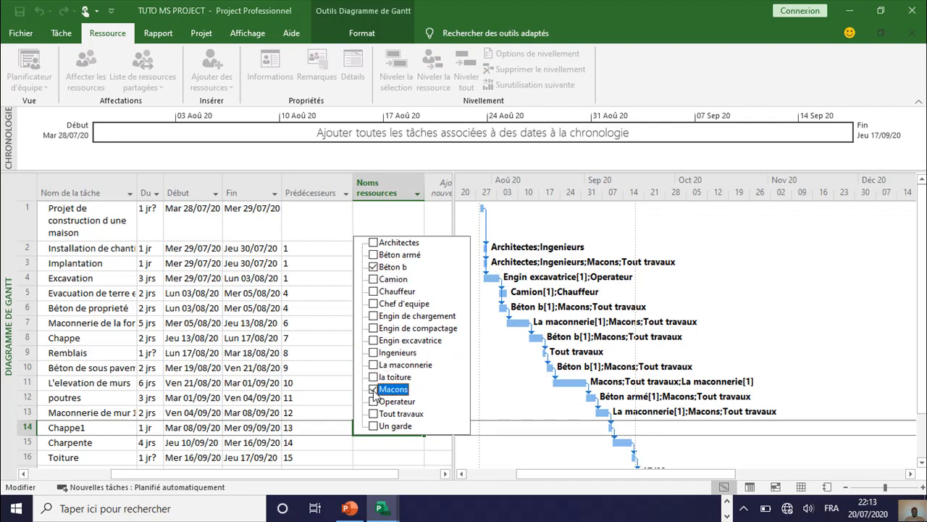
pyautogui.click(374, 413)
pyautogui.press('Return')
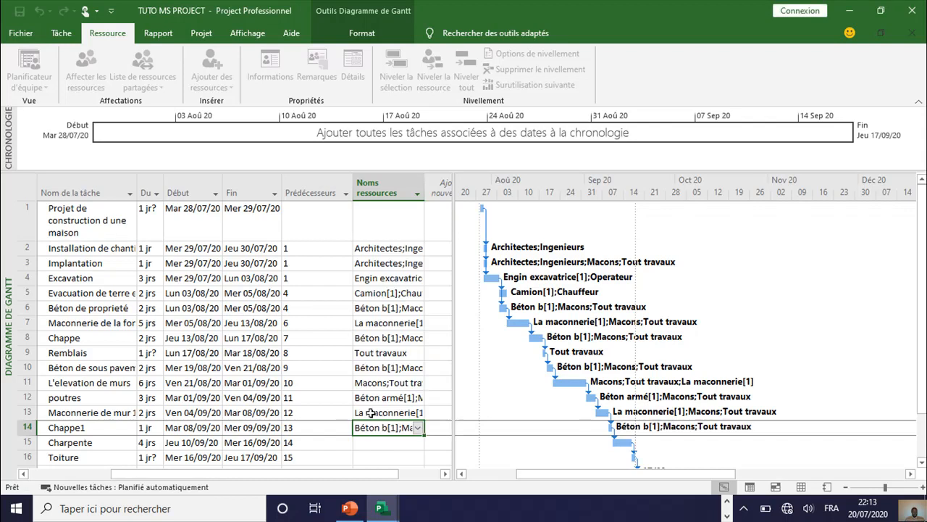
# Step: Assign the Macons resource to the Charpente task in row 15
pyautogui.click(407, 444)
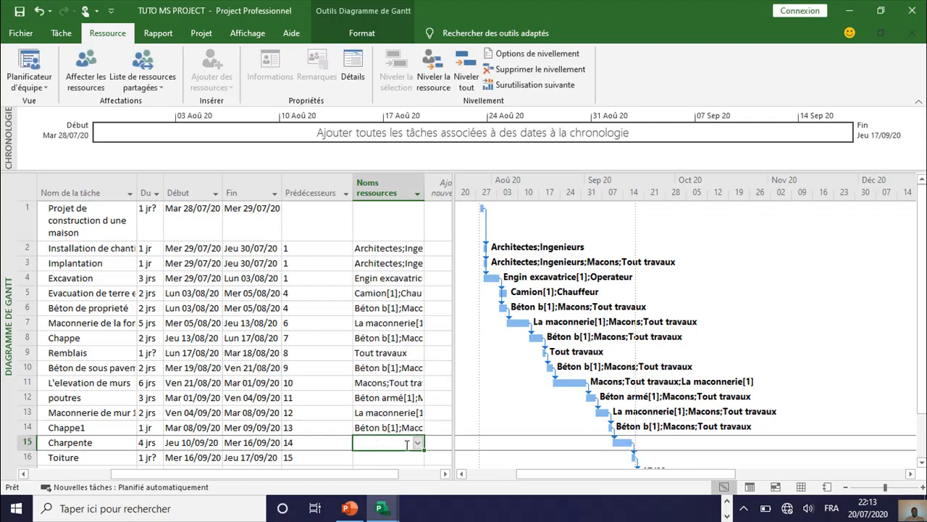
pyautogui.click(417, 442)
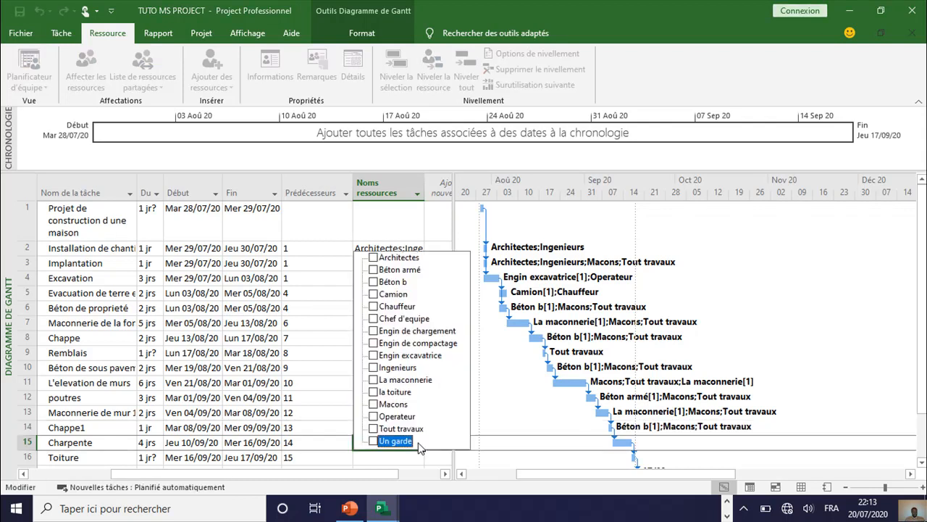
pyautogui.click(373, 404)
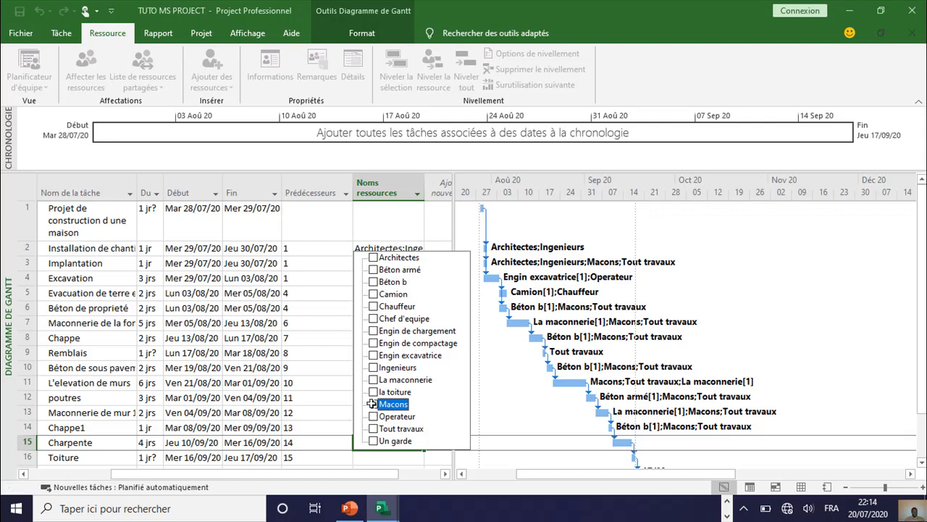
pyautogui.press('Return')
# Step: Assign the la toiture and Macons resources to the Toiture task in row 16
pyautogui.click(411, 458)
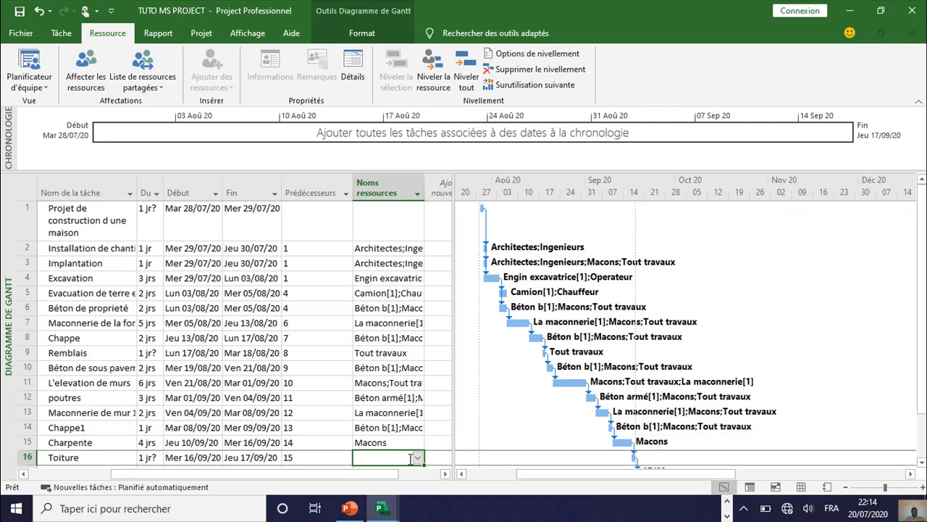
pyautogui.click(418, 458)
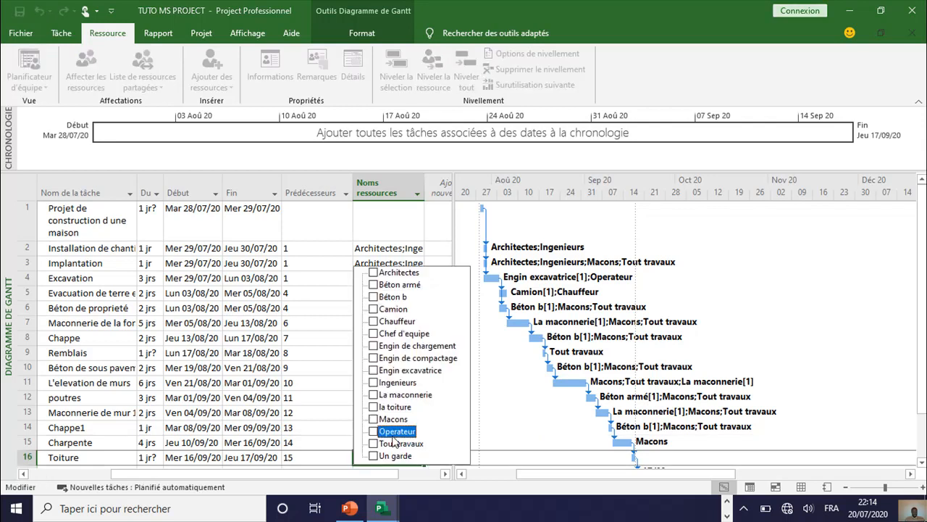
pyautogui.click(374, 419)
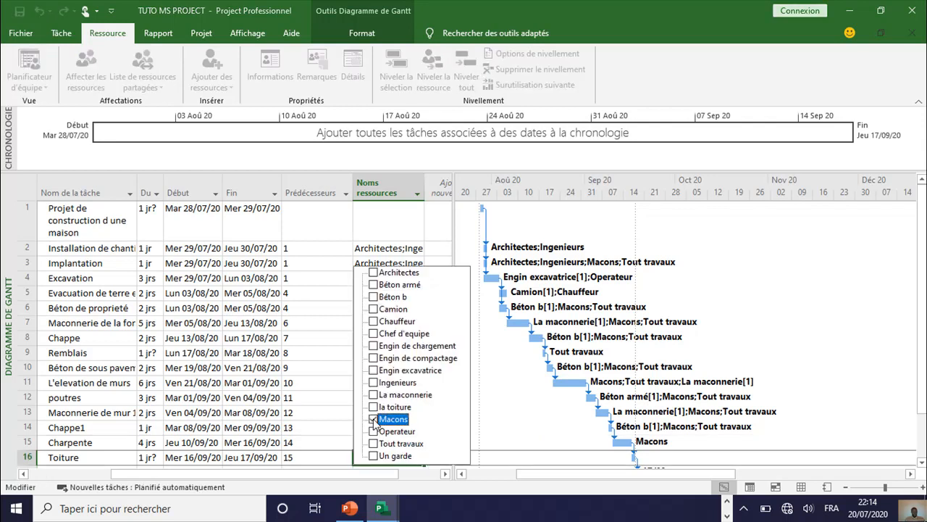
pyautogui.click(373, 407)
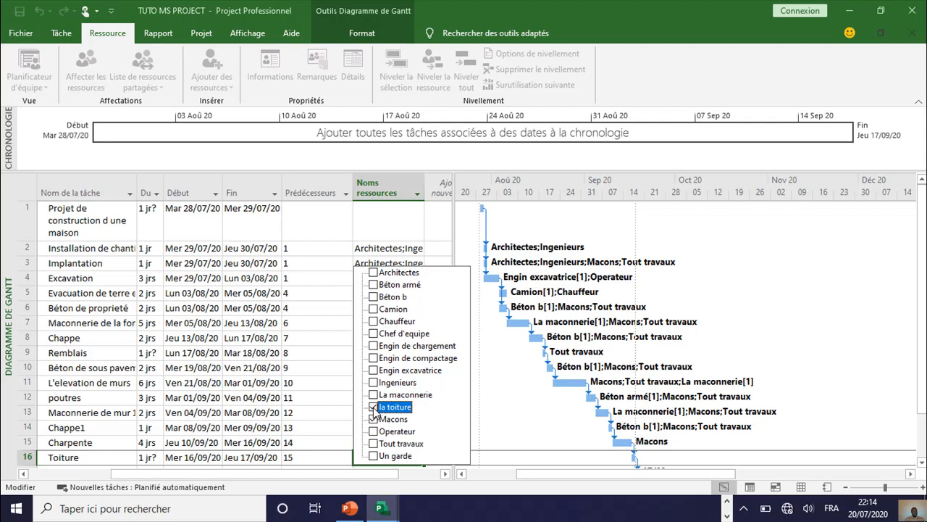
pyautogui.press('Return')
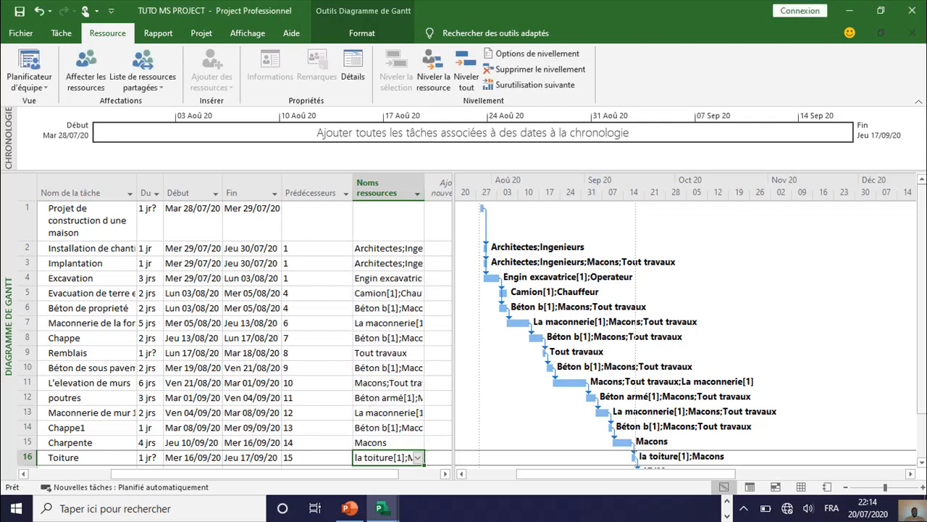
# Step: Narrow the Prédécesseurs column of the task table so the Mode Tâche through Noms ressources columns fit together
pyautogui.moveTo(923, 366); pyautogui.dragTo(923, 394)
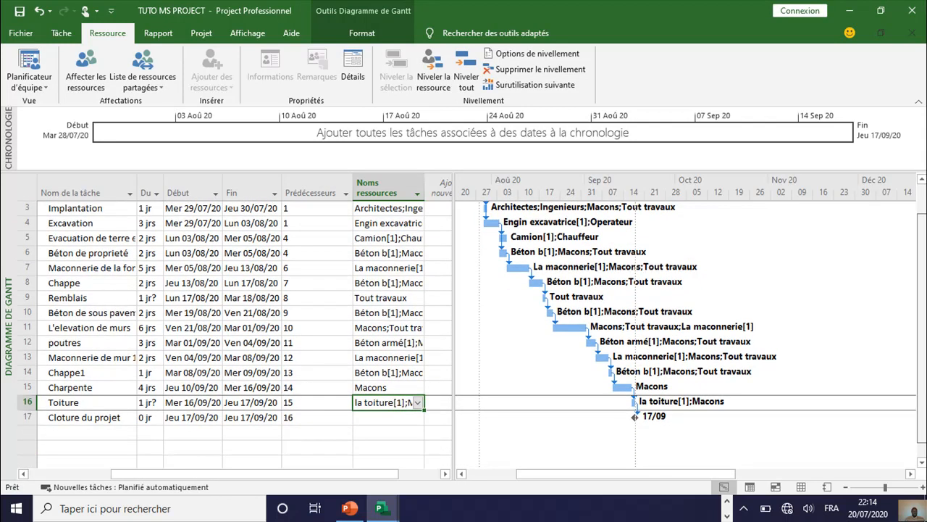
pyautogui.scroll(2, 922, 394)
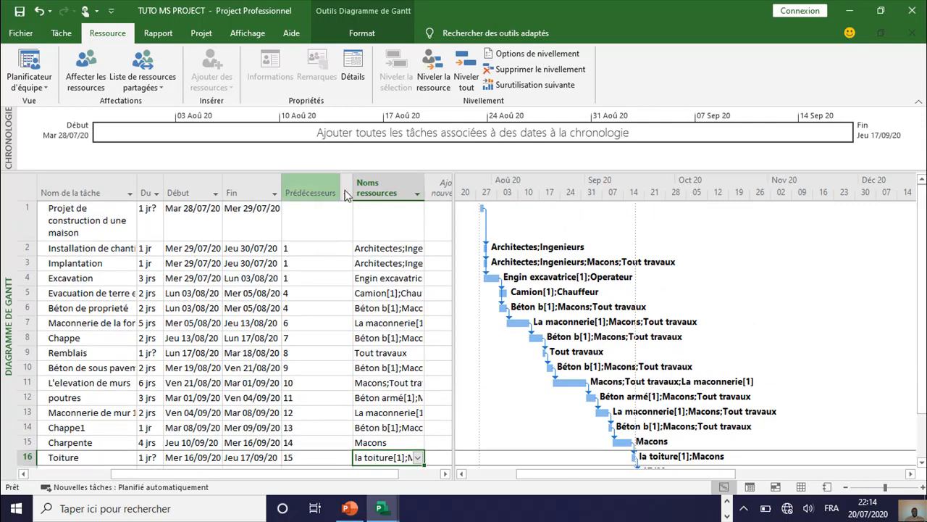
pyautogui.moveTo(353, 183); pyautogui.dragTo(315, 184)
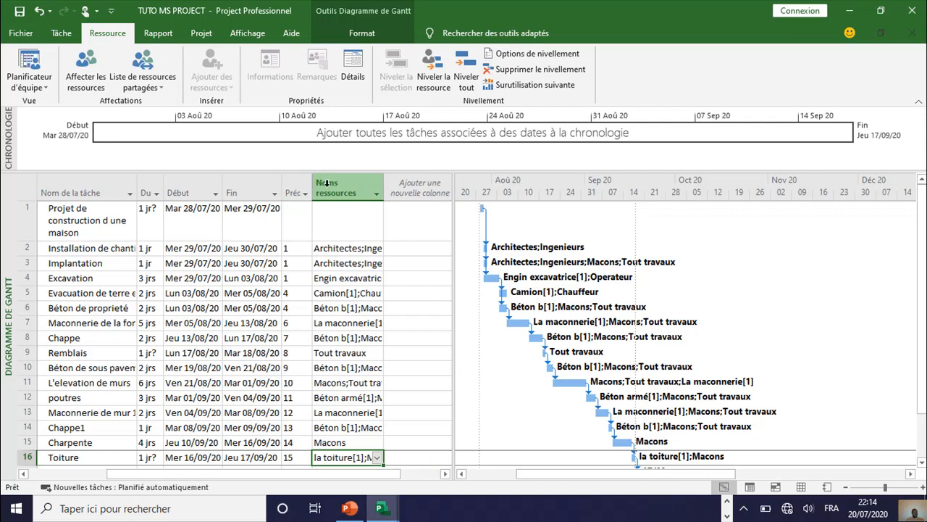
pyautogui.moveTo(395, 474); pyautogui.dragTo(356, 476)
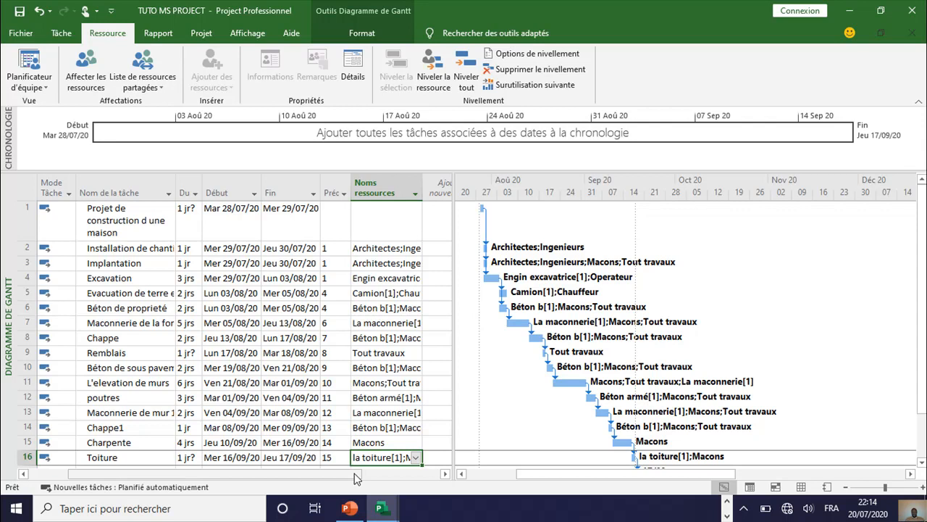
# Step: Review the resource assignments along the Gantt bars from the first task to the Cloture du projet milestone
pyautogui.moveTo(641, 474)
pyautogui.mouseDown()
pyautogui.moveTo(632, 475)
pyautogui.moveTo(656, 475)
pyautogui.mouseUp()
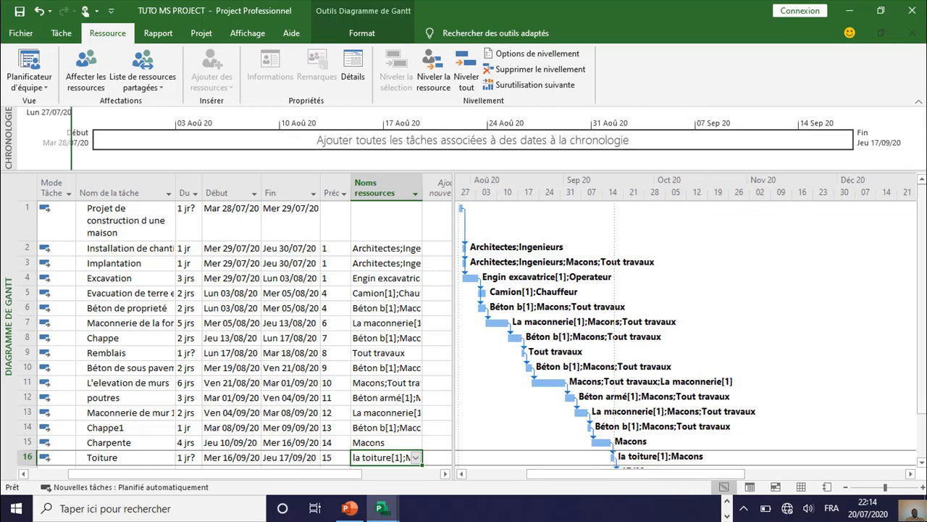
pyautogui.scroll(-1, 921, 334)
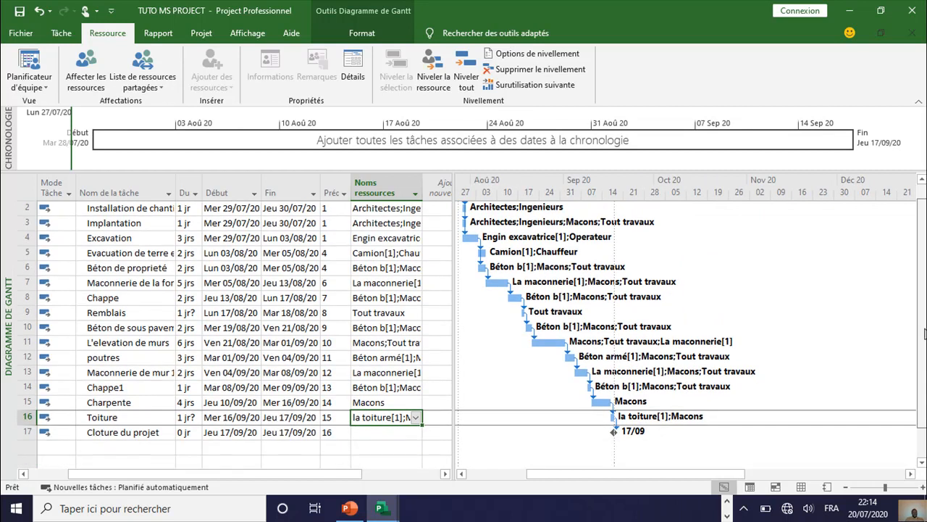
pyautogui.scroll(1, 924, 332)
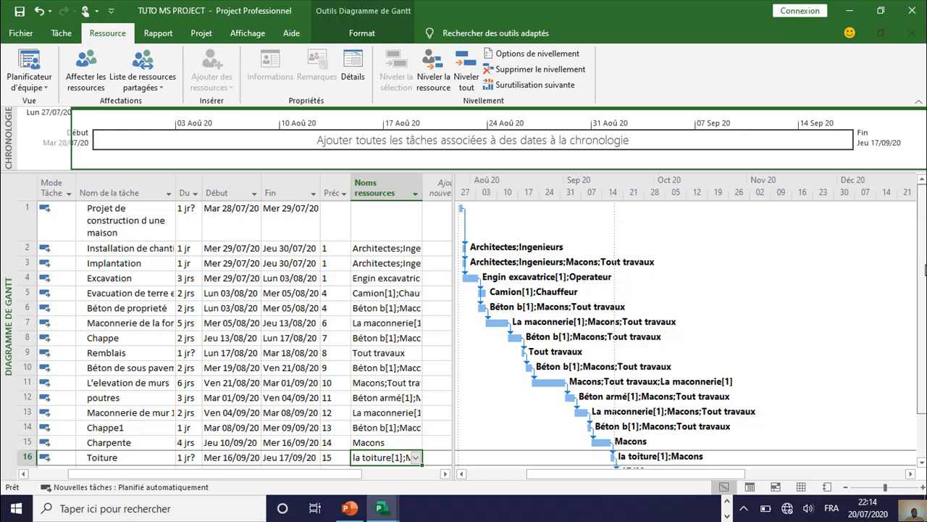
pyautogui.scroll(-1, 924, 274)
pyautogui.scroll(1, 924, 268)
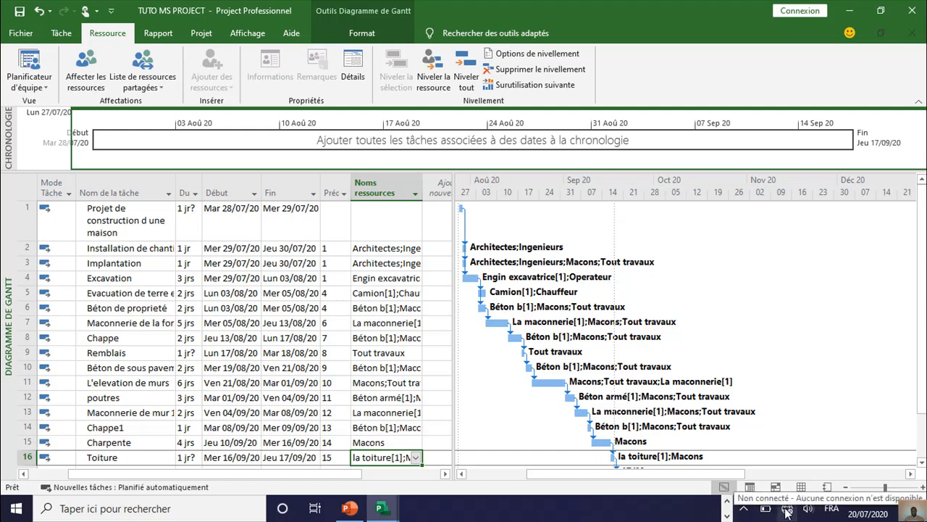
pyautogui.click(743, 508)
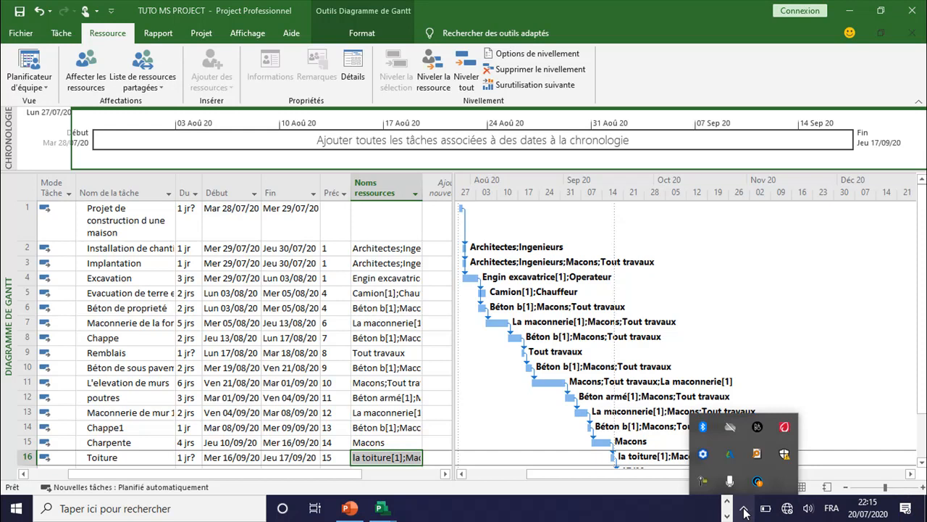
pyautogui.rightClick(703, 482)
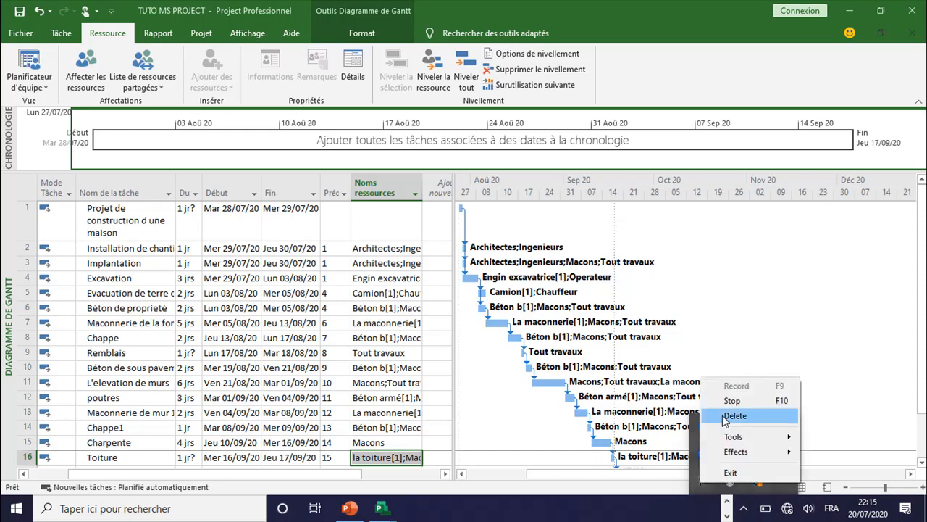